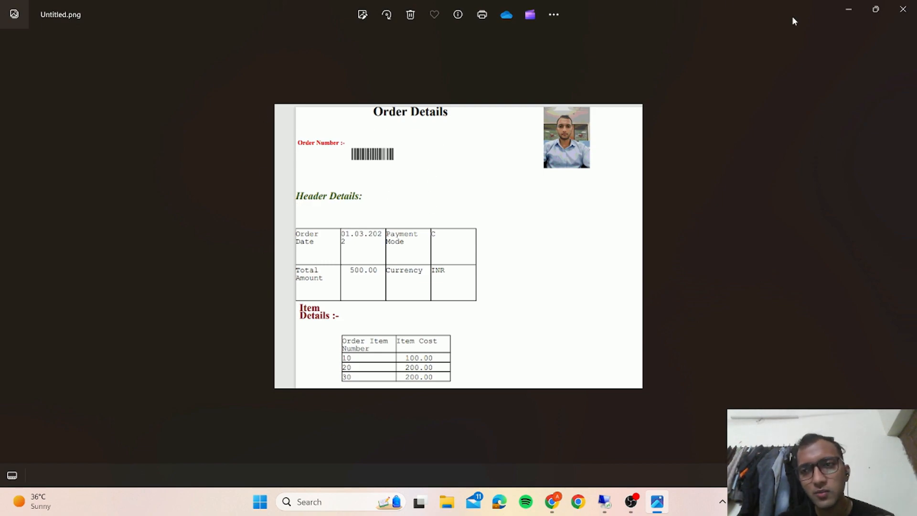
Switch to the SAP remote desktop, open transaction SMARTFORMS in a new session and choose Style as the object type.
left_click(849, 10)
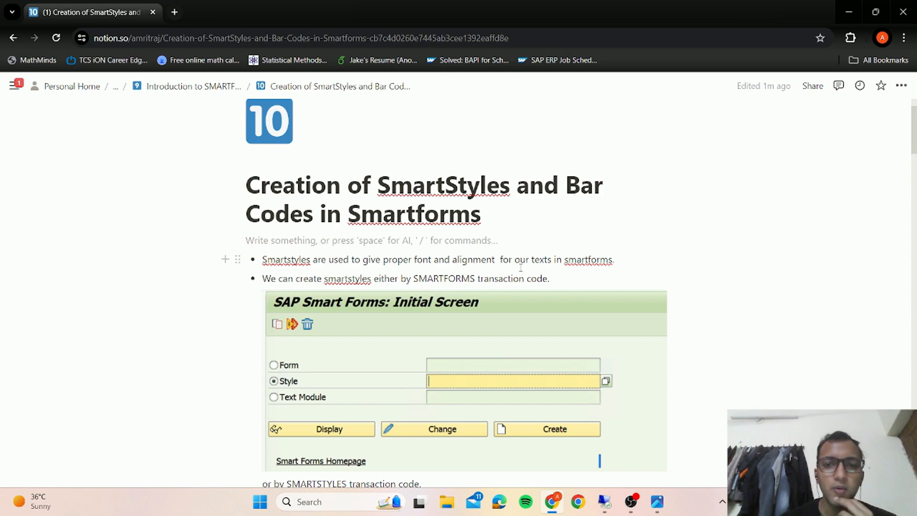
left_click(607, 507)
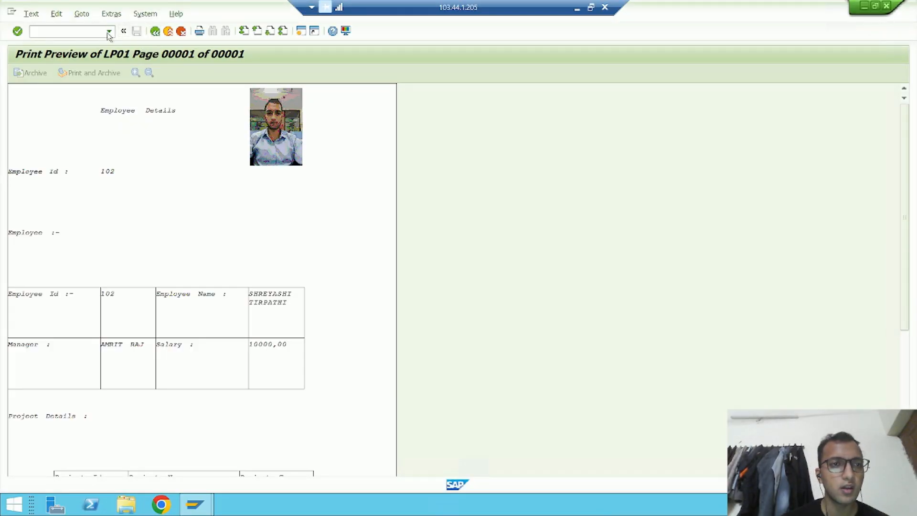
type("/osmartforms")
key("Return")
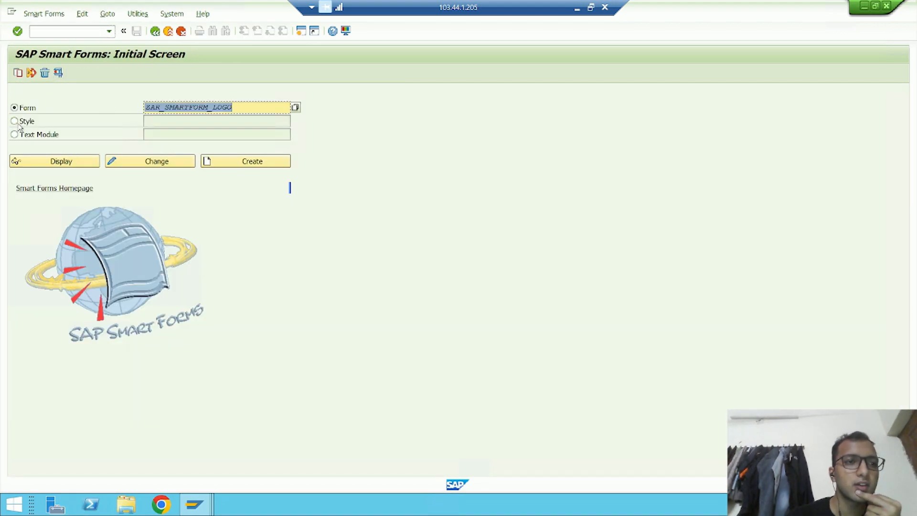
left_click(18, 124)
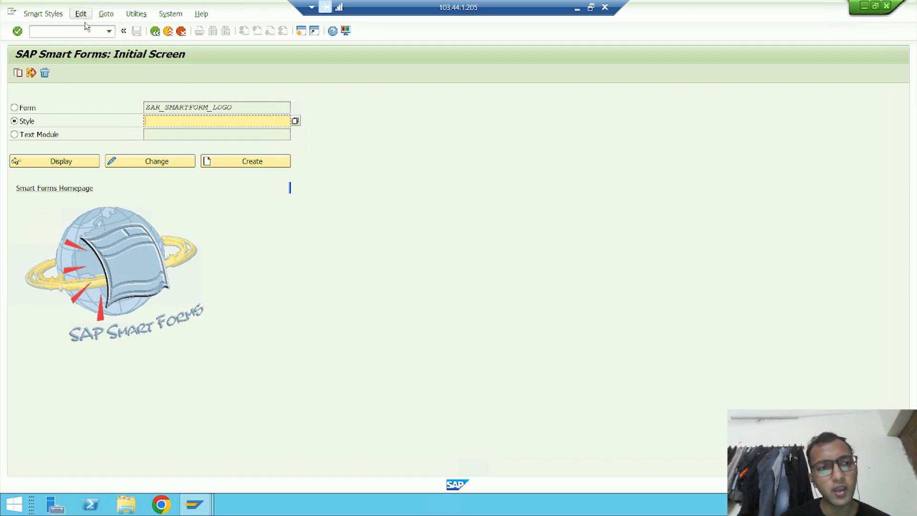
Replace the current transaction with SMARTSTYLES using the command /nsmartstyles.
left_click(72, 31)
type("/nsmar")
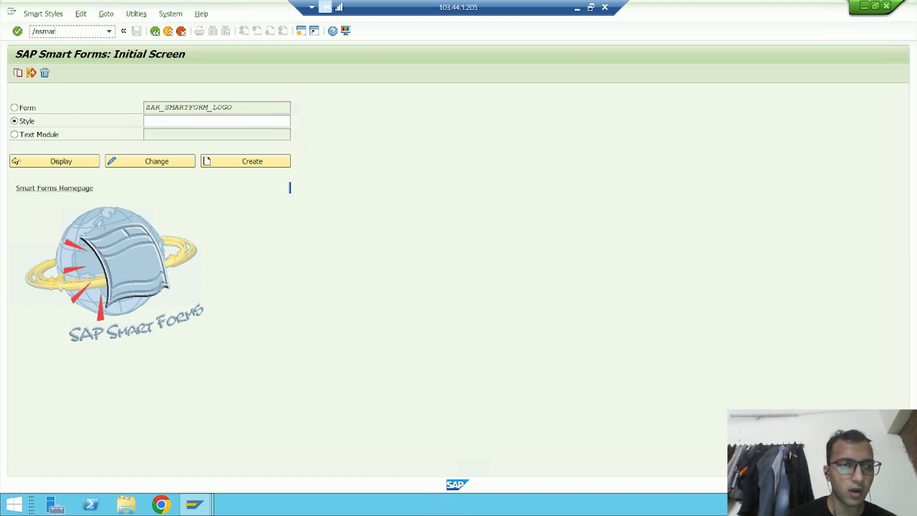
type("tstyles")
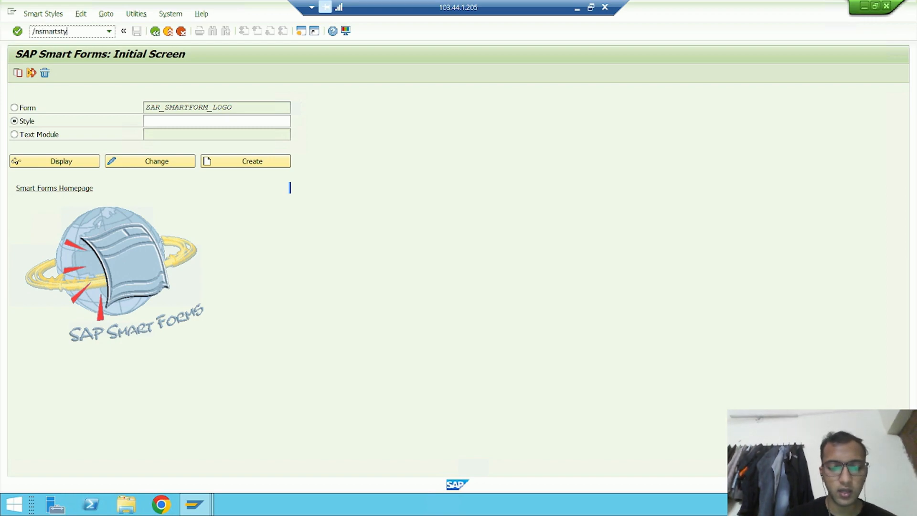
key("Return")
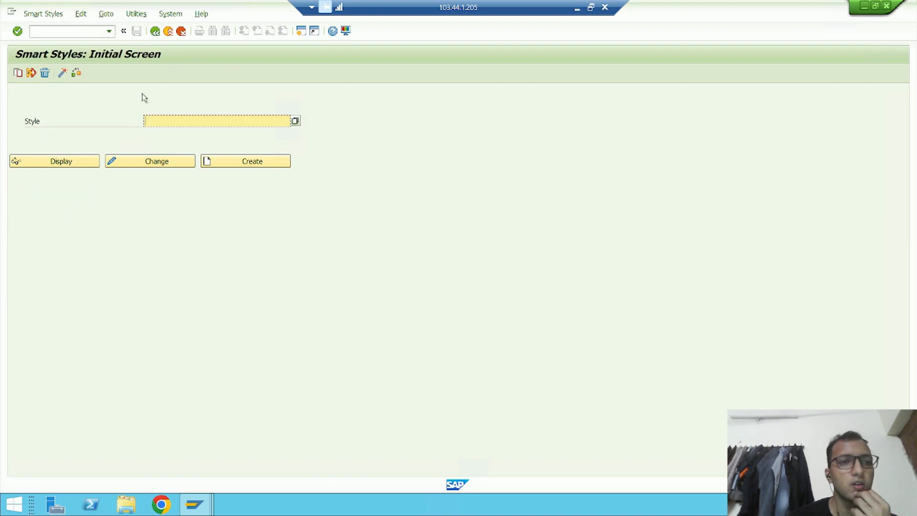
Create a smart style named ZAR_SMART_STYLES.
left_click(577, 7)
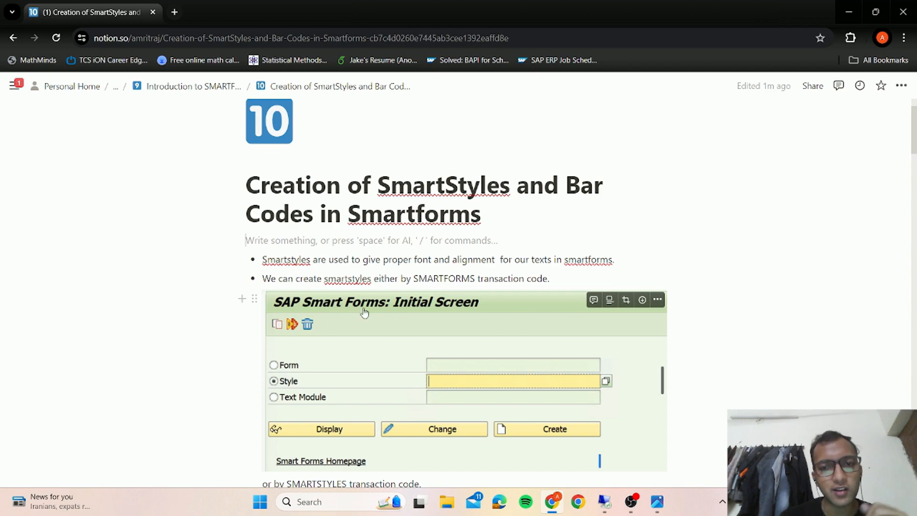
scroll(455, 317, "down", 3)
left_click(603, 503)
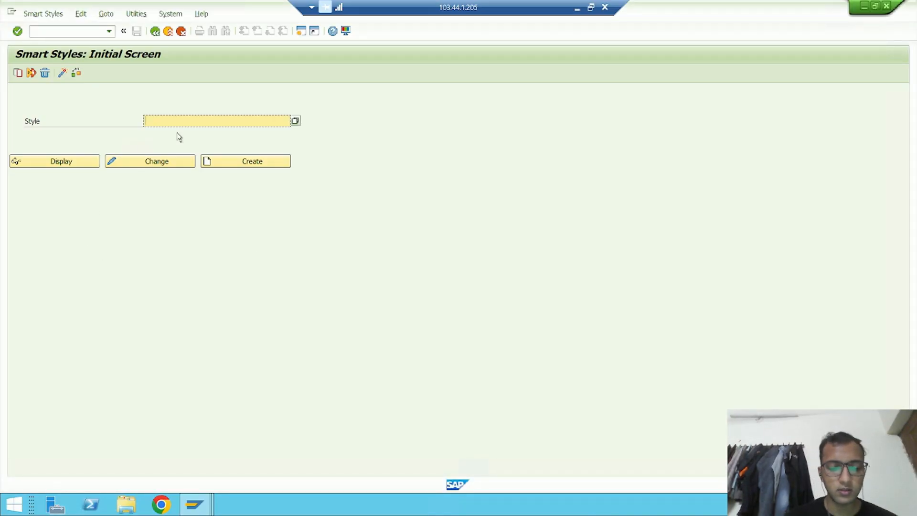
type("ZAR_SM")
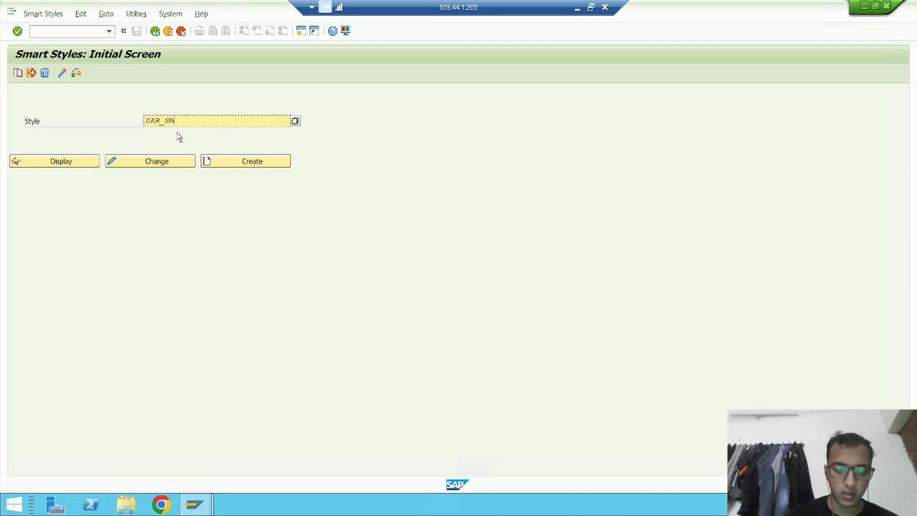
type("ART_STYLES")
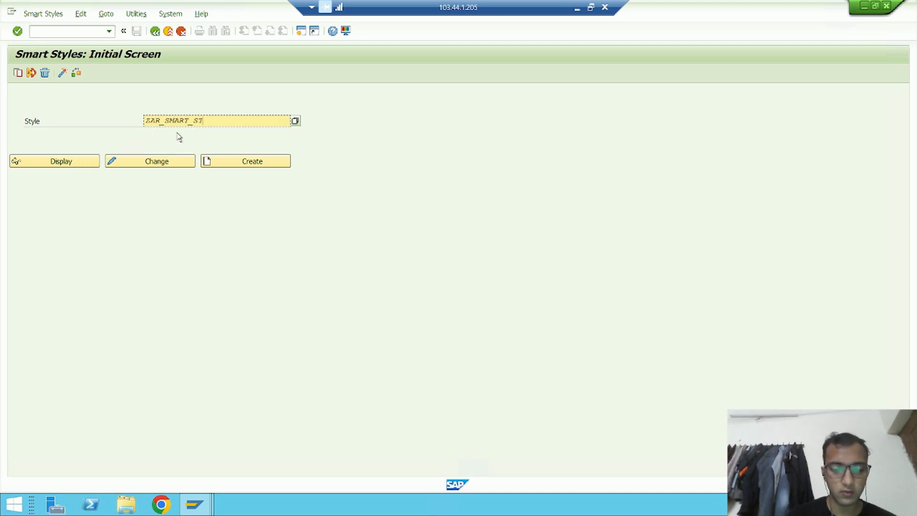
left_click(225, 164)
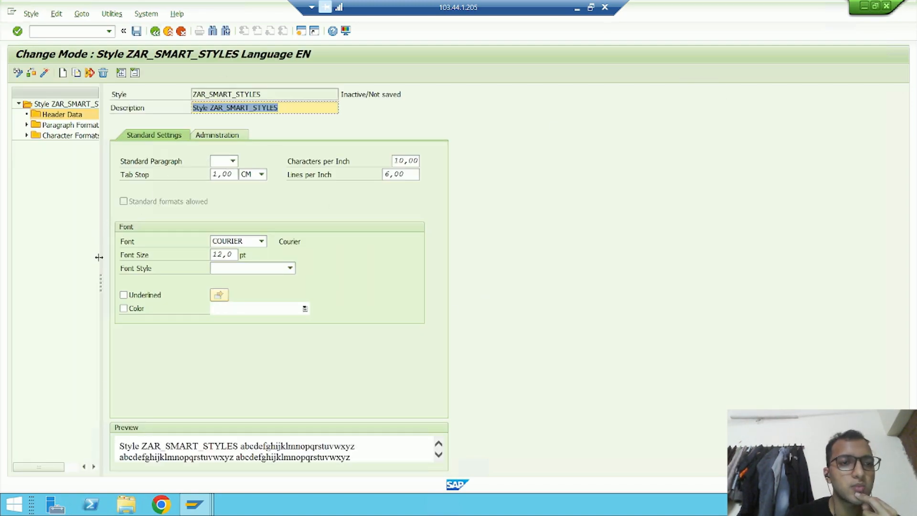
Widen the style's node tree and set the style description to "Smart Styles for Employee Deta".
left_click_drag(100, 258, 288, 263)
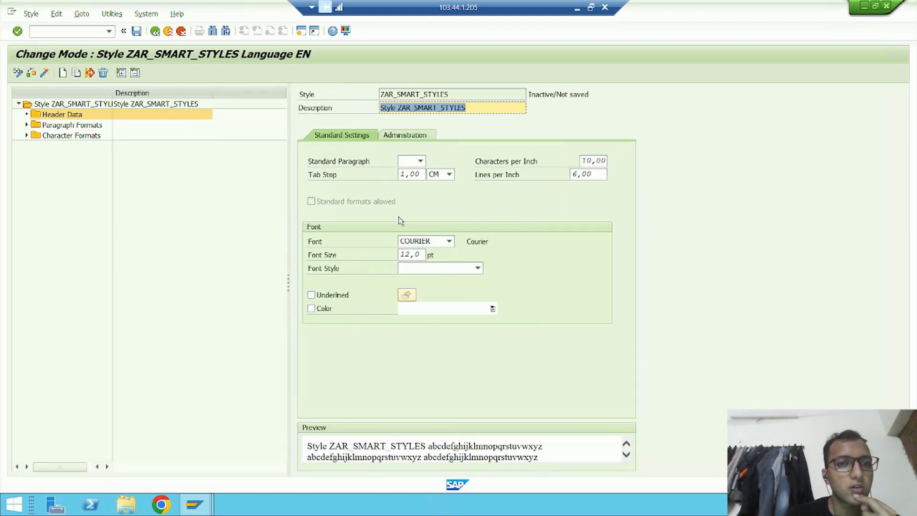
left_click(477, 108)
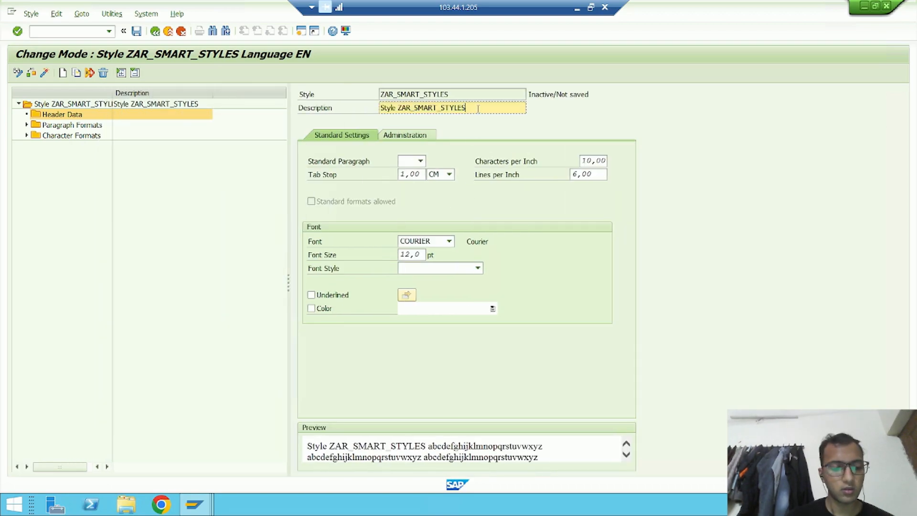
key("shift+Home")
key("BackSpace")
type("Smart Styles for")
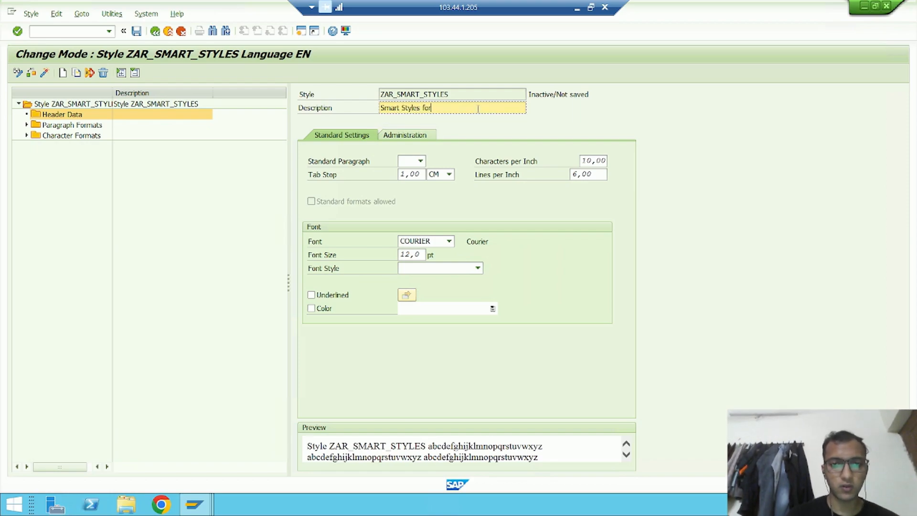
type(" Employee")
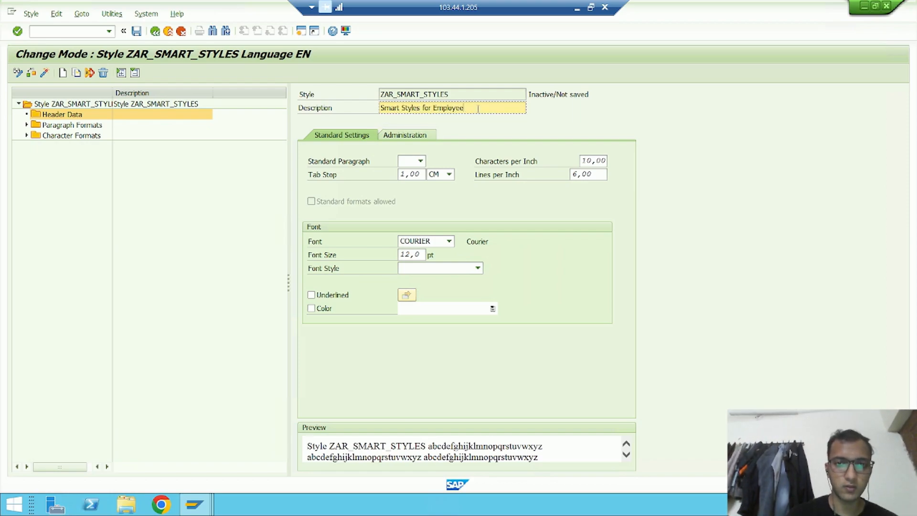
type(" Deta")
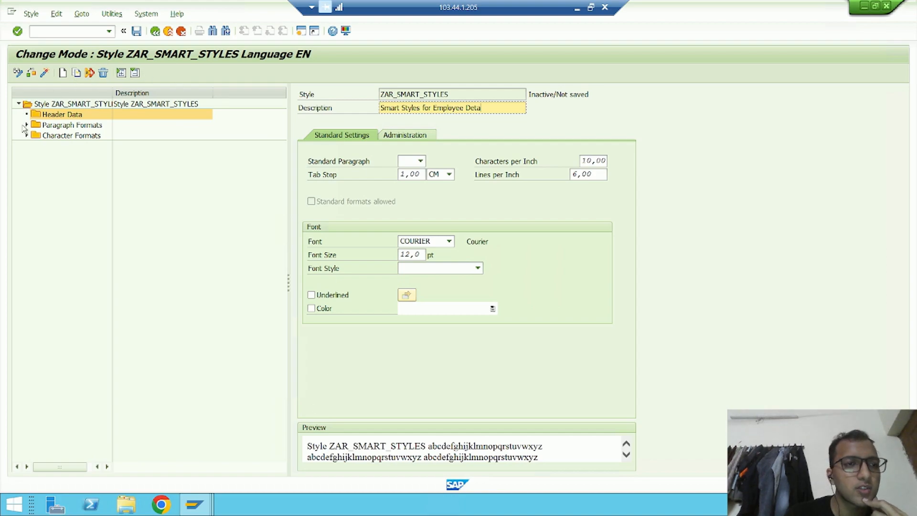
key("Return")
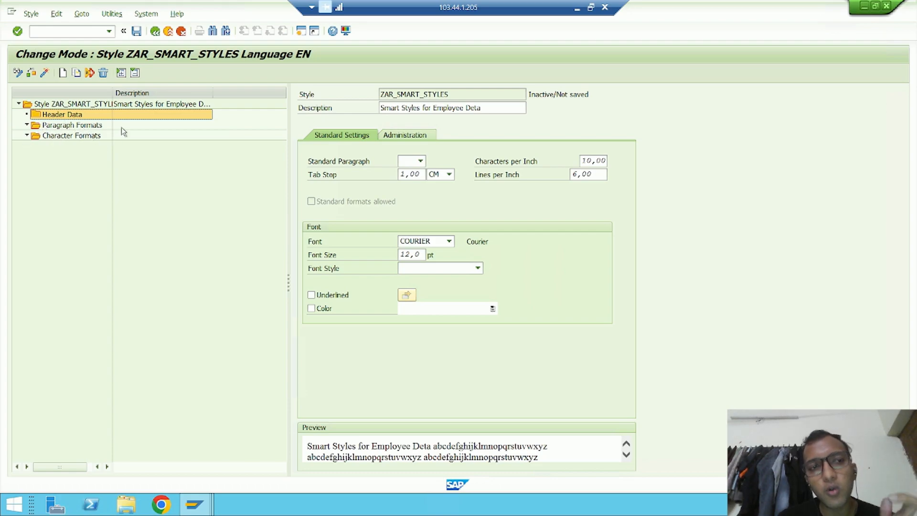
Compare the formatting of the sample Order Details image with the Employee Details print preview, and return to the style editor.
left_click(575, 7)
left_click(606, 506)
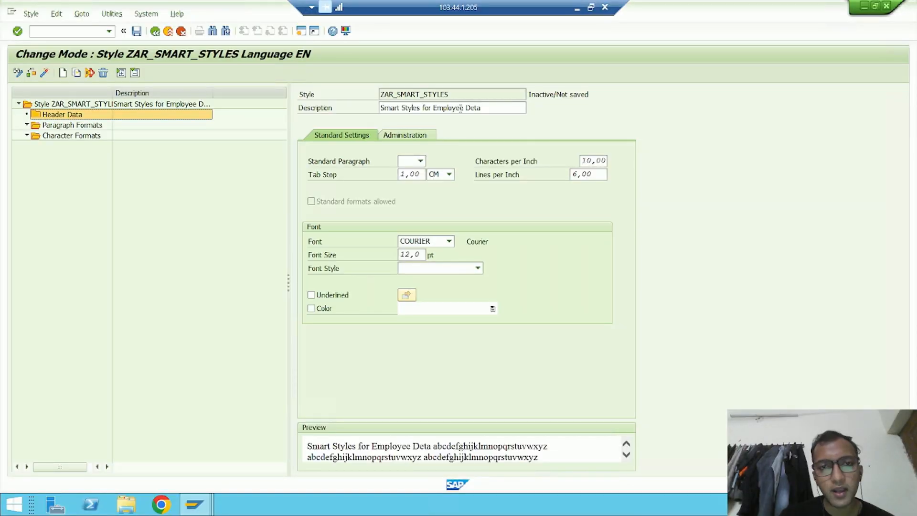
left_click(577, 8)
left_click(656, 507)
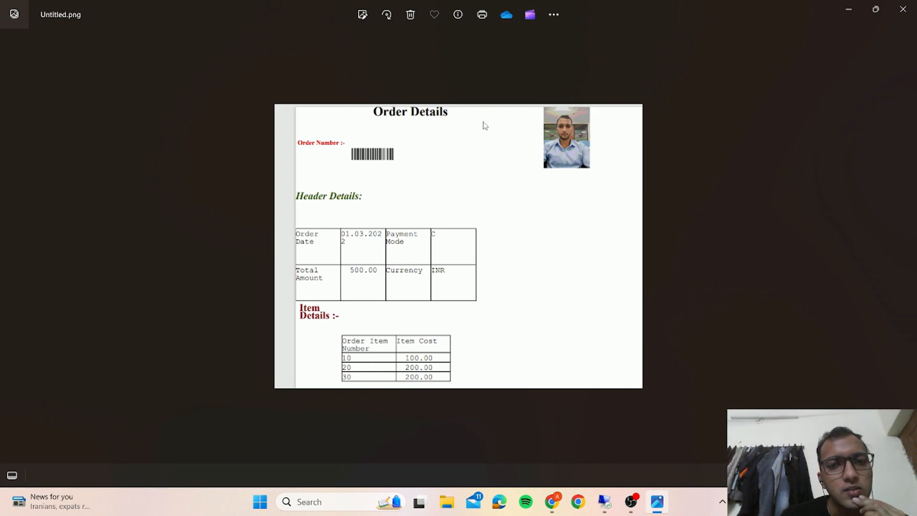
left_click(604, 508)
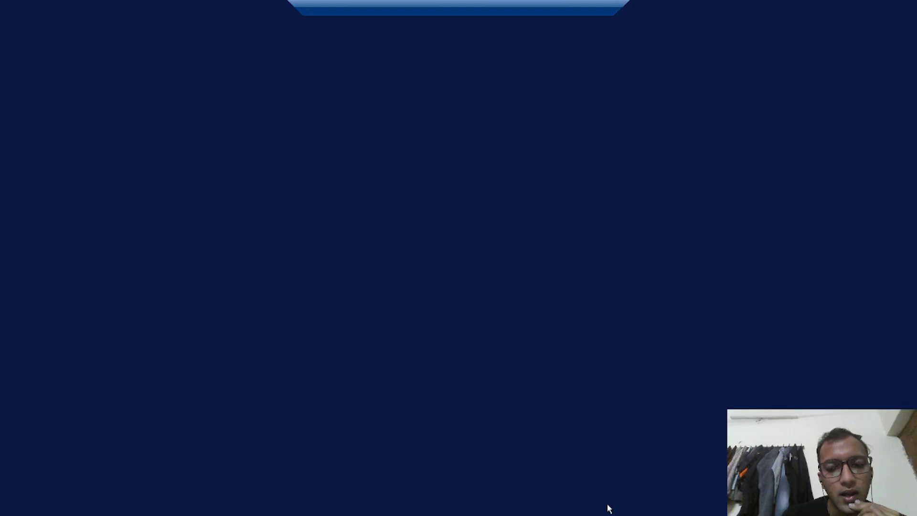
key("alt+Tab")
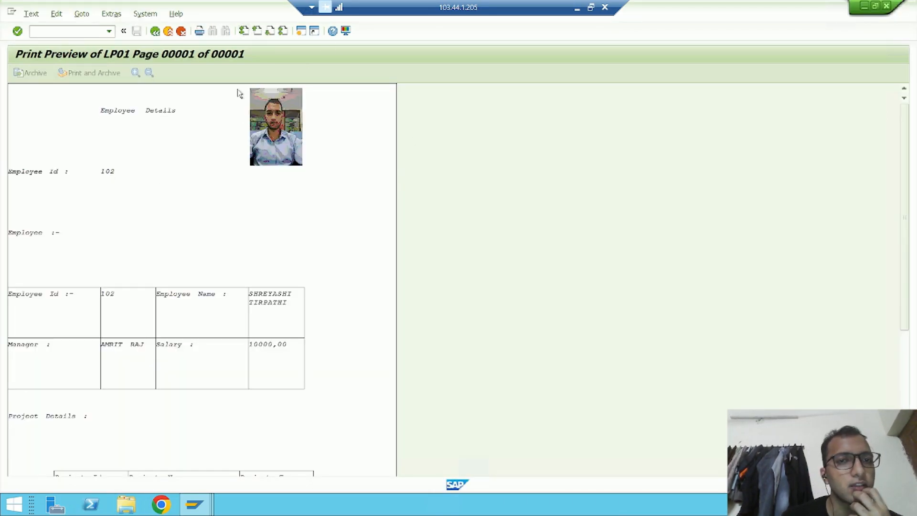
key("alt+Tab")
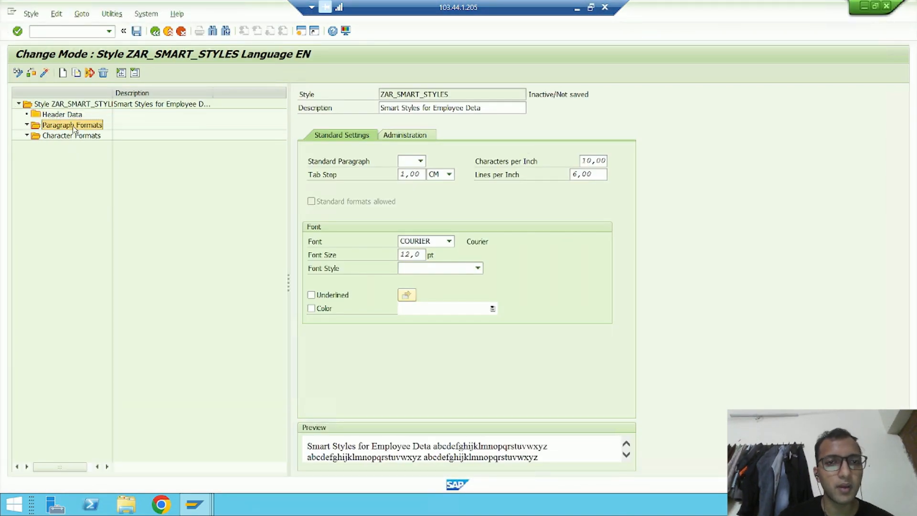
Create a paragraph format node named AA with the description "Employee Details".
right_click(73, 125)
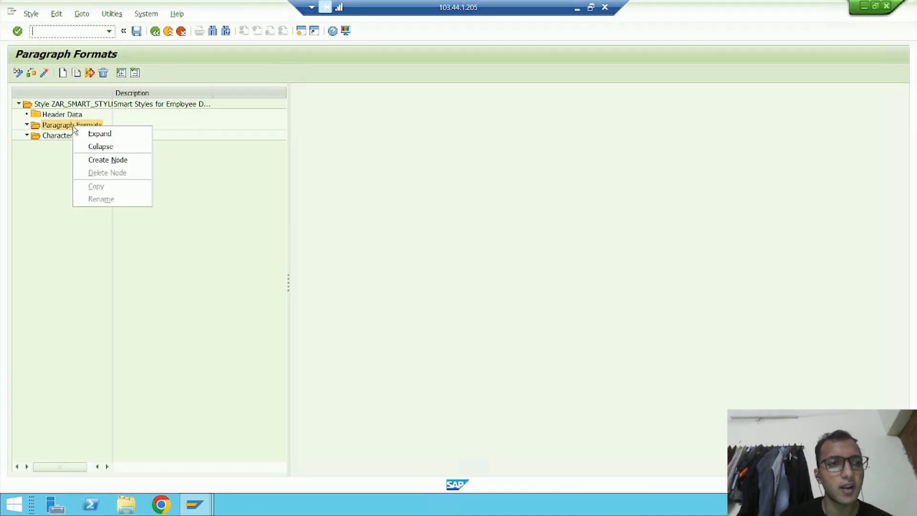
left_click(117, 166)
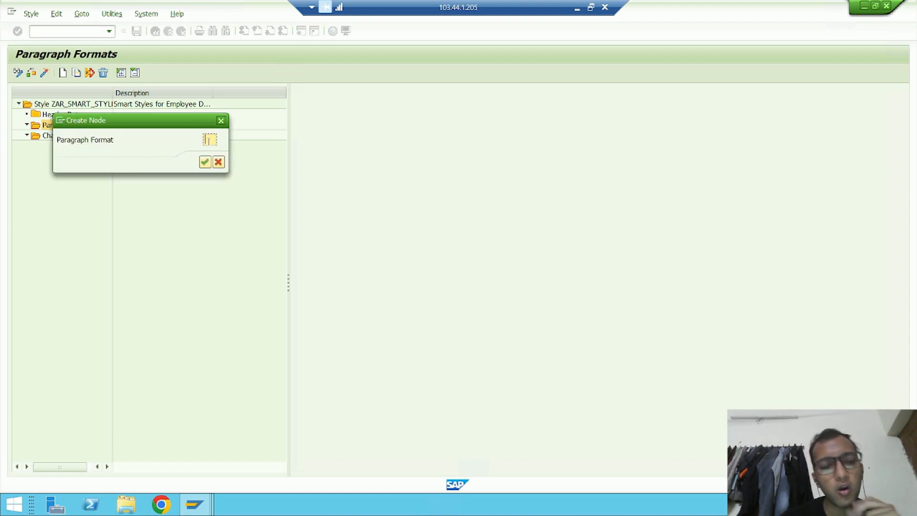
type("AA")
key("Return")
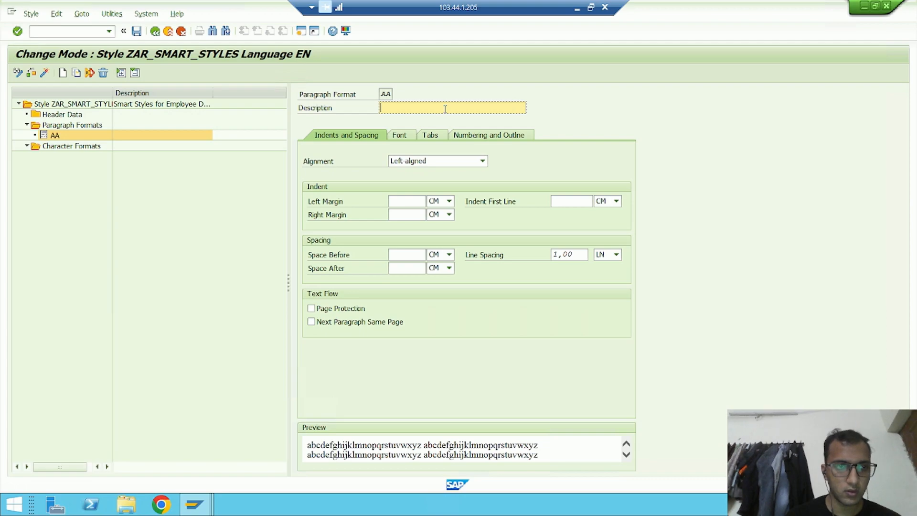
type("Eml")
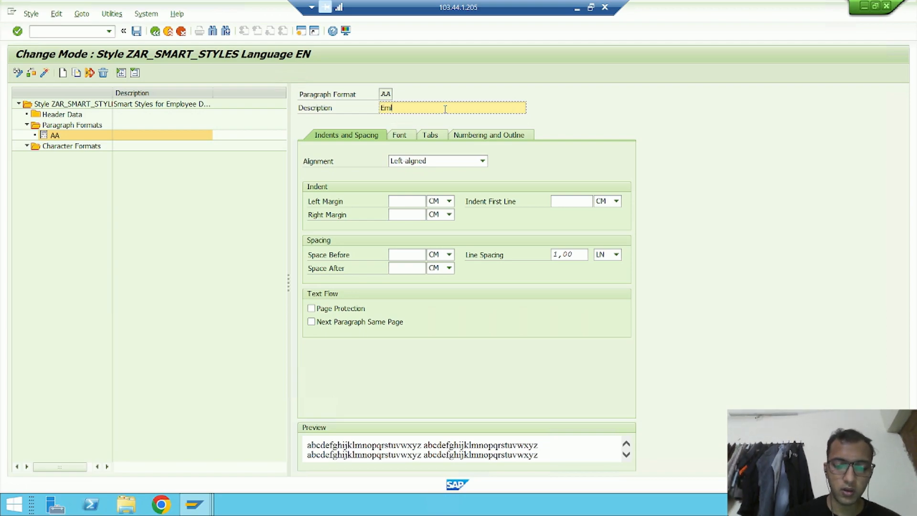
key("BackSpace")
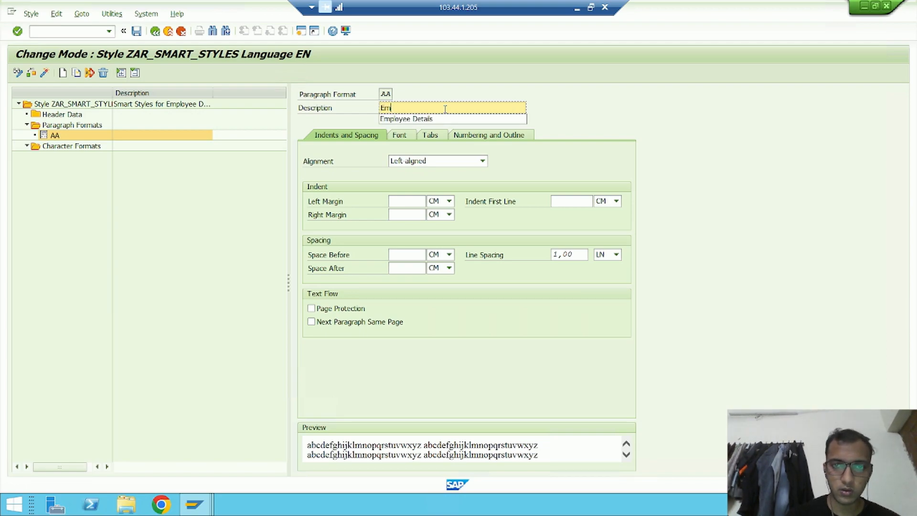
left_click(430, 119)
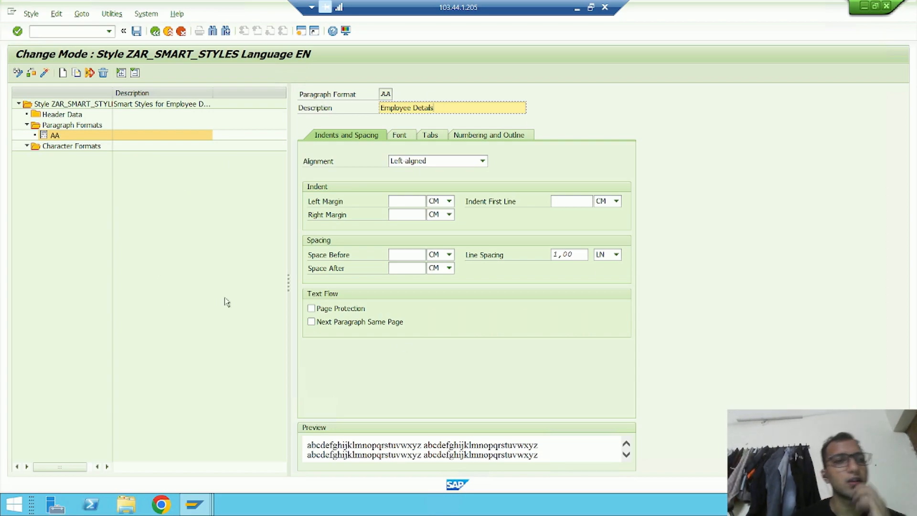
Review the font settings and the available alignment options of paragraph format AA.
left_click(400, 135)
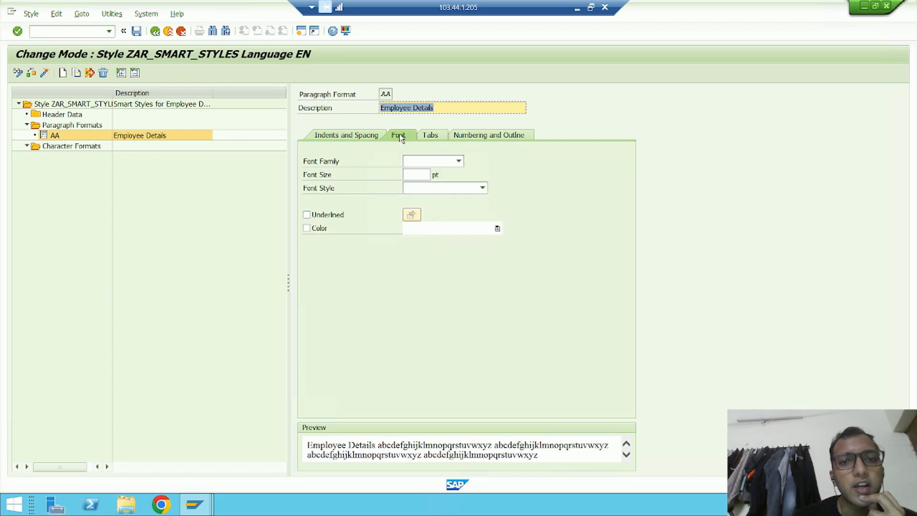
left_click(374, 136)
left_click(482, 162)
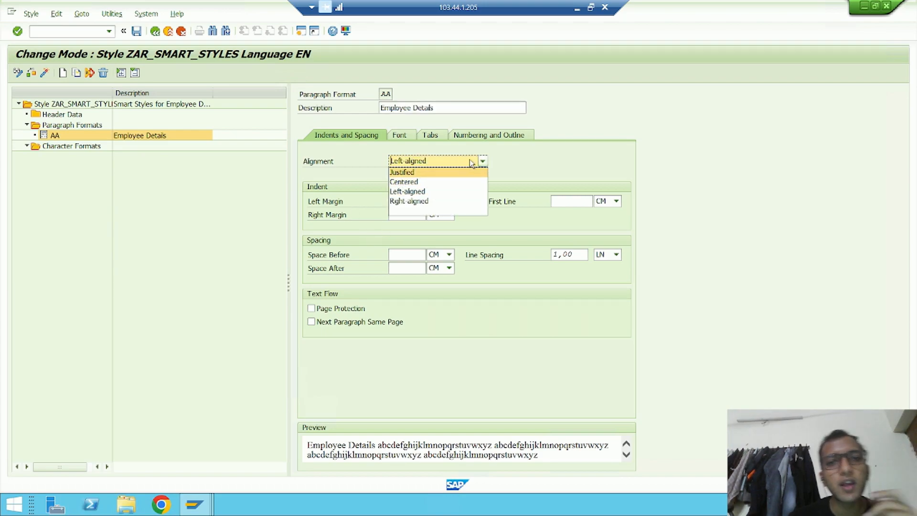
left_click(698, 134)
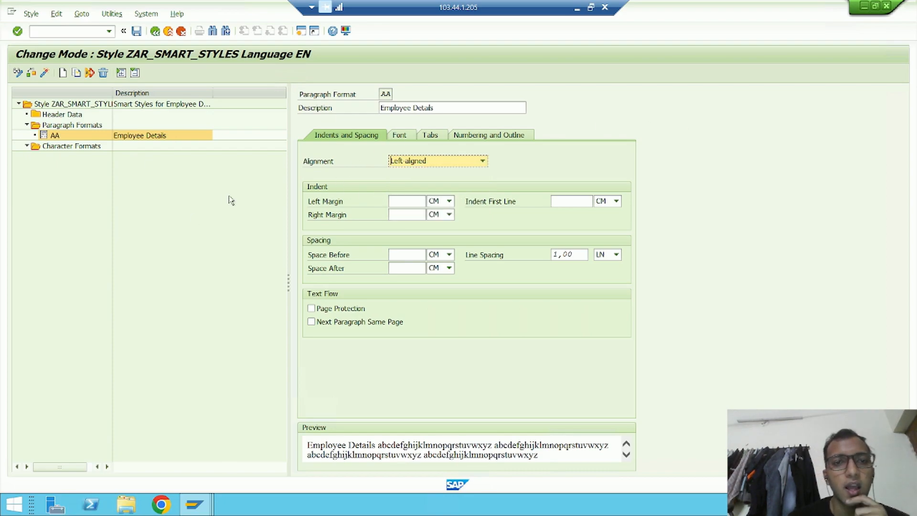
Set the font family of paragraph format AA to TIMES.
left_click(398, 136)
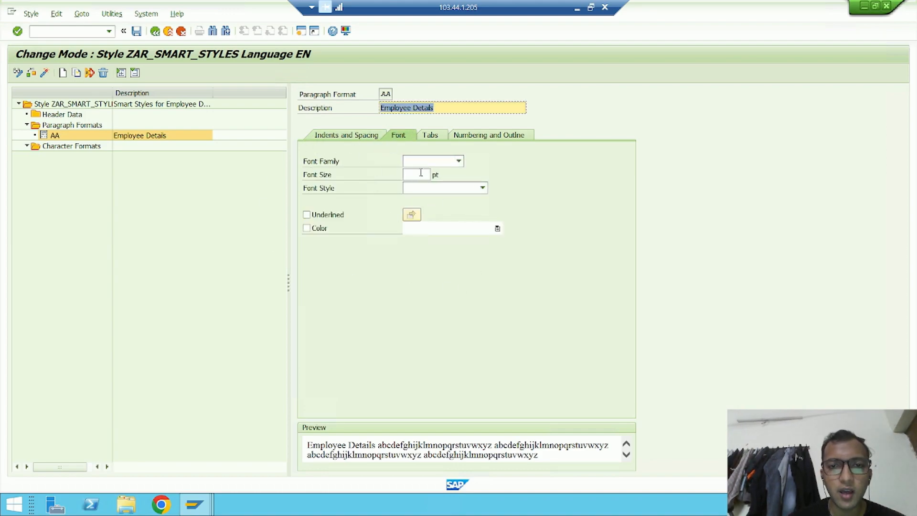
left_click(458, 162)
scroll(443, 241, "down", 7)
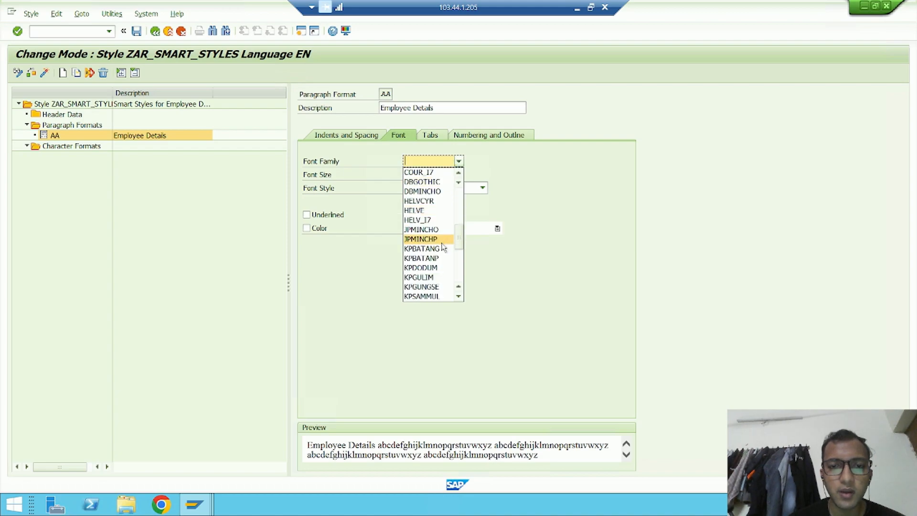
left_click(444, 249)
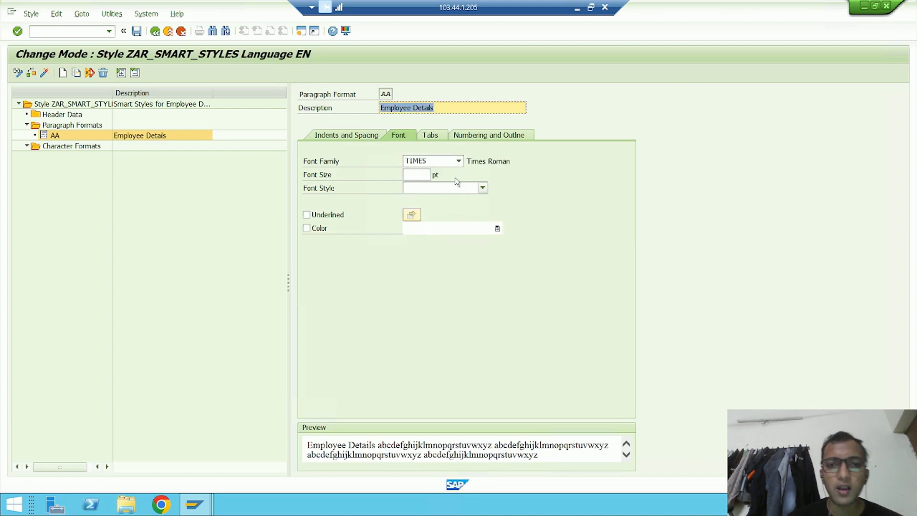
Set the font of paragraph format AA to 25 pt, bold and black, and check it against the sample Order Details image.
left_click(421, 176)
type("25")
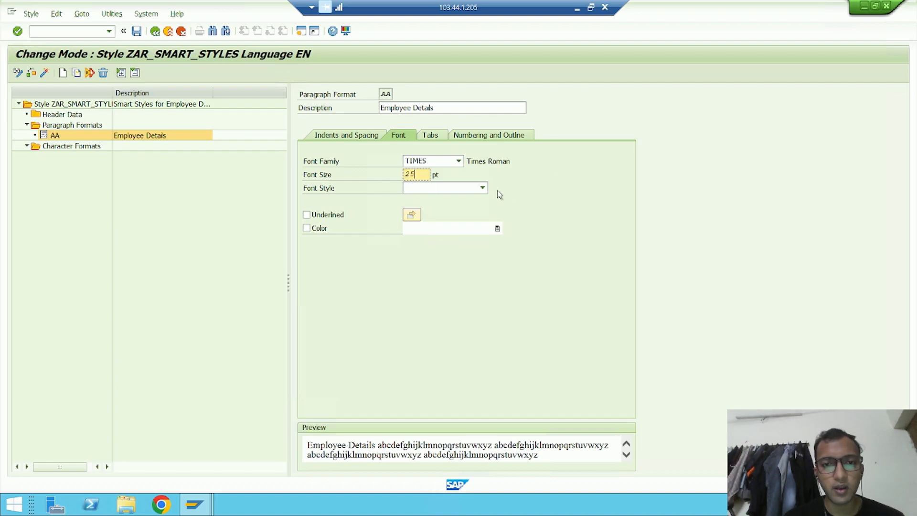
left_click(482, 187)
left_click(458, 209)
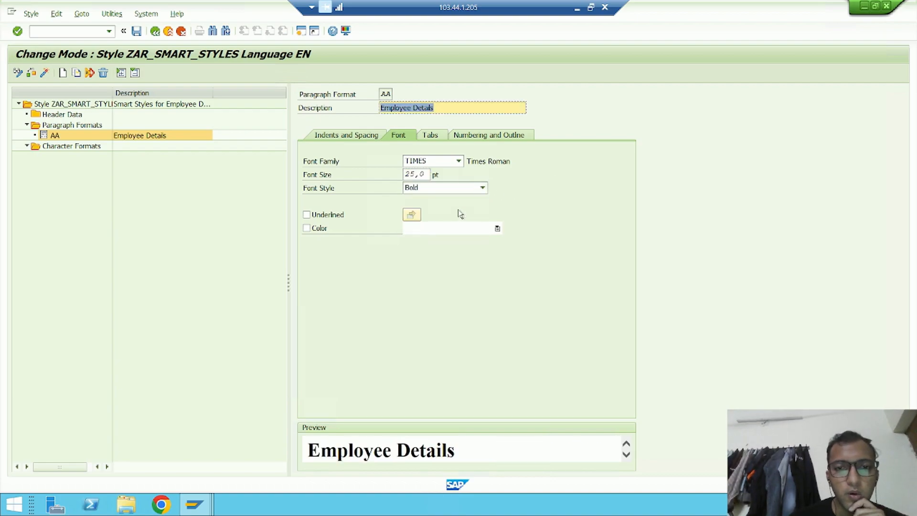
left_click(497, 229)
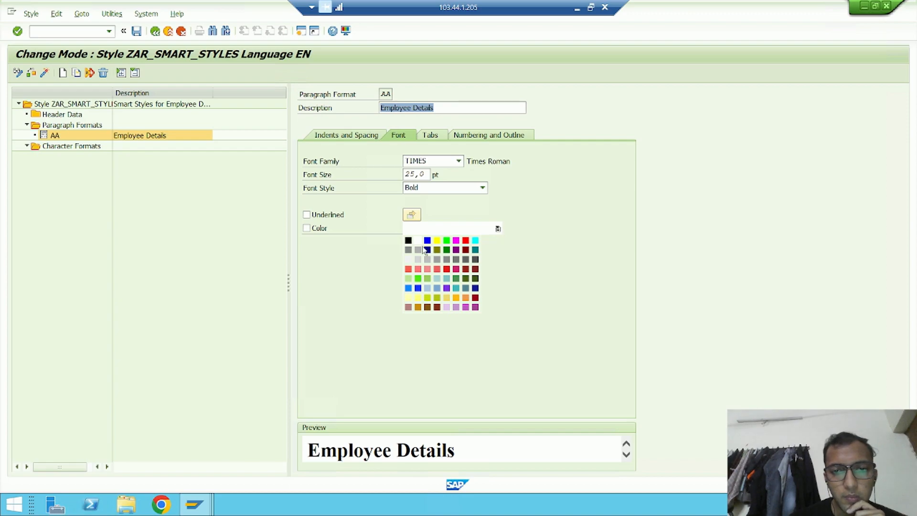
left_click(408, 240)
left_click(583, 7)
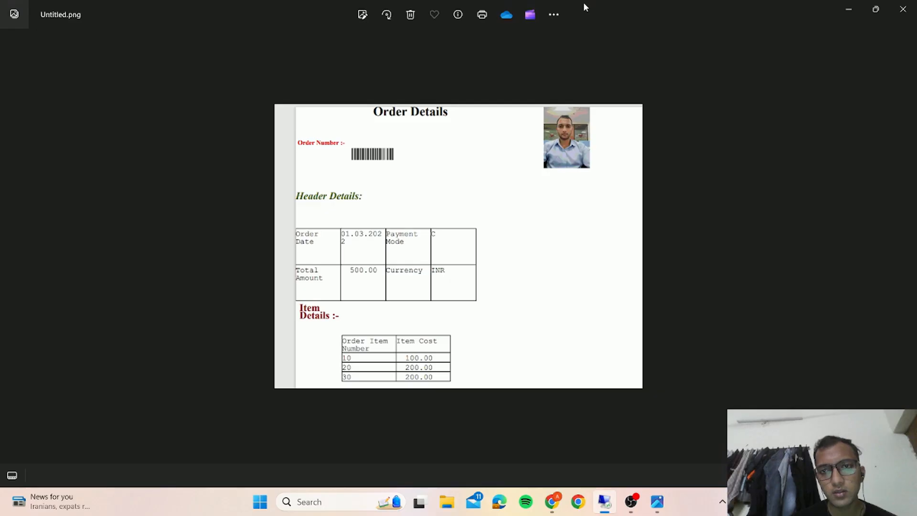
left_click(629, 501)
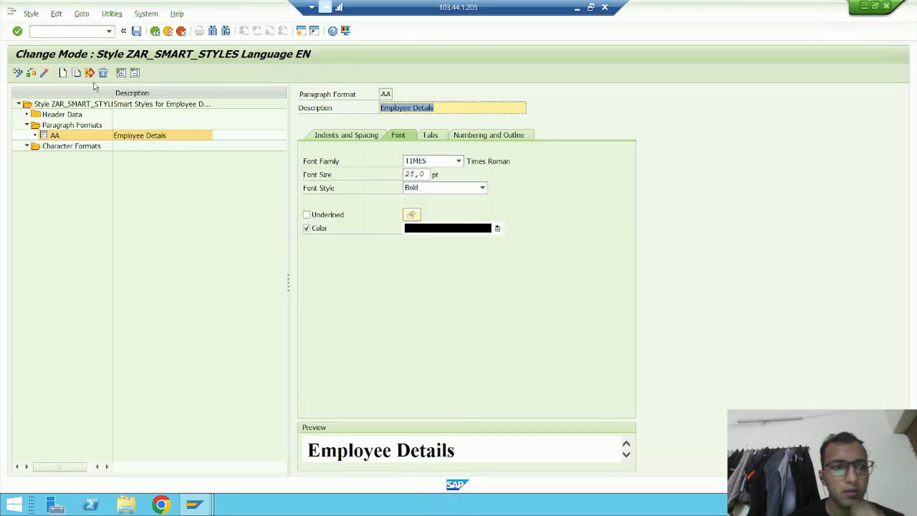
Try to activate the style ZAR_SMART_STYLES, assigning it to the developer's own package and the proposed workbench transport request.
left_click(44, 75)
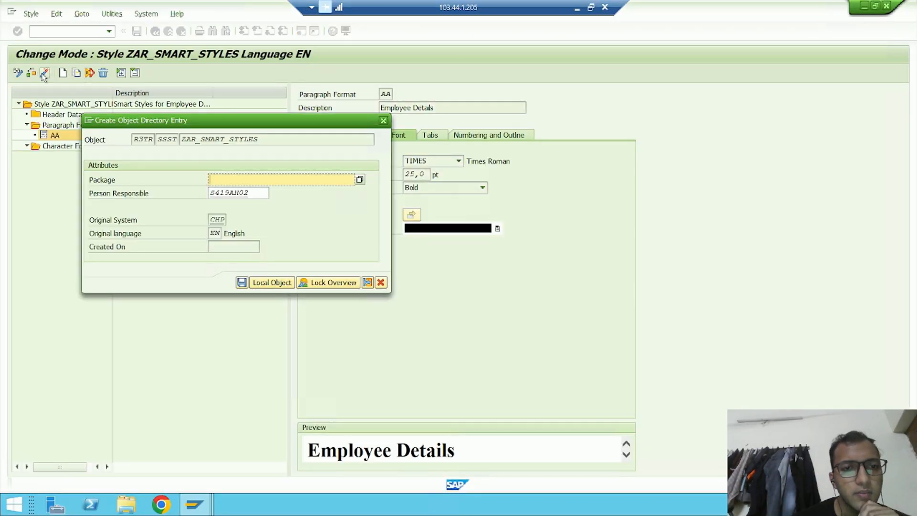
key("Down")
key("Down")
key("Return")
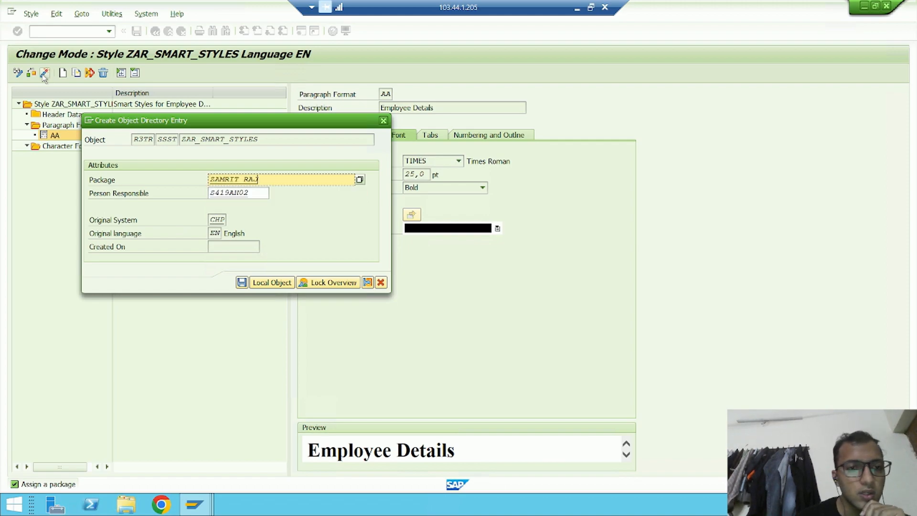
key("Return")
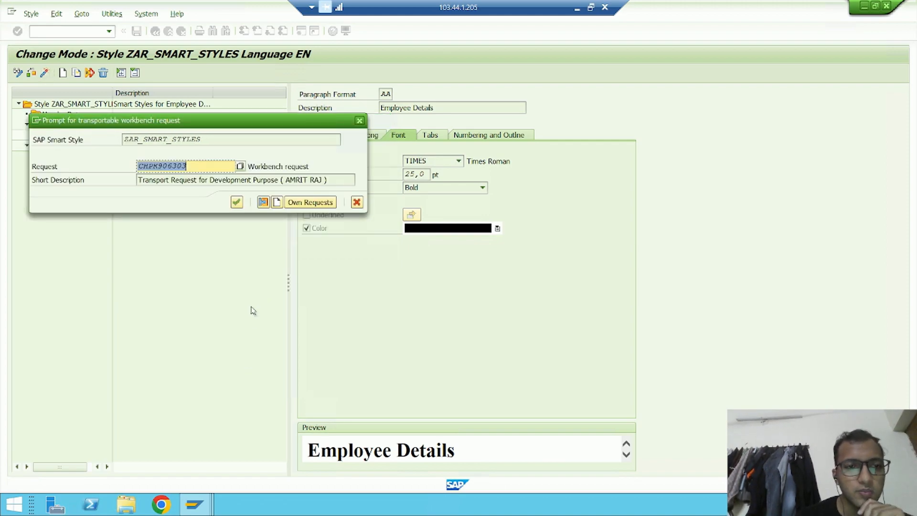
key("Return")
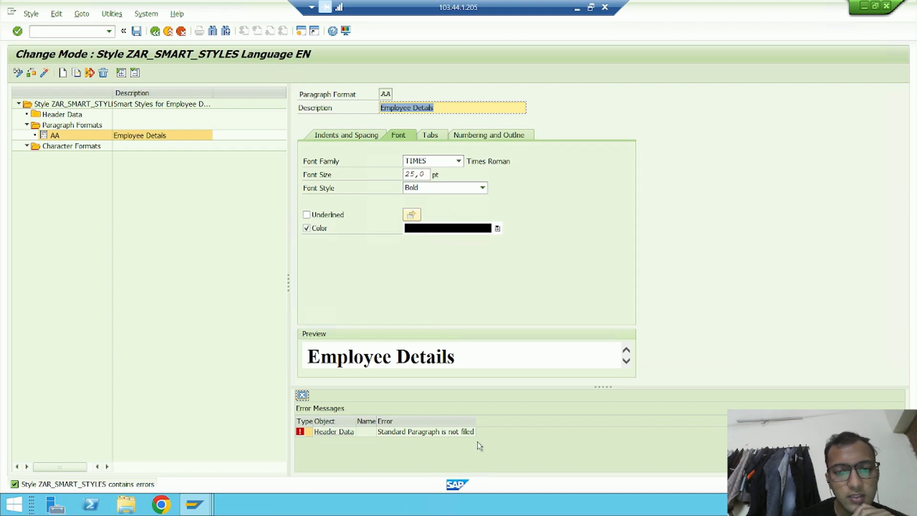
Set AA as the standard paragraph in the style's header data and activate the style.
left_click(48, 119)
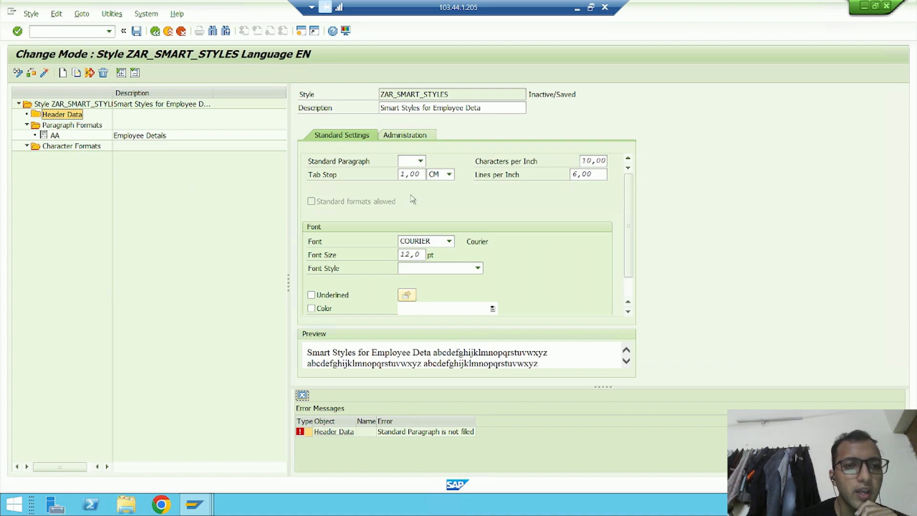
left_click(420, 161)
left_click(421, 162)
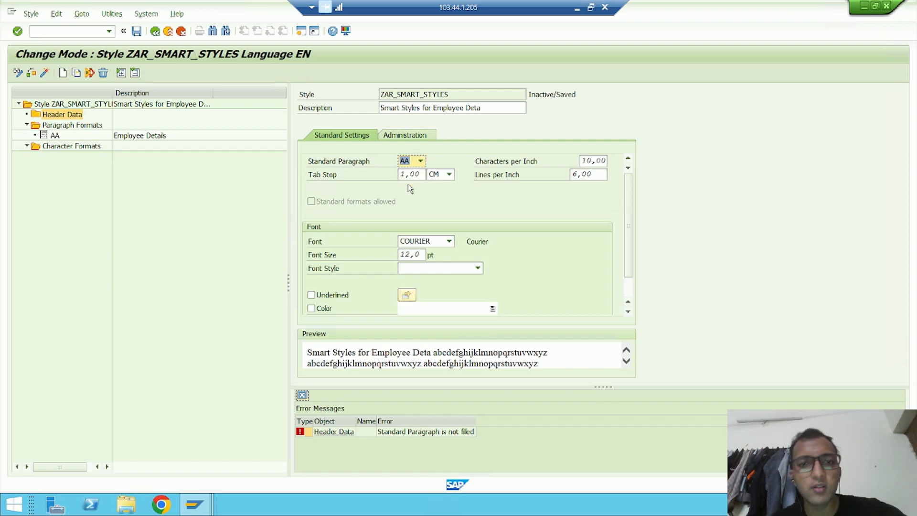
left_click(44, 75)
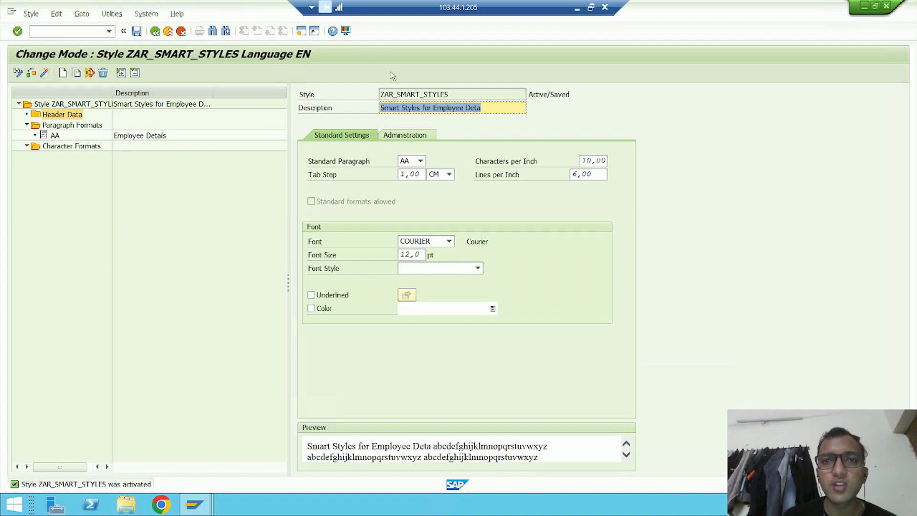
Switch to the print preview session and go back to the form ZAR_SMARTFORM_LOGO in the Form Builder.
key("alt+Tab")
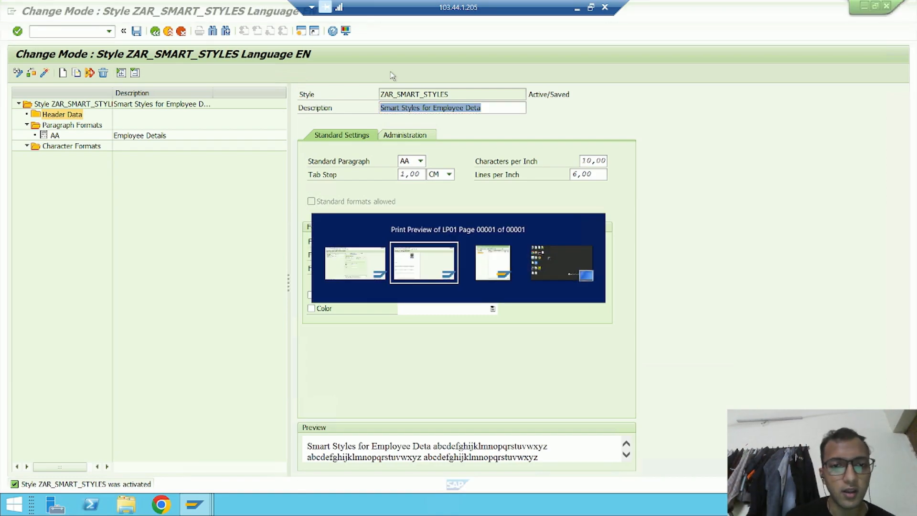
left_click(155, 31)
left_click(155, 32)
left_click(155, 31)
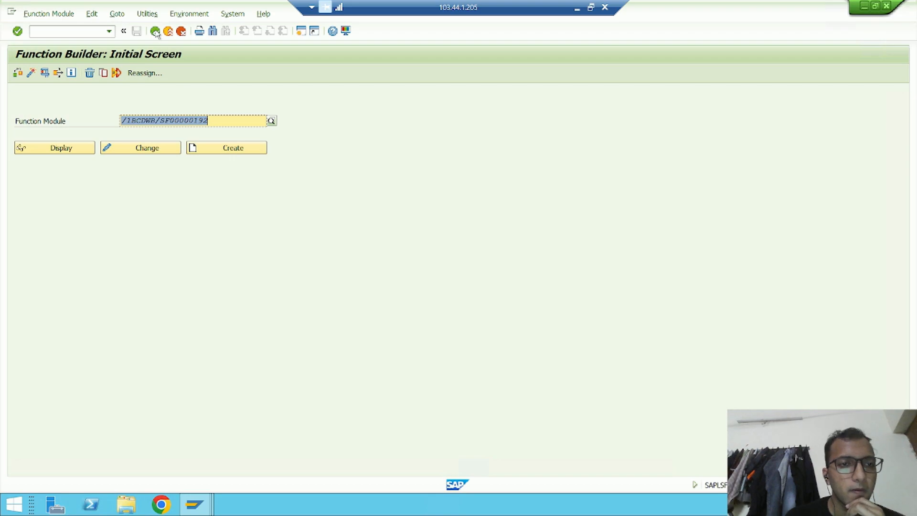
left_click(155, 32)
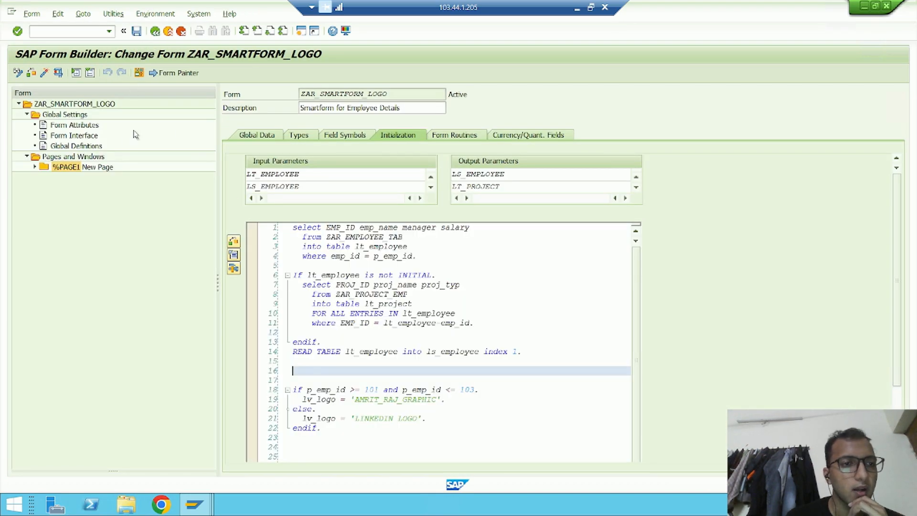
Open the output options of text node %TEXT1 in window %WINDOW1 of the form's first page.
left_click(34, 167)
left_click(110, 178)
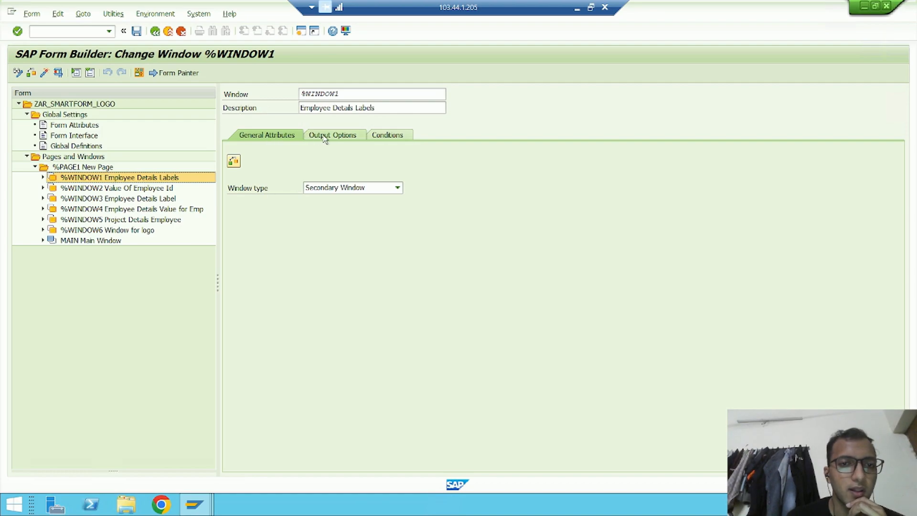
left_click(325, 137)
left_click(42, 178)
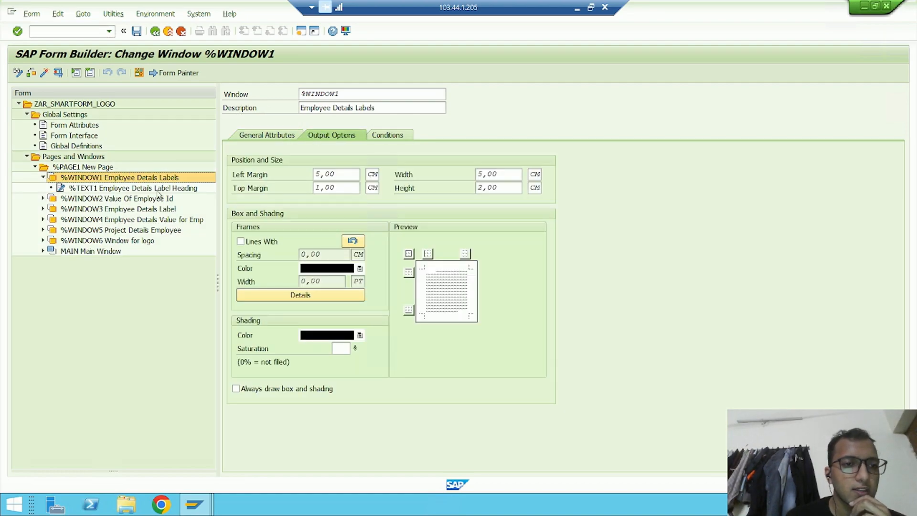
left_click(148, 189)
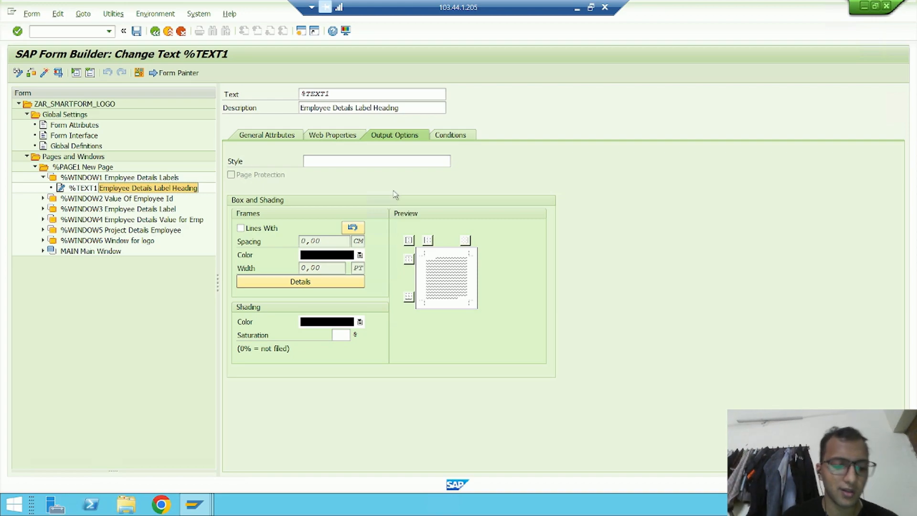
Assign the style ZAR_SMART_STYLES to text node %TEXT1, checking the style name in the style editor session.
key("alt+Tab")
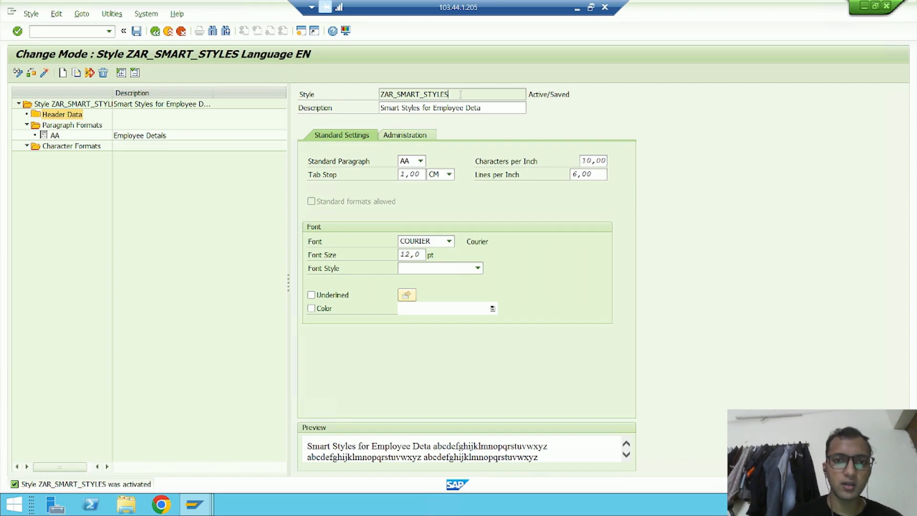
key("alt+Tab")
left_click(376, 163)
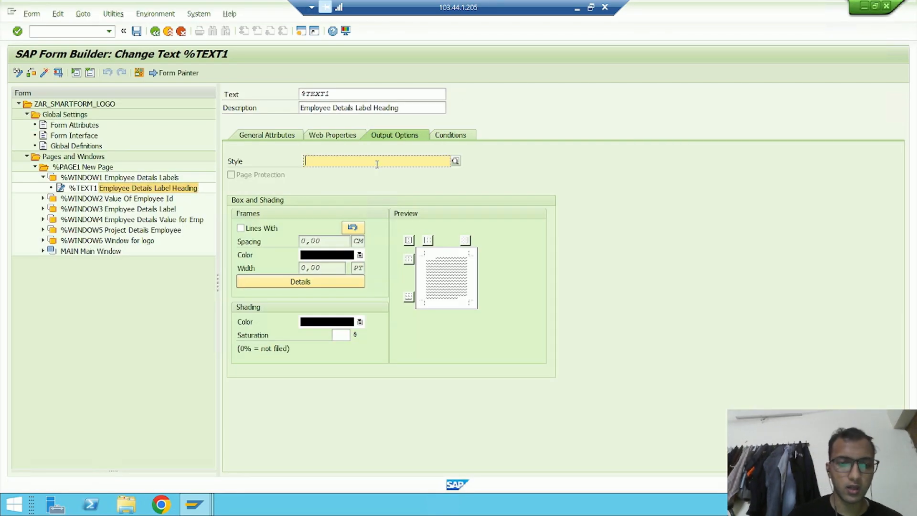
type("ZAR_SMART_STYLES")
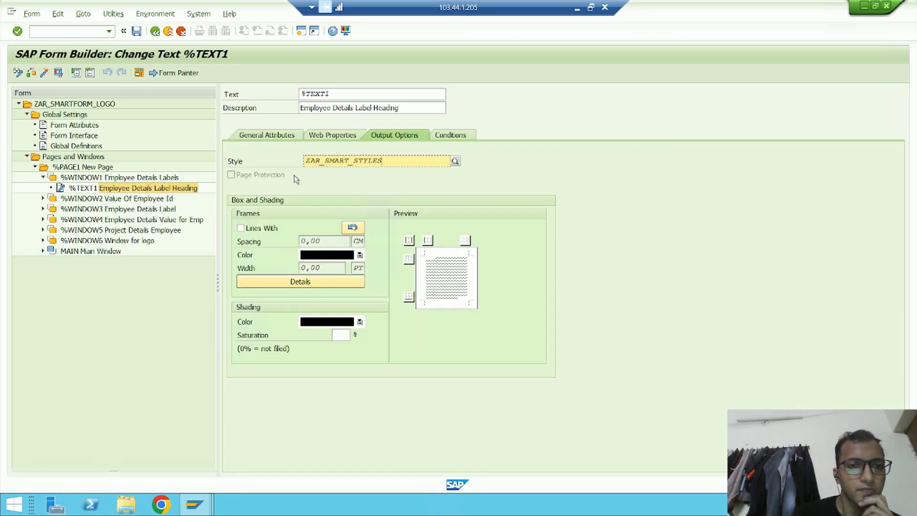
Open the %TEXT1 heading text in the full-screen text editor, dismiss the Office activation wizard, and change to the line editor.
left_click(260, 136)
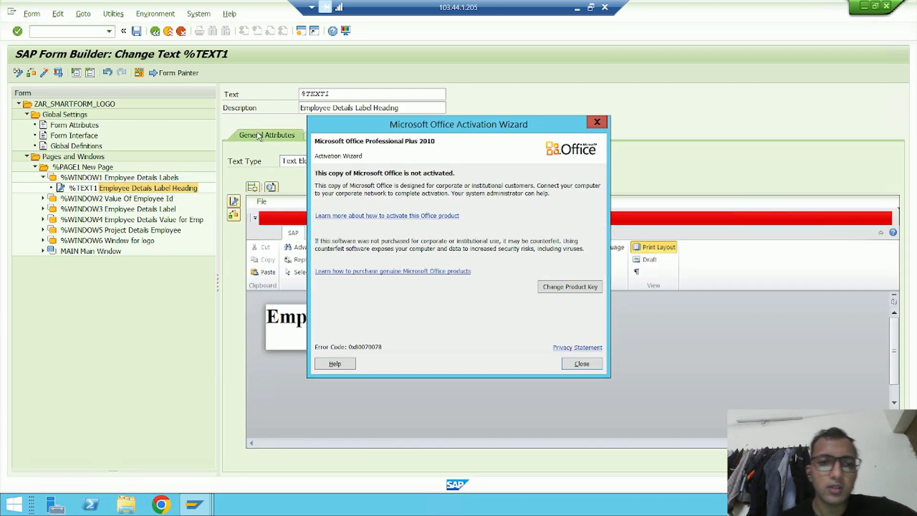
left_click(595, 121)
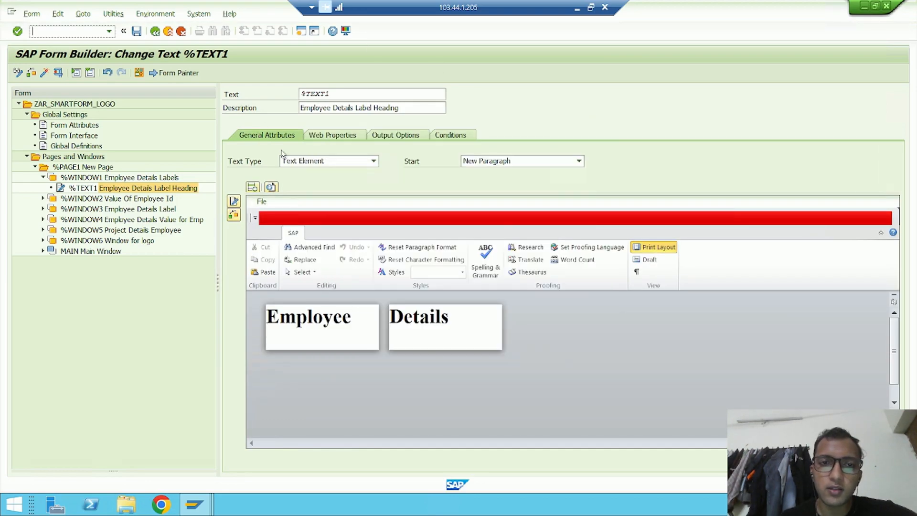
left_click(234, 201)
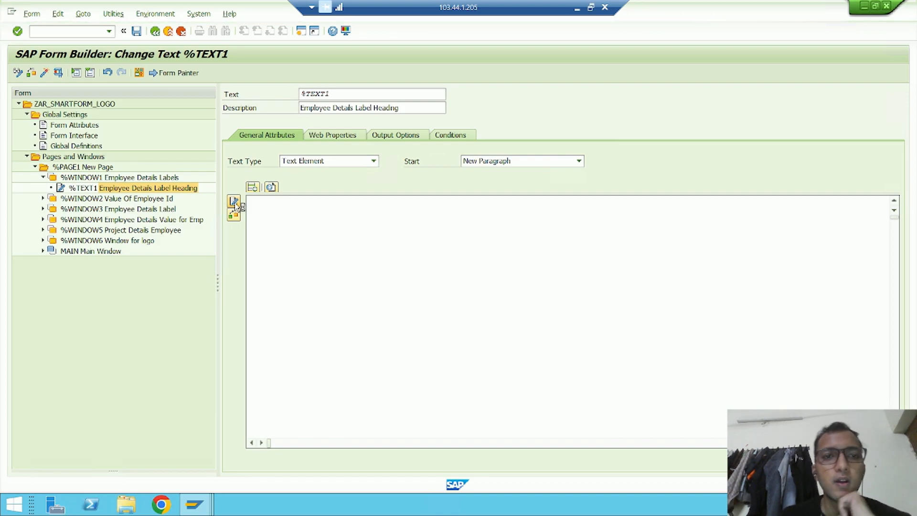
left_click(234, 202)
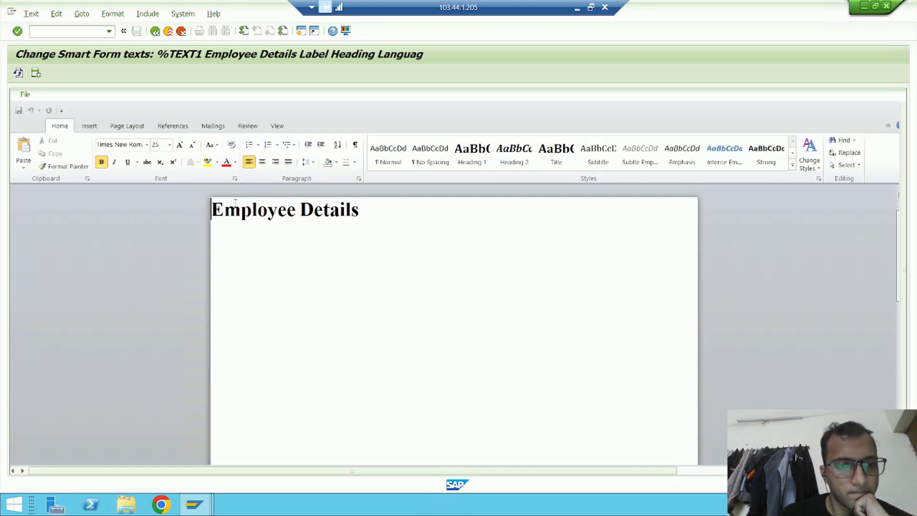
left_click(597, 122)
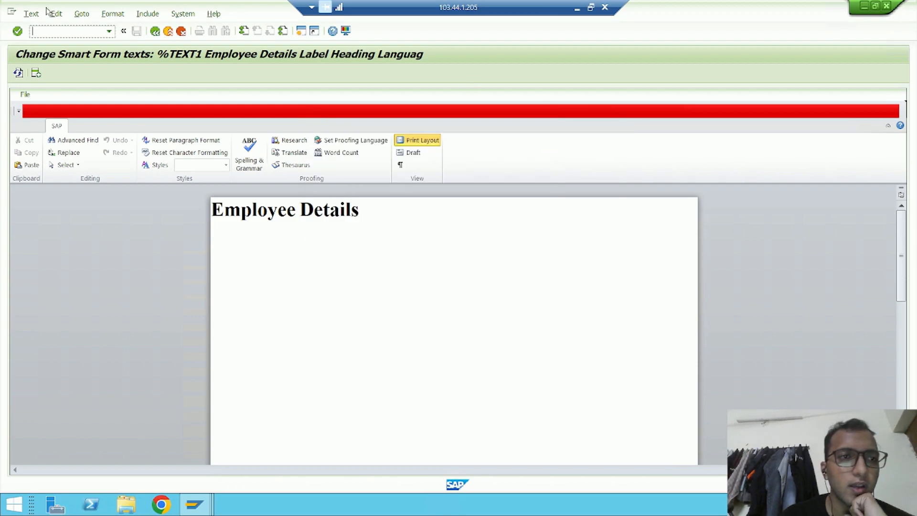
left_click(82, 14)
left_click(105, 40)
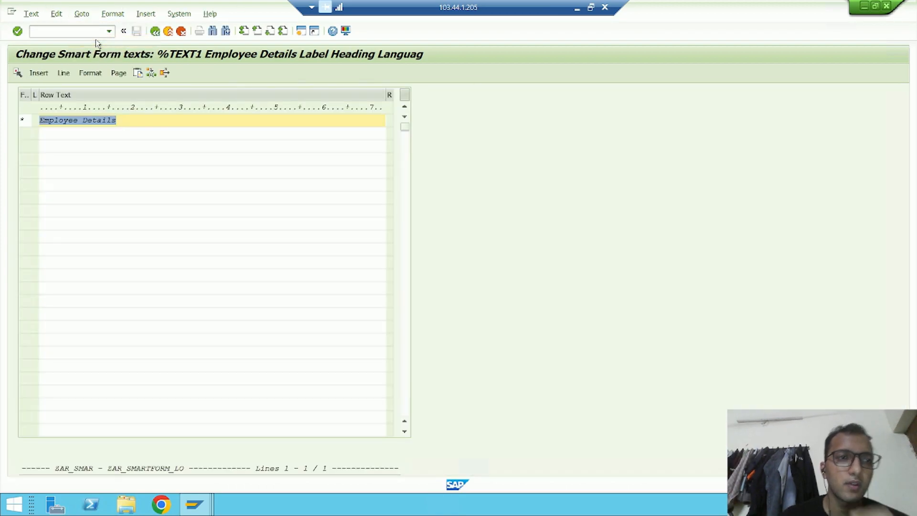
Widen the format column, assign paragraph format AA to the "Employee Details" line, and return to the Form Builder.
left_click(35, 120)
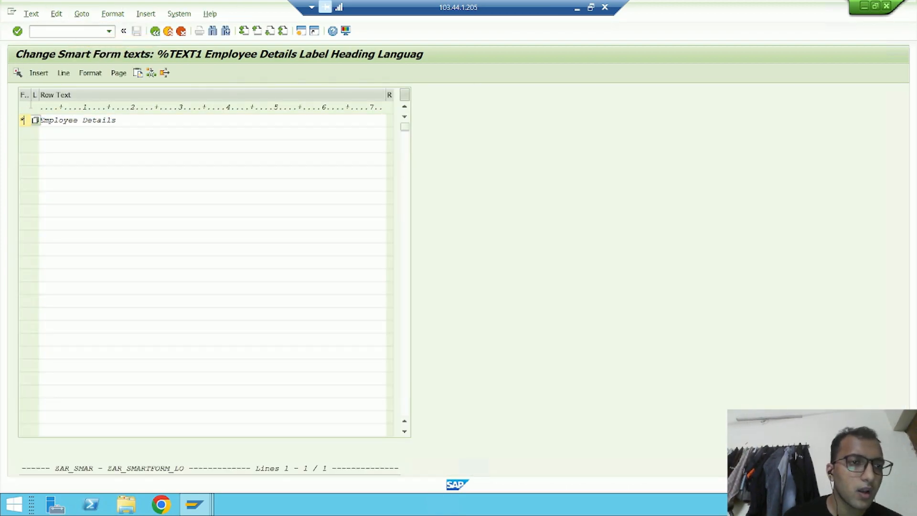
left_click_drag(30, 91, 87, 93)
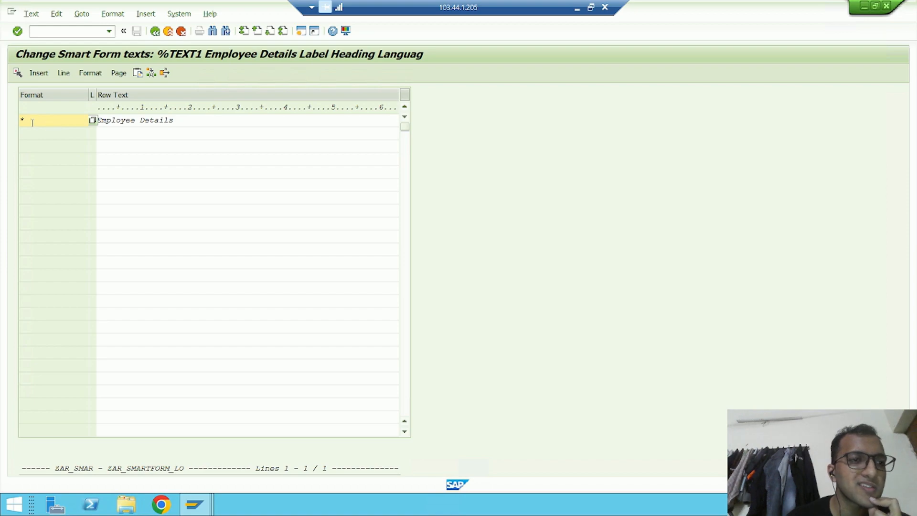
left_click(92, 120)
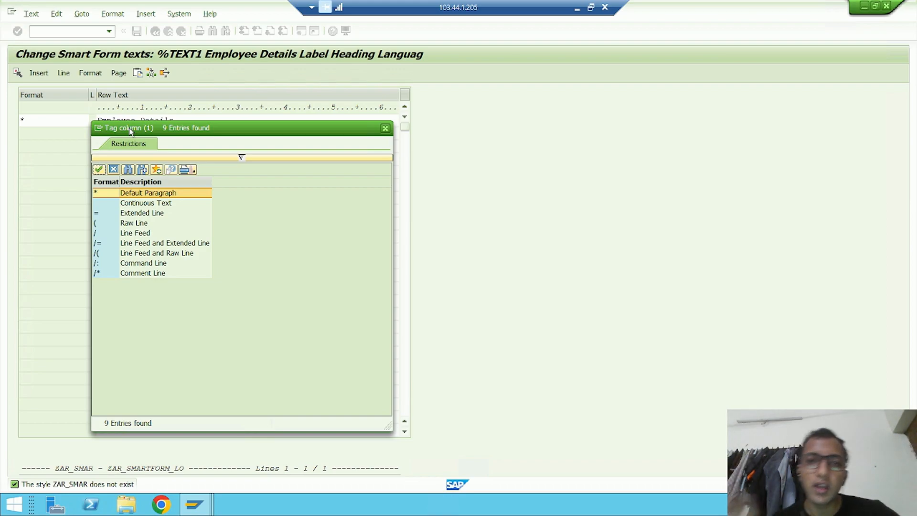
left_click(385, 128)
type("AA")
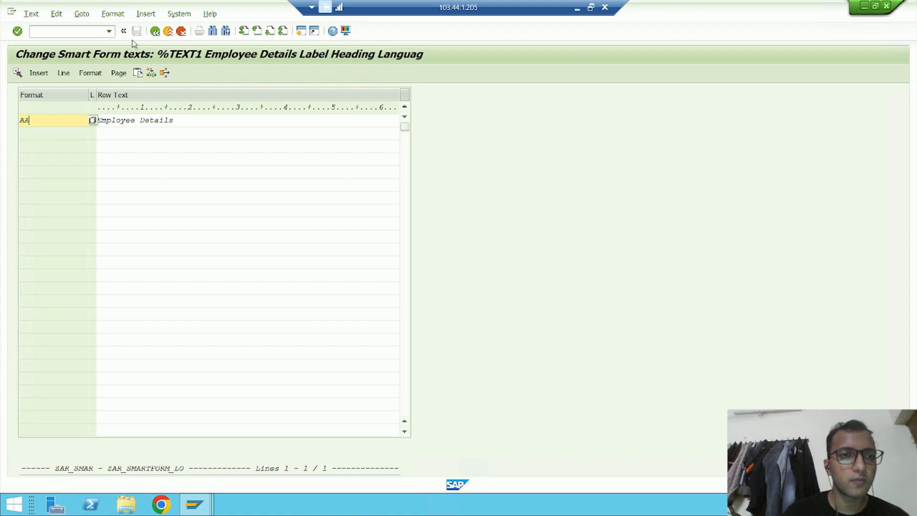
left_click(155, 31)
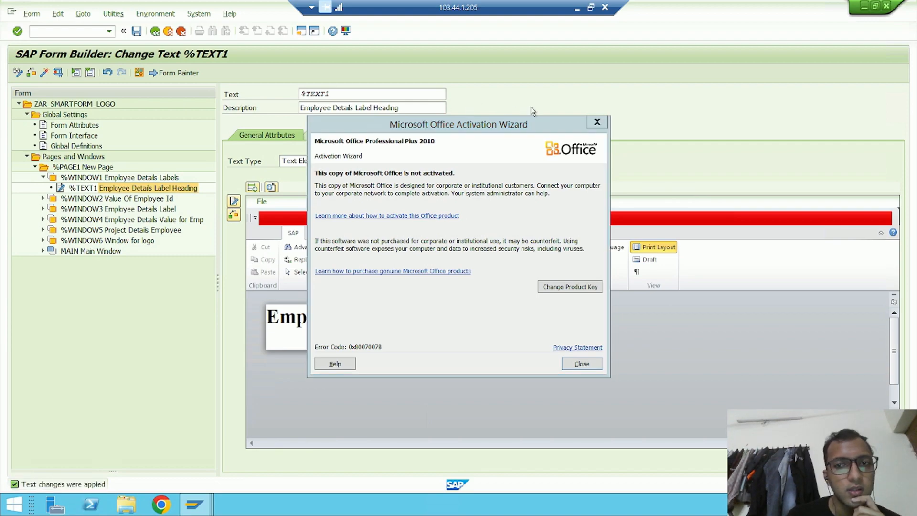
Activate the form ZAR_SMARTFORM_LOGO, dismissing the Office activation wizard.
left_click(598, 123)
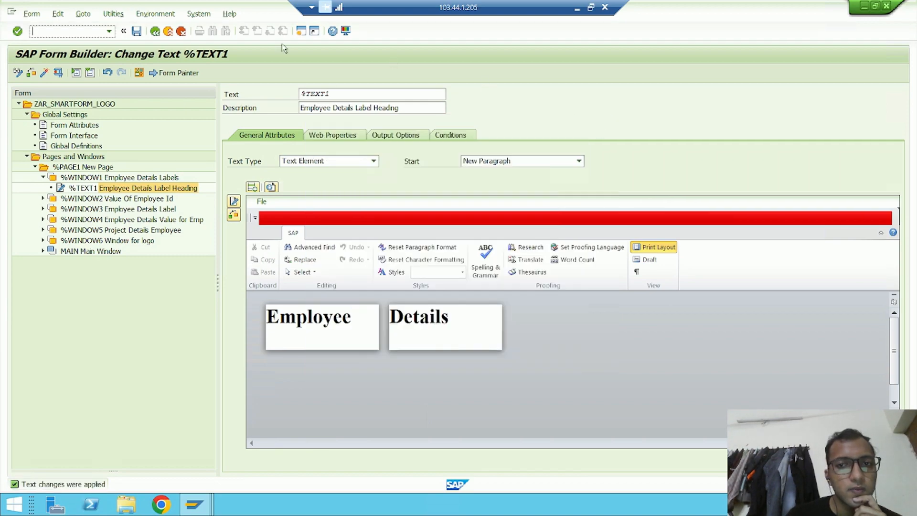
left_click(45, 74)
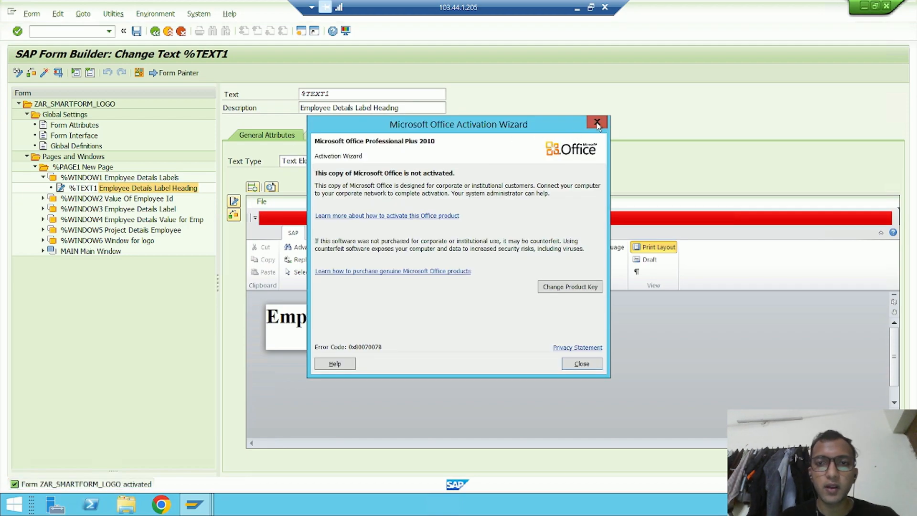
left_click(597, 122)
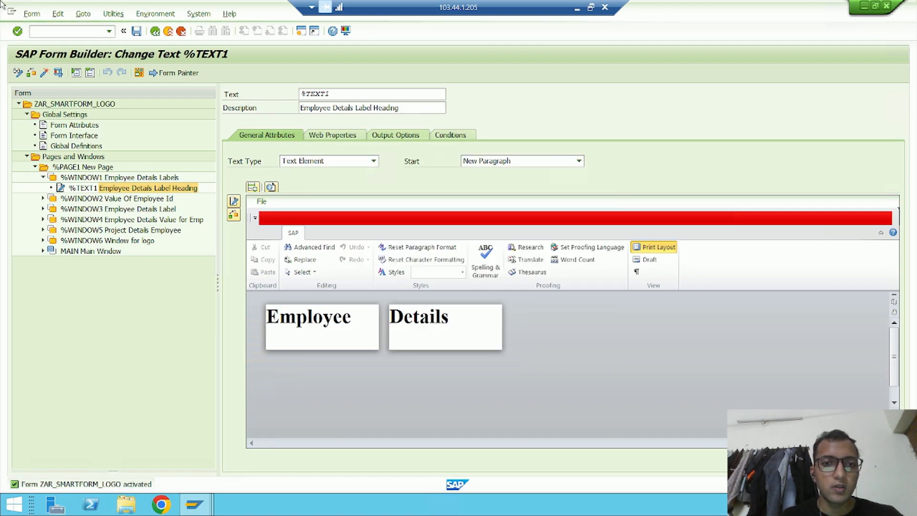
Start a test of the form's generated function module and enter the employee ID for P_EMP_ID.
left_click(396, 135)
left_click(57, 73)
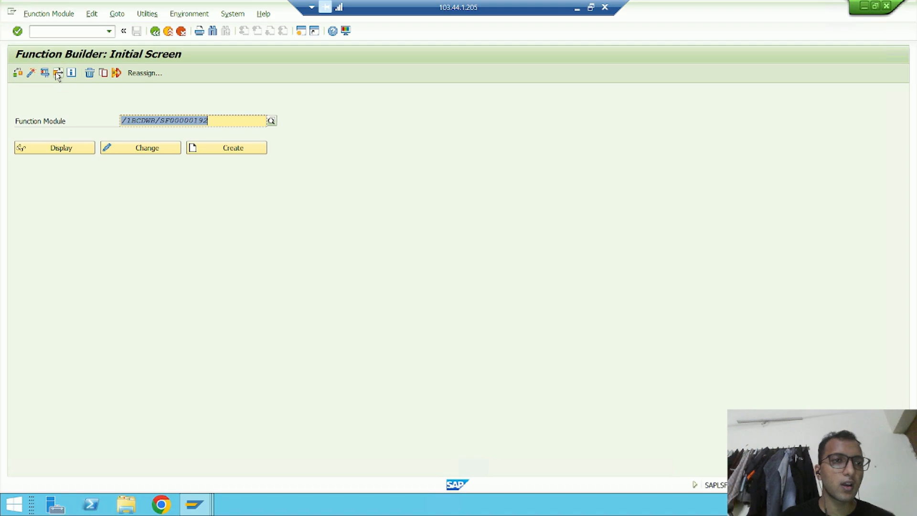
left_click(46, 72)
left_click(179, 245)
type("101")
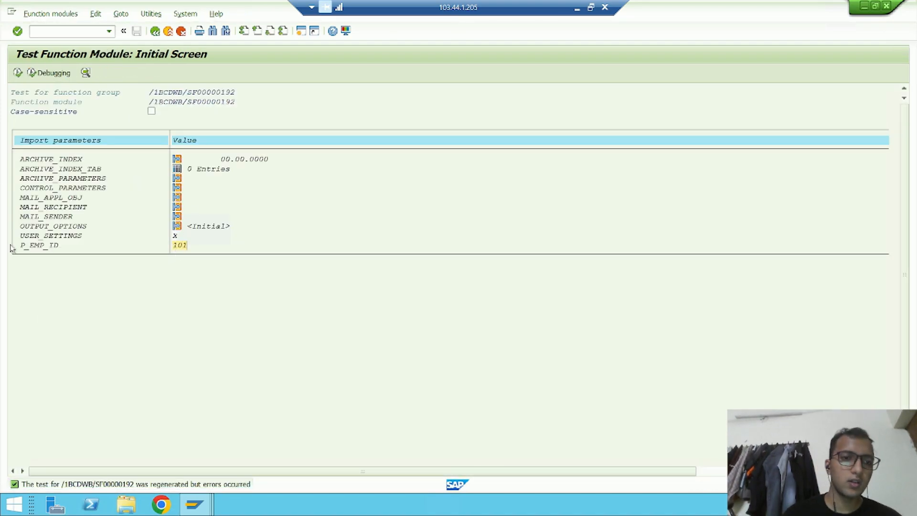
Run the test with output device LP01, open the print preview, and compare it with the reference picture Untitled.png.
left_click(18, 73)
key("BackSpace")
key("Down")
key("Return")
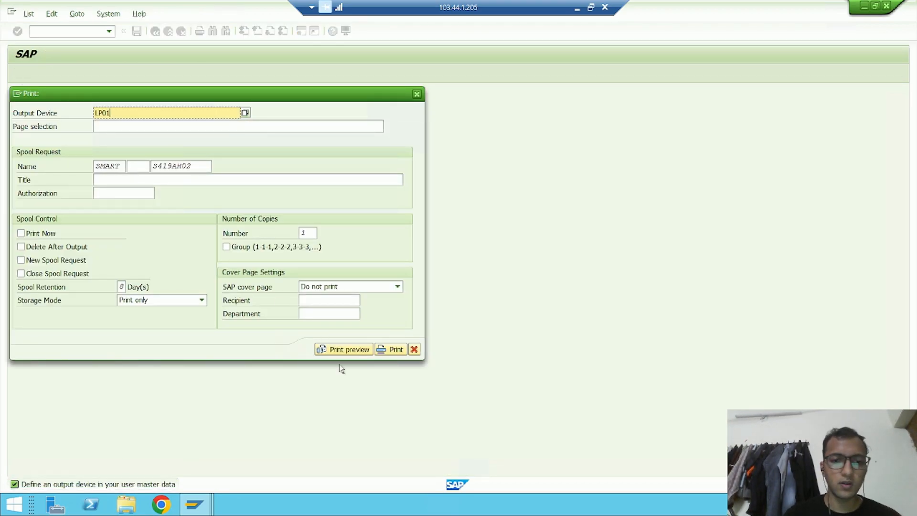
left_click(343, 350)
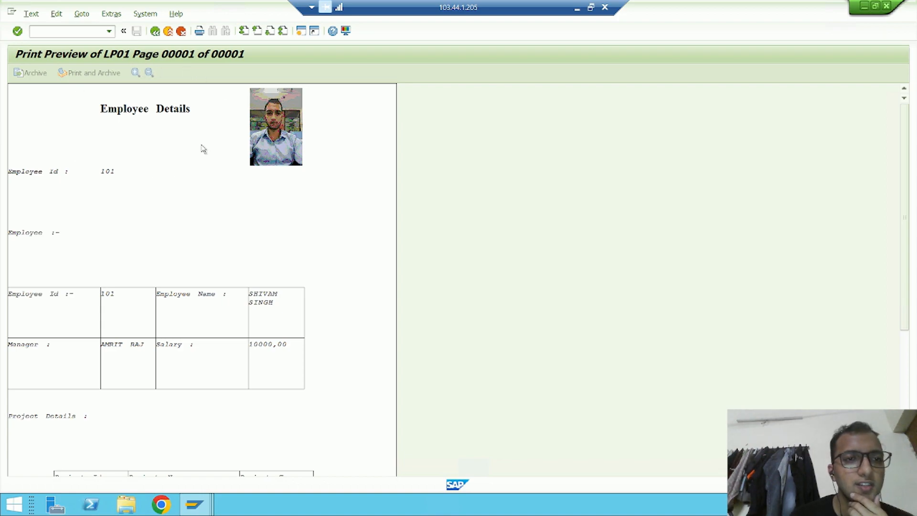
left_click(578, 8)
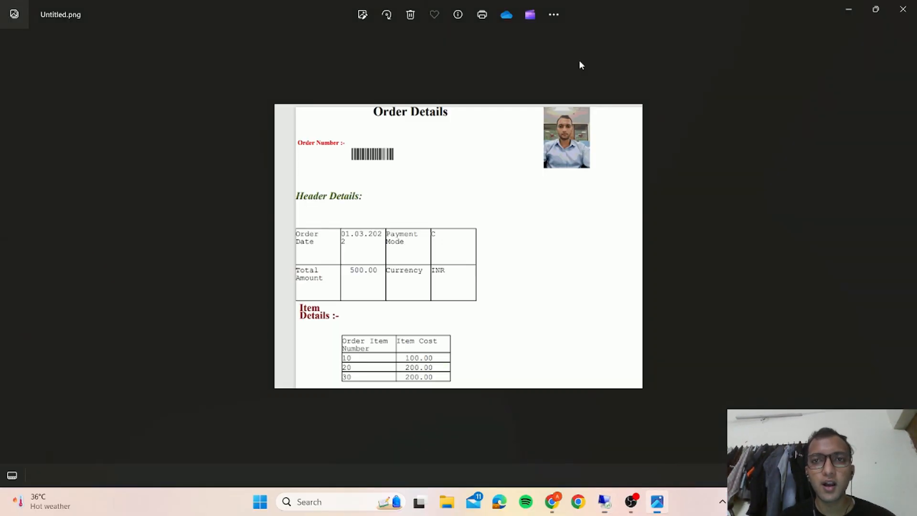
left_click(604, 502)
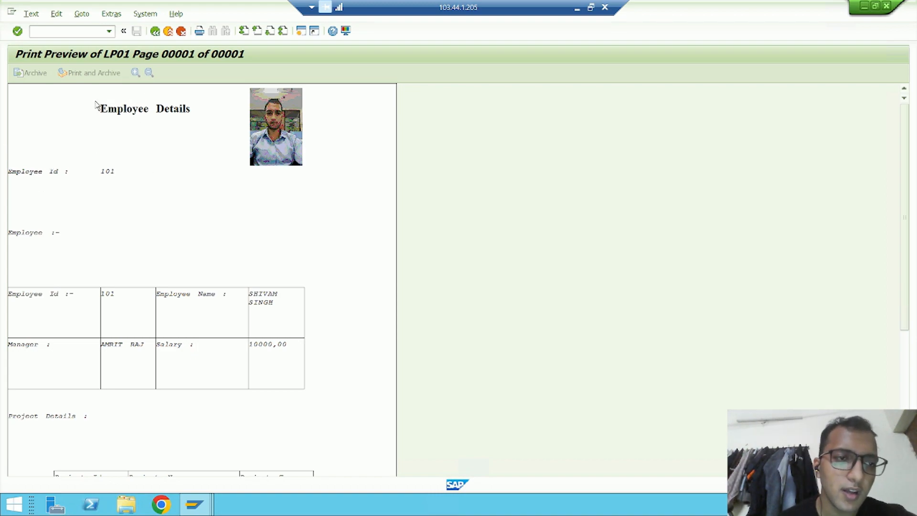
Create paragraph format AB in the style ZAR_SMART_STYLES with the description "Node For Employee Id".
key("alt+Tab")
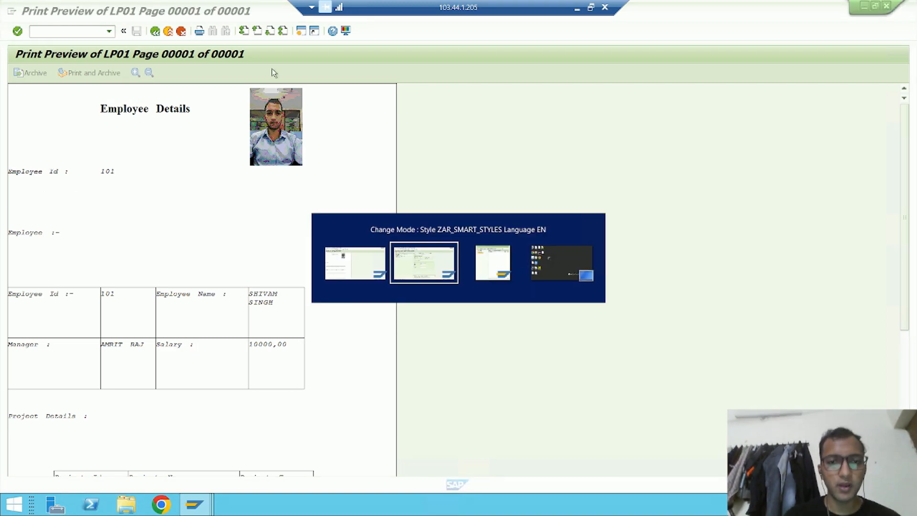
left_click(54, 127)
right_click(54, 128)
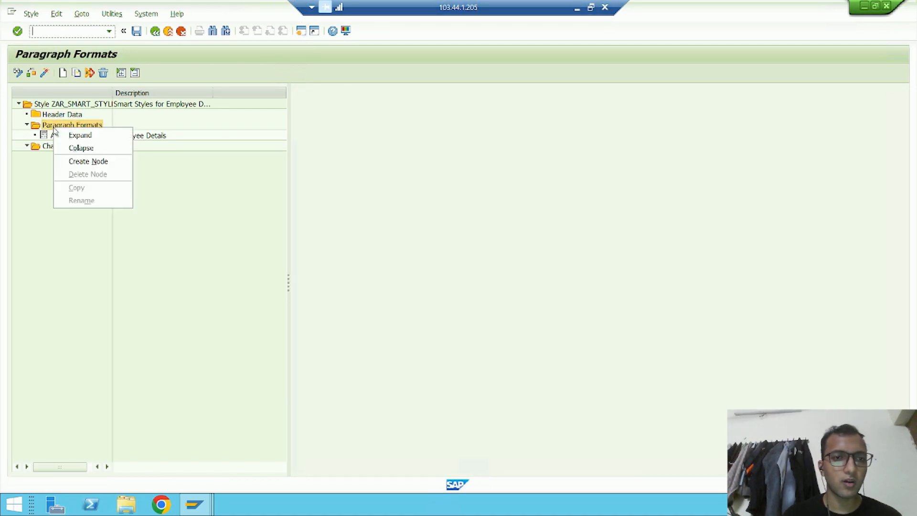
left_click(88, 163)
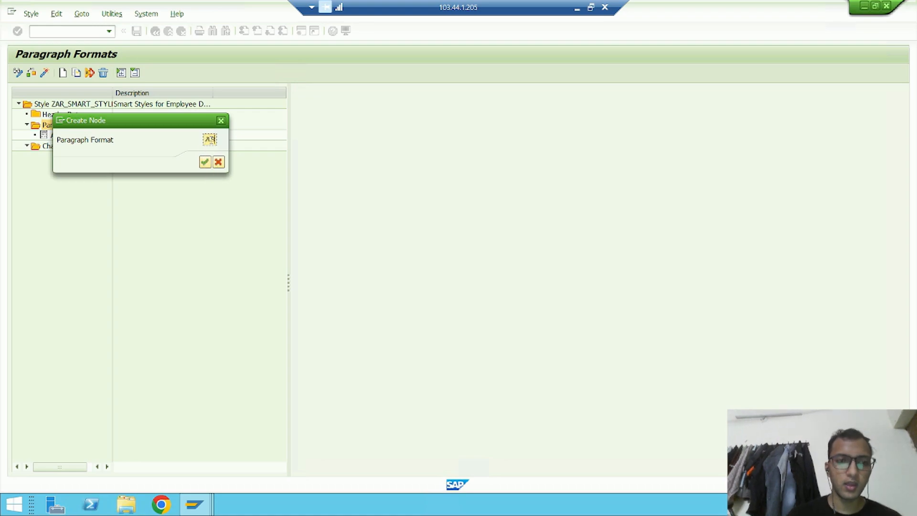
key("Return")
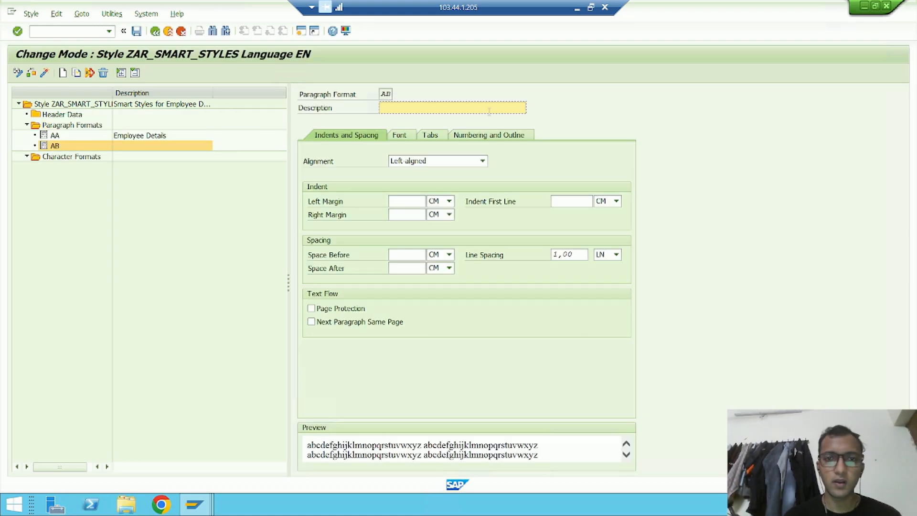
type("Node For Employee Id")
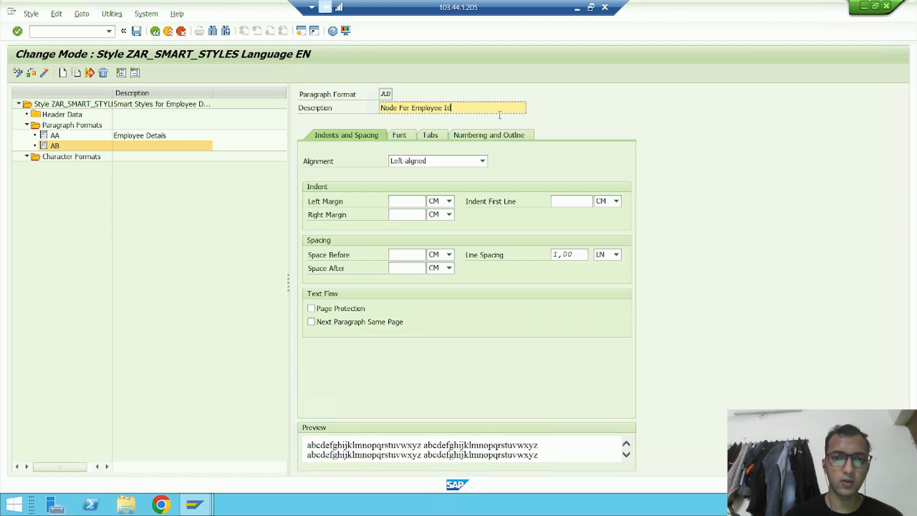
Set the font of paragraph format AB to TIMES, 20 pt, Bold Italic.
left_click(409, 135)
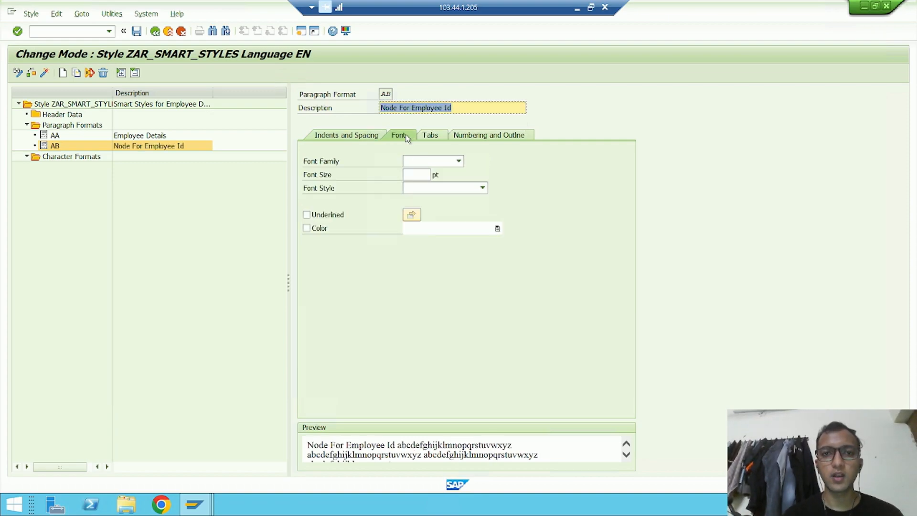
left_click(458, 161)
scroll(427, 239, "down", 5)
scroll(422, 274, "down", 2)
left_click(423, 256)
left_click(426, 174)
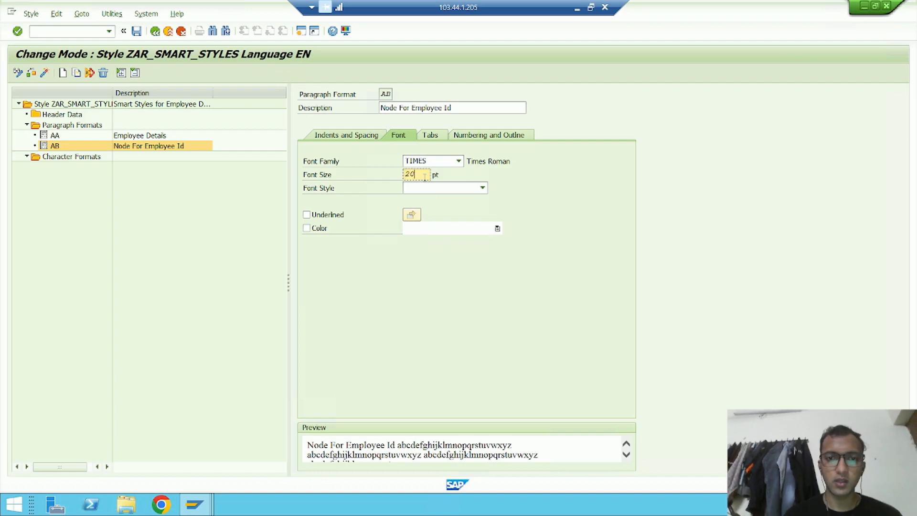
left_click(442, 187)
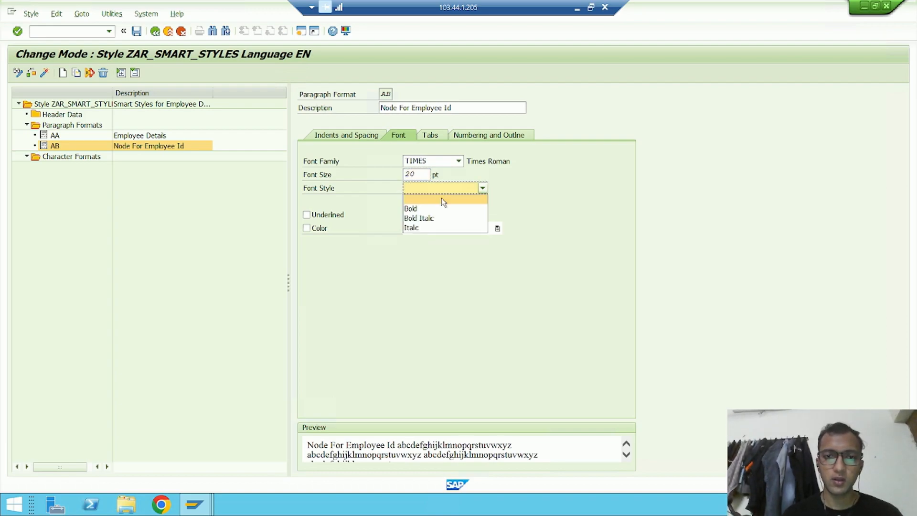
left_click(437, 217)
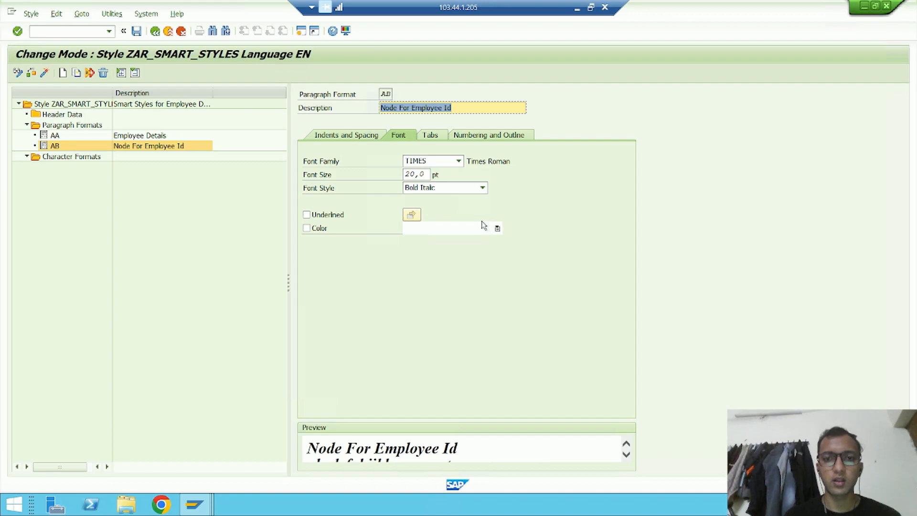
Set the text color of paragraph format AB to red and activate the style.
left_click(498, 229)
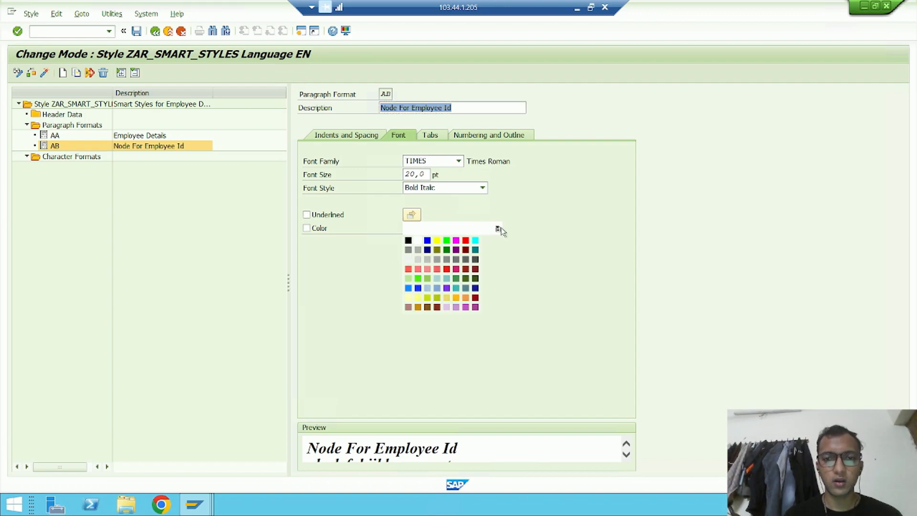
left_click(465, 240)
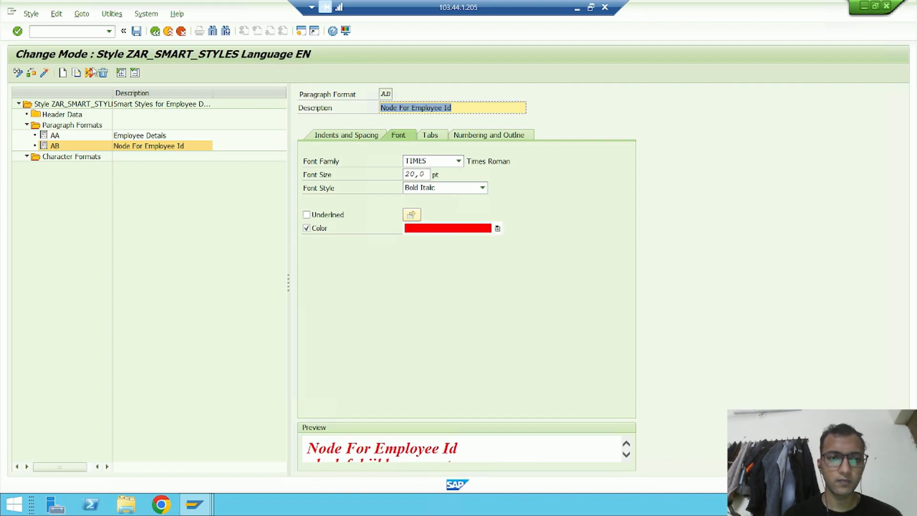
left_click(44, 73)
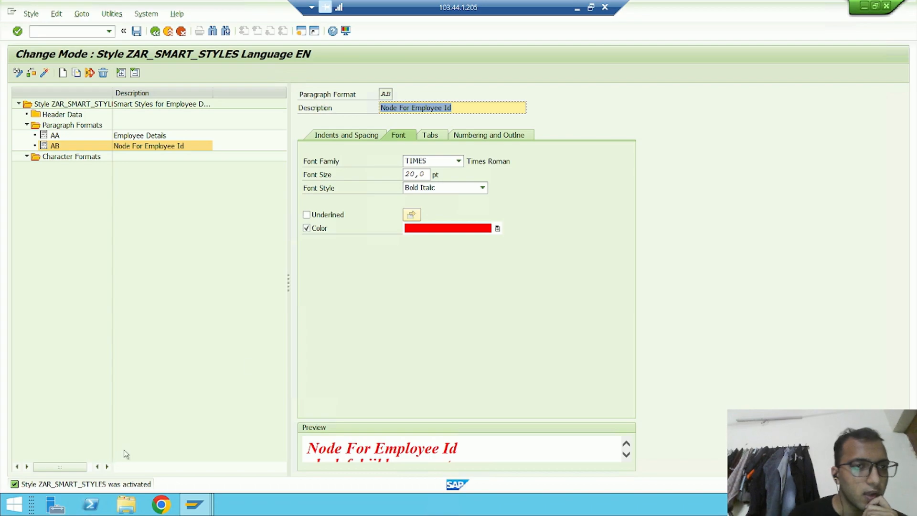
Switch to the print preview session and go back through the function module test to the Form Builder.
key("alt+Tab")
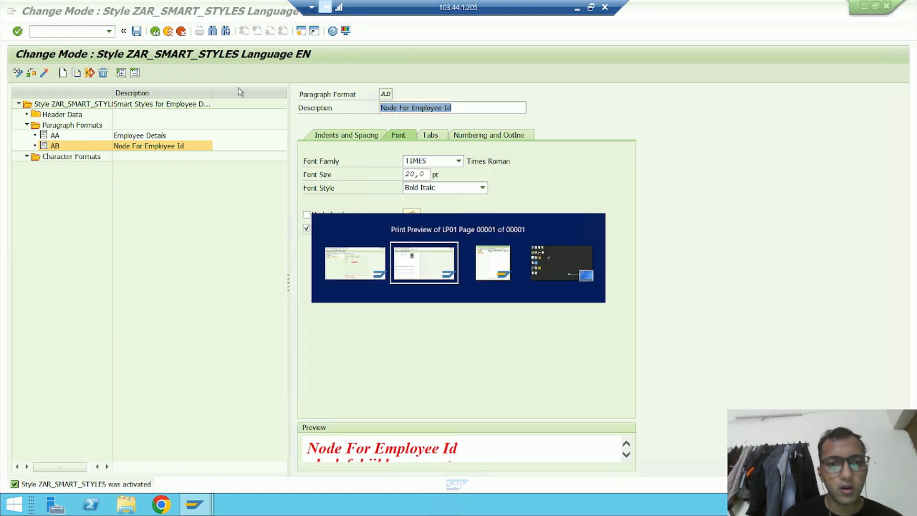
left_click(155, 31)
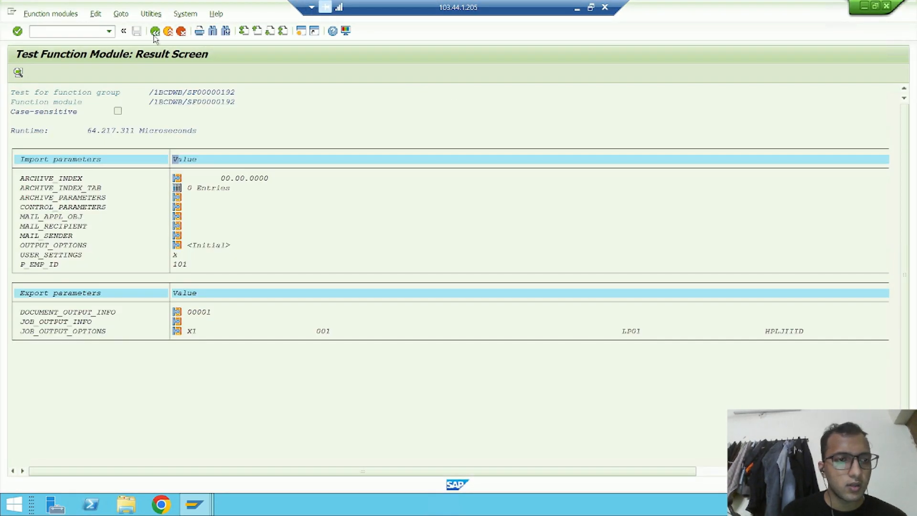
left_click(155, 31)
left_click(155, 31)
left_click(155, 32)
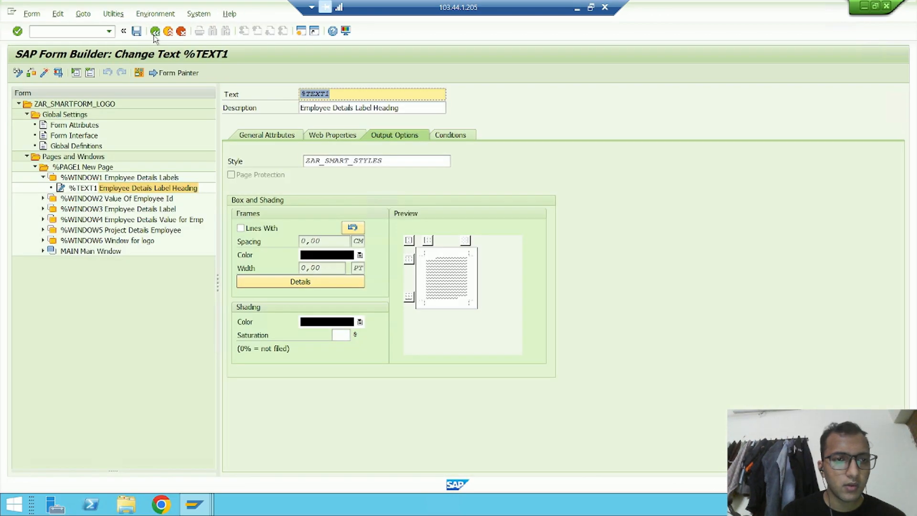
Assign the style ZAR_SMART_STYLES to text node %TEXT2 (Employee Id Label) under %TEMPLATE1 of %WINDOW2.
left_click(43, 177)
left_click(43, 188)
left_click(51, 198)
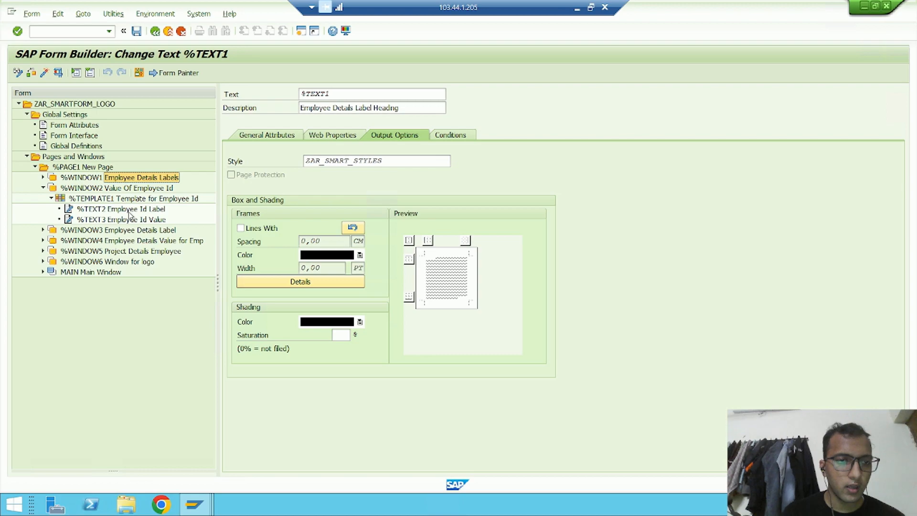
left_click(130, 210)
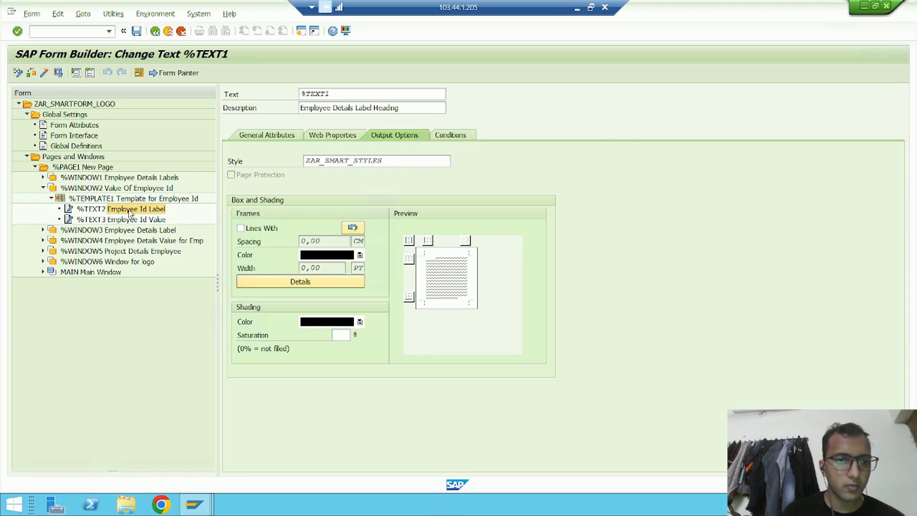
left_click(347, 162)
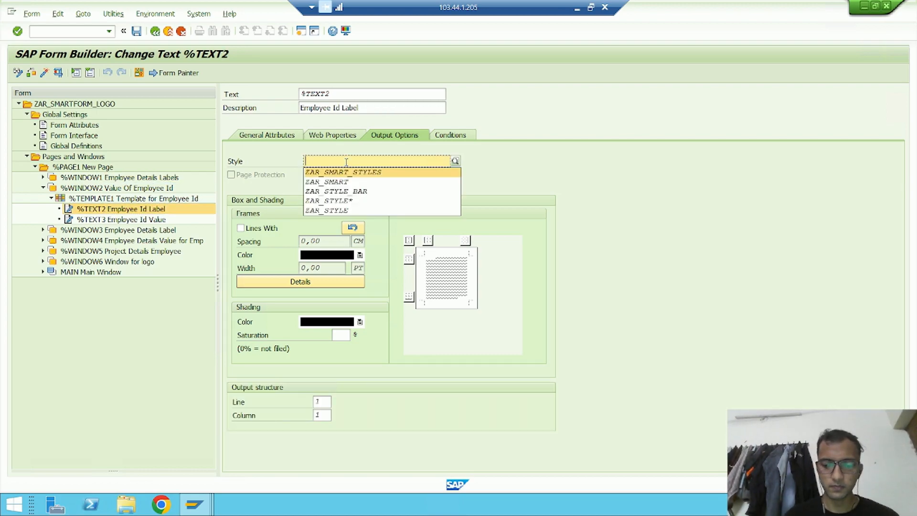
left_click(343, 172)
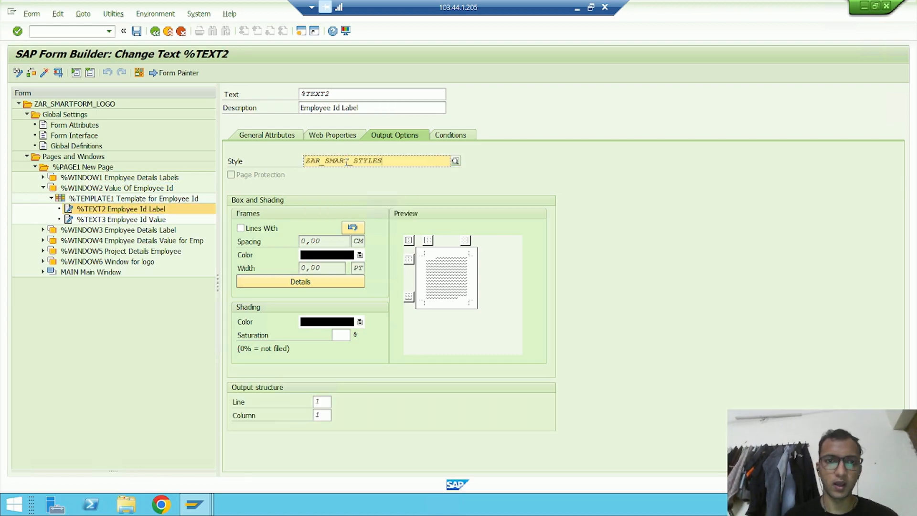
Open the %TEXT2 text in the full-screen text editor, dismissing the Office activation wizard, and change to the line editor.
left_click(260, 134)
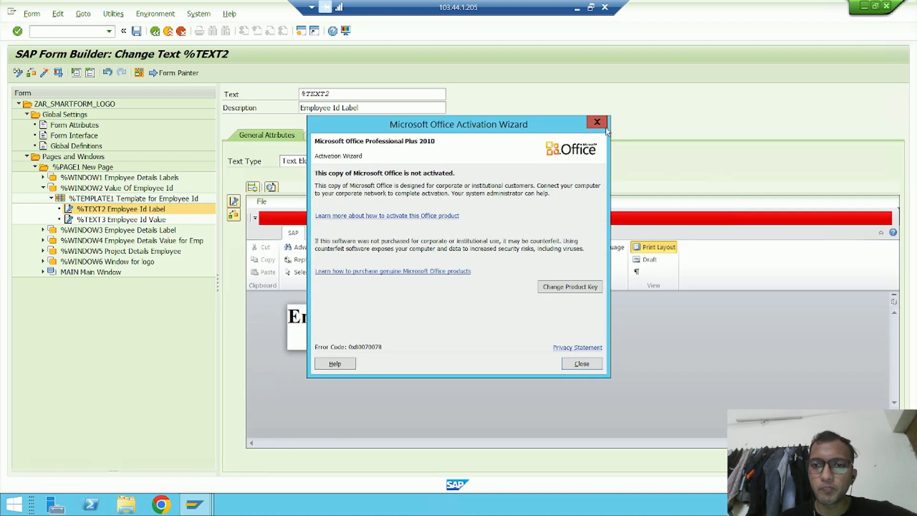
left_click(601, 124)
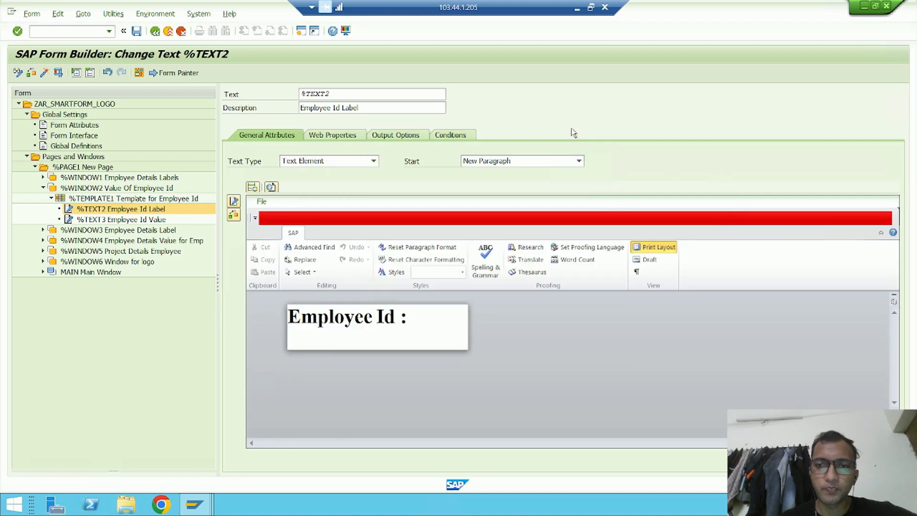
left_click(234, 200)
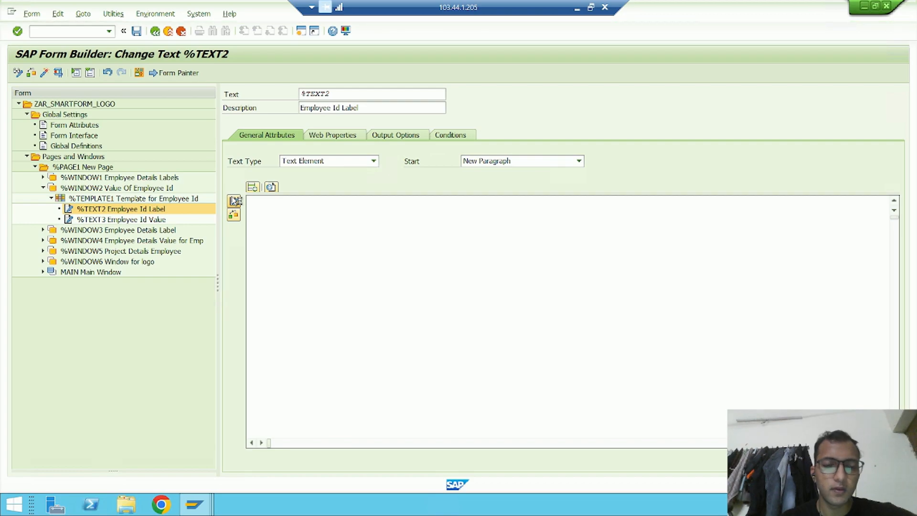
left_click(235, 201)
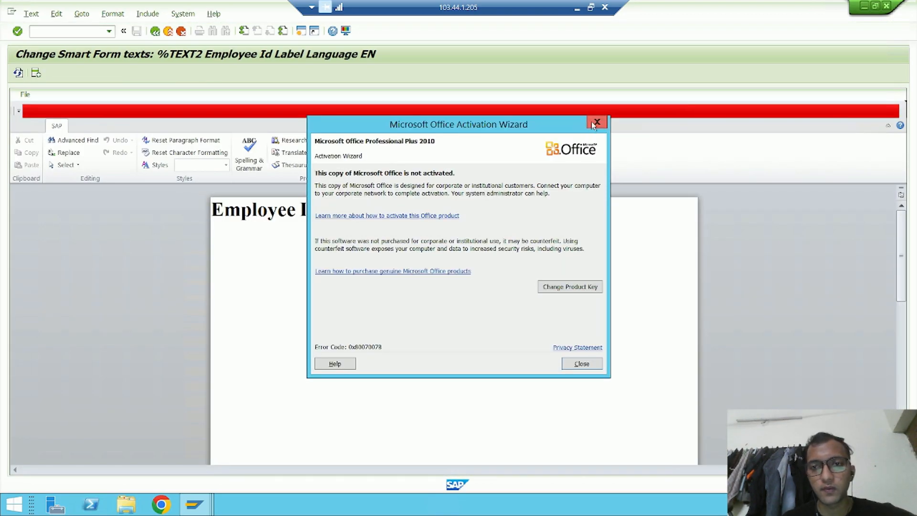
left_click(592, 123)
left_click(82, 13)
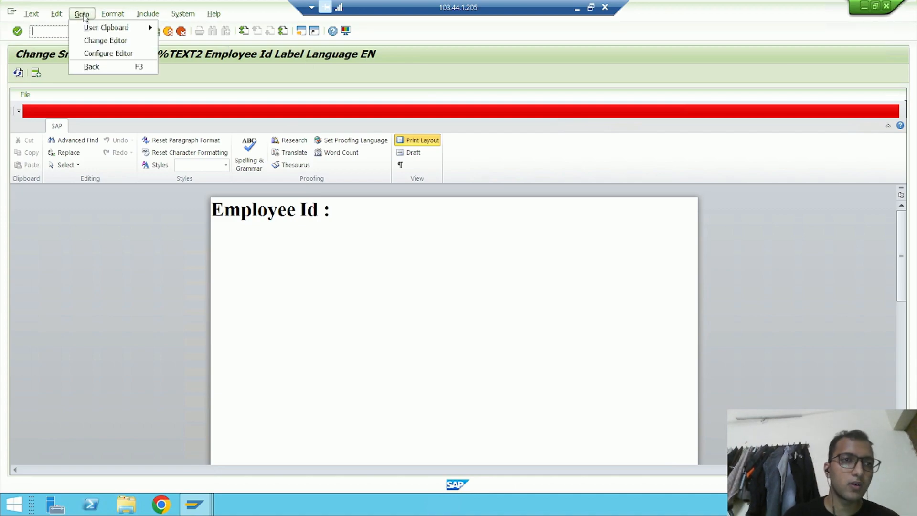
left_click(101, 41)
Assign paragraph format AB to the "Employee Id :" line and return to the Form Builder.
left_click(33, 120)
key("BackSpace")
type("AB")
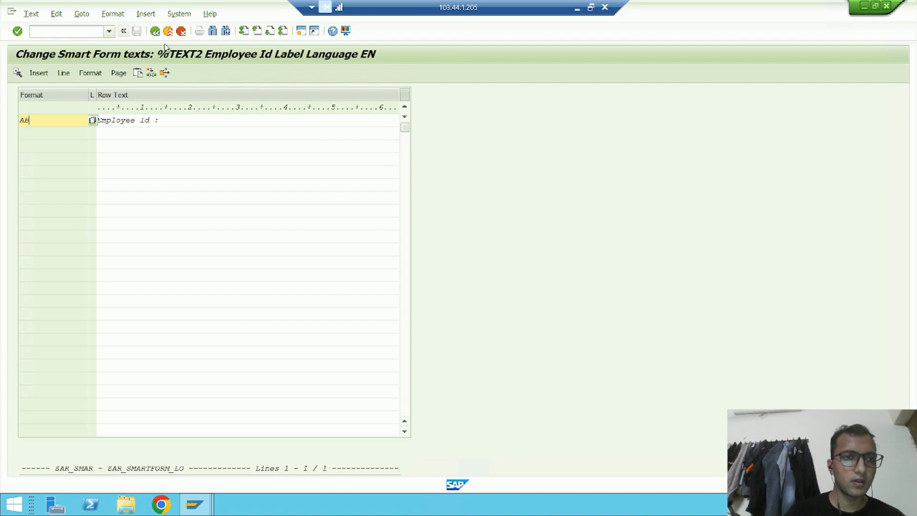
left_click(154, 32)
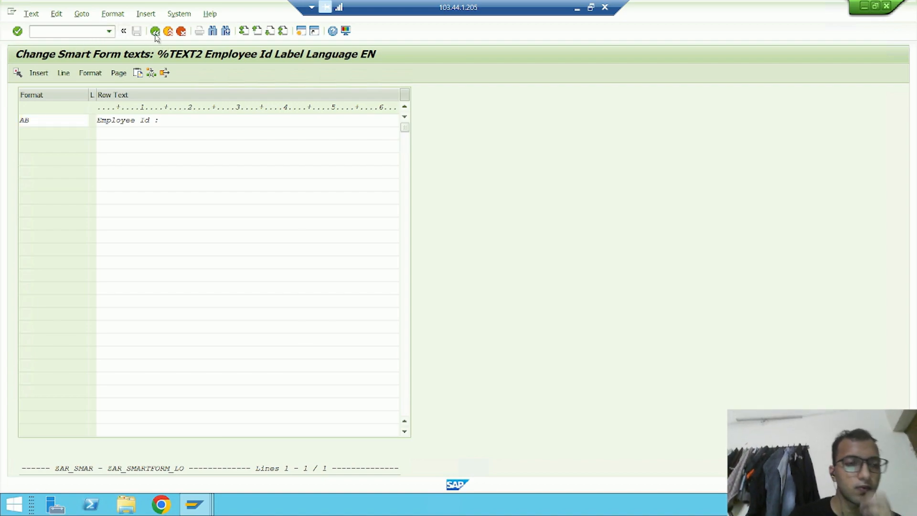
left_click(155, 31)
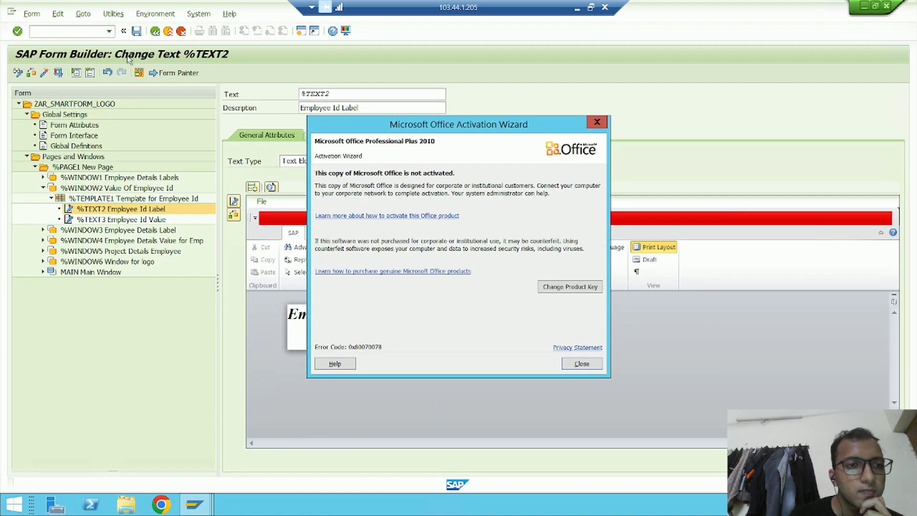
Activate the form ZAR_SMARTFORM_LOGO, dismissing the Office activation wizard, and open its function module for testing.
left_click(44, 73)
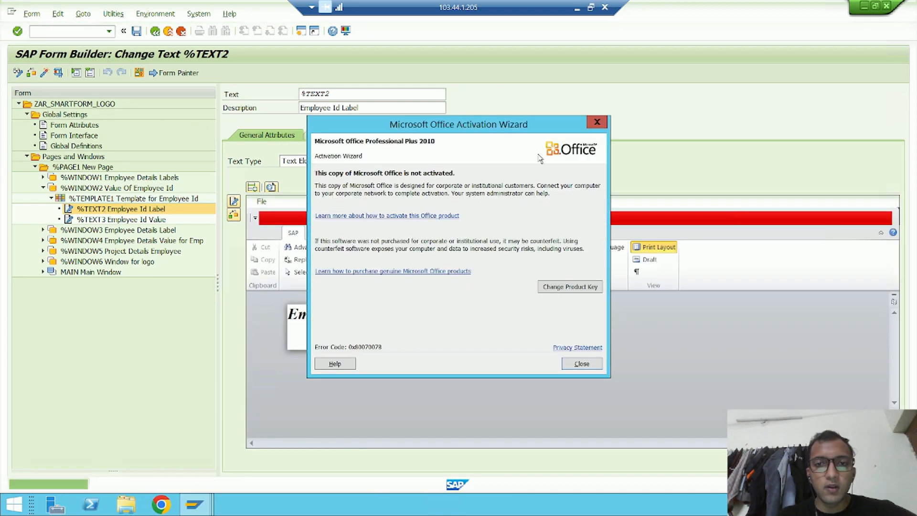
left_click(597, 123)
left_click(395, 139)
left_click(60, 72)
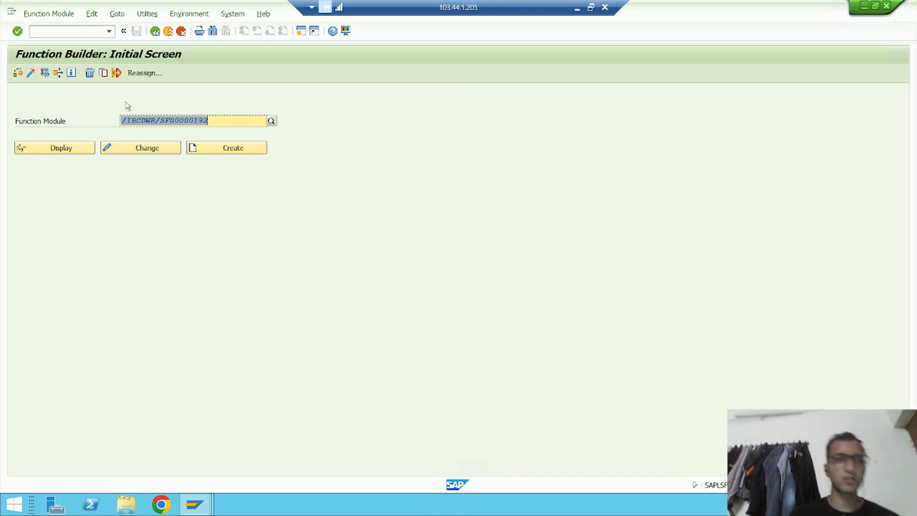
Activate and run the function module test with the employee ID entered in P_EMP_ID, and open the print preview on LP01.
left_click(45, 74)
left_click(177, 245)
type("102")
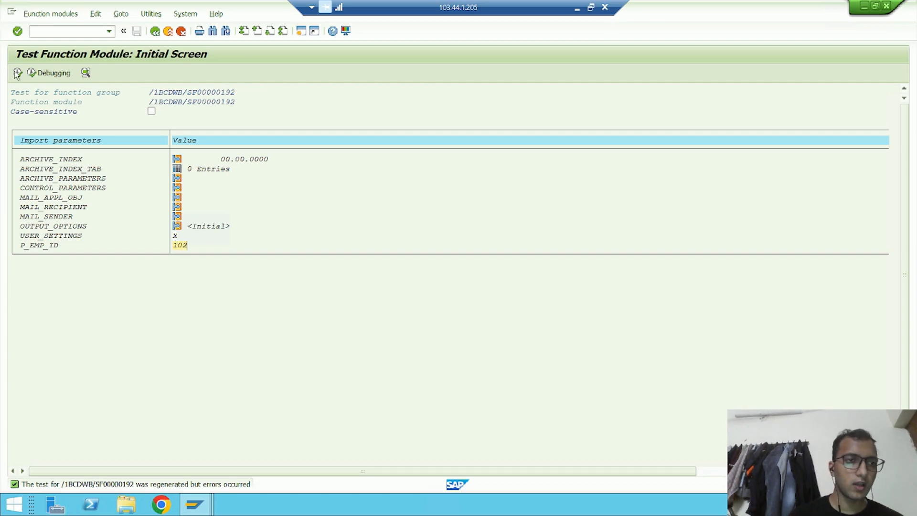
left_click(17, 73)
key("Return")
left_click(344, 349)
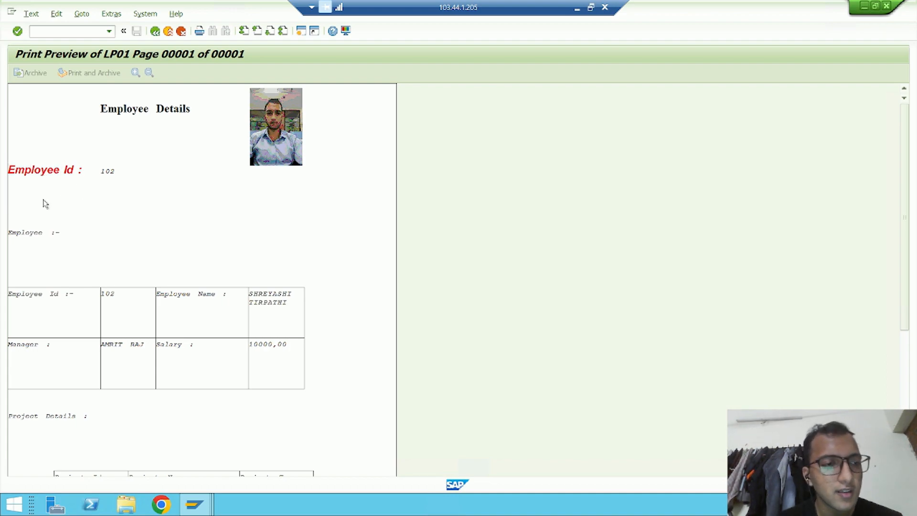
Compare the print preview with the heading formatting in the reference image Untitled.png and return to the smart style ZAR_SMART_STYLES.
left_click(578, 7)
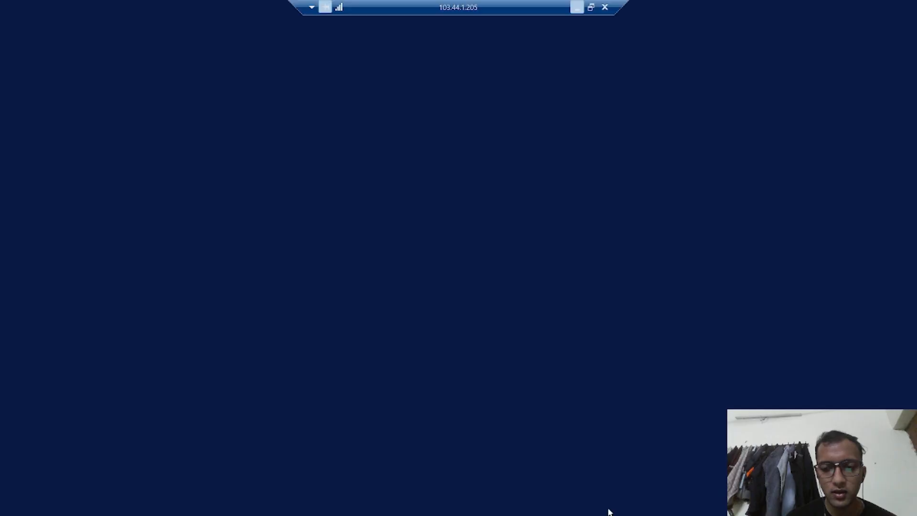
left_click(604, 502)
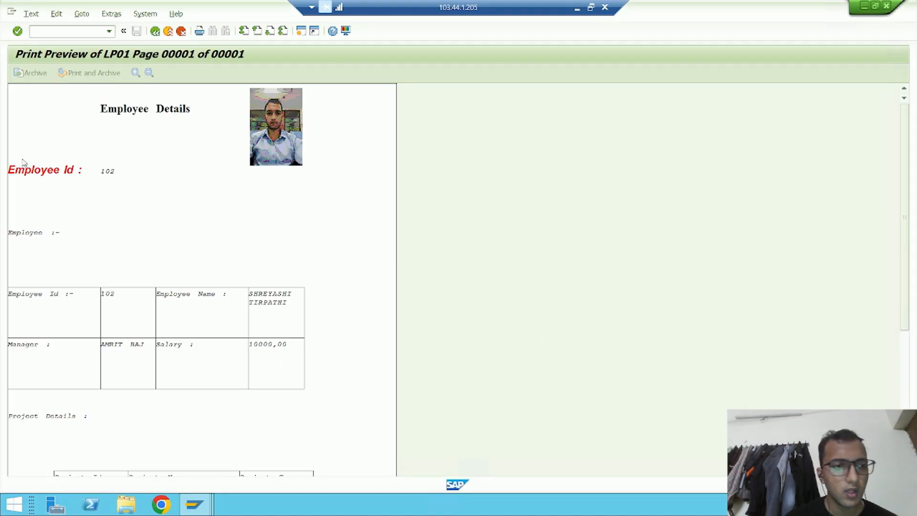
key("alt+Tab")
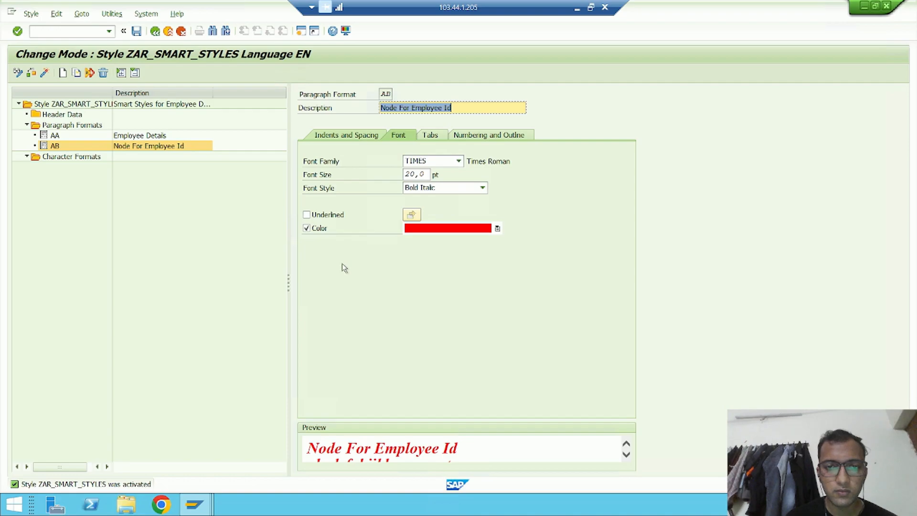
left_click(576, 7)
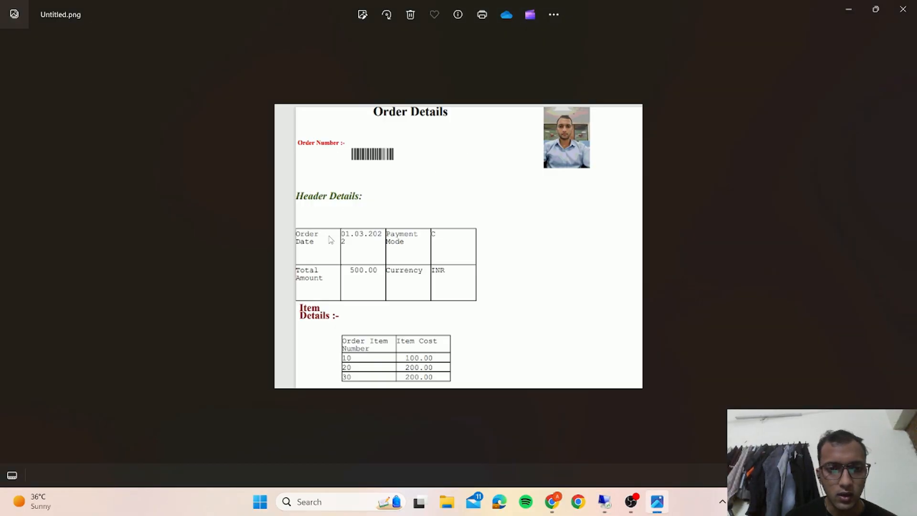
key("alt+Tab")
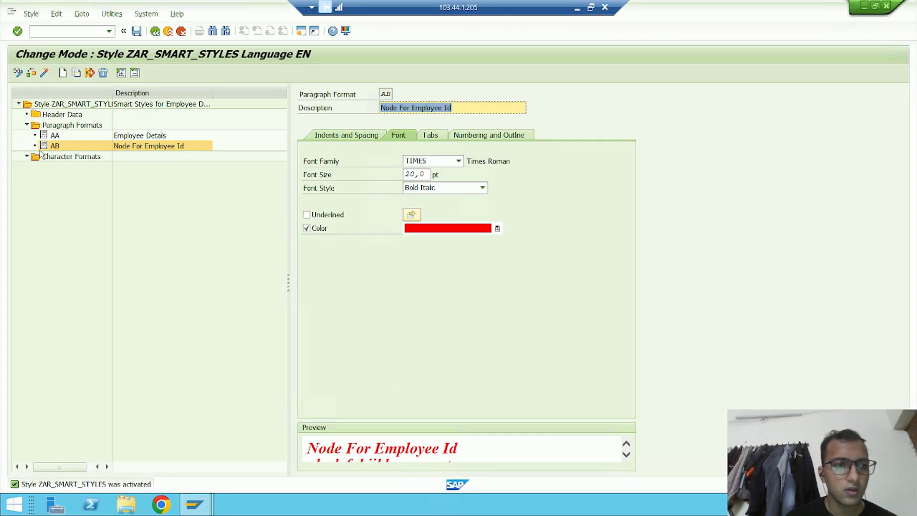
Create paragraph format AC in the style ZAR_SMART_STYLES with the description "Employee Heading".
right_click(48, 127)
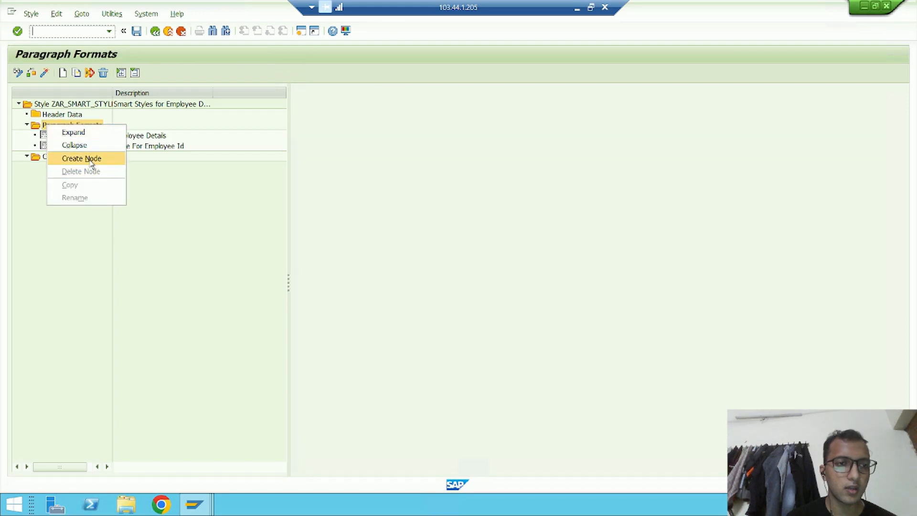
left_click(125, 158)
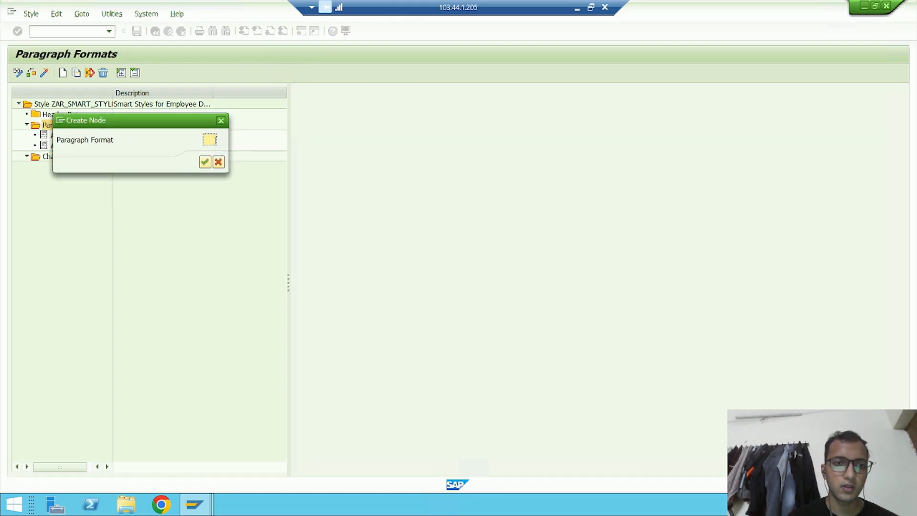
type("AC")
left_click(205, 162)
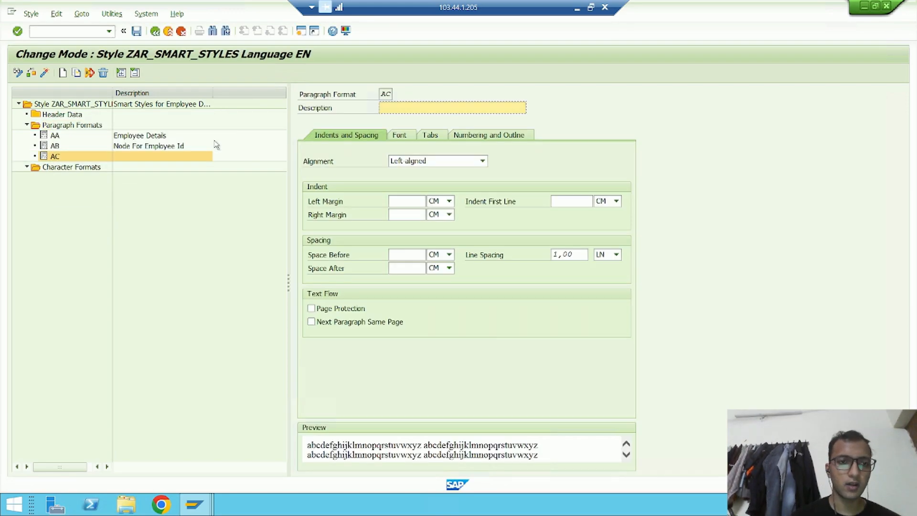
type("Employee Heading")
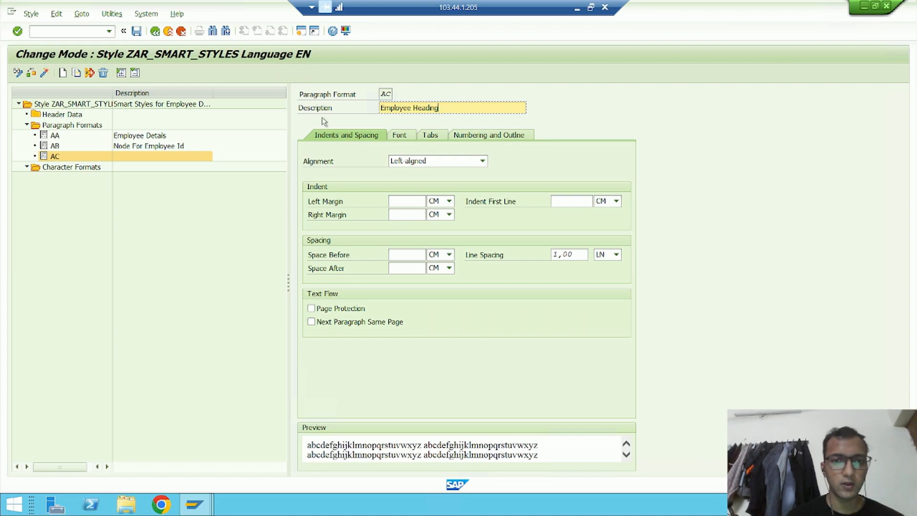
Set the font of paragraph format AC to TIMES, 20 pt, Bold Italic.
left_click(400, 135)
left_click(432, 162)
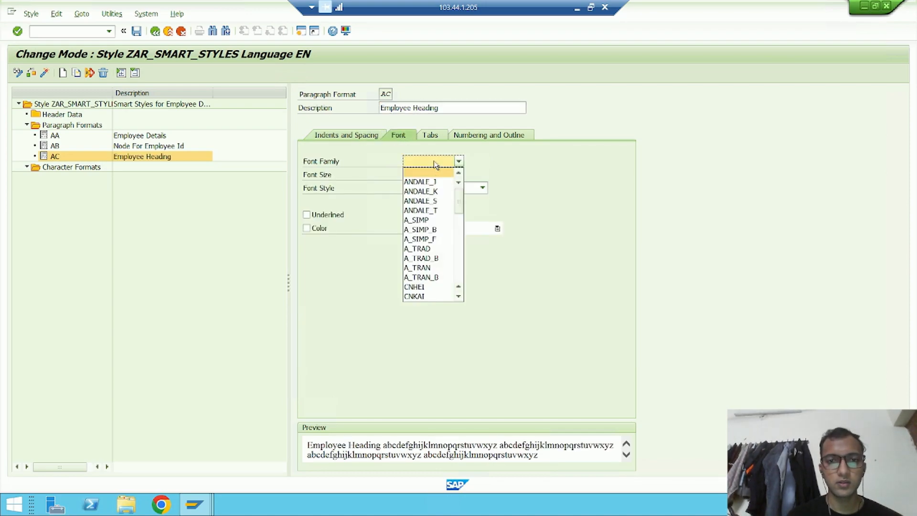
scroll(428, 277, "down", 5)
scroll(429, 277, "down", 3)
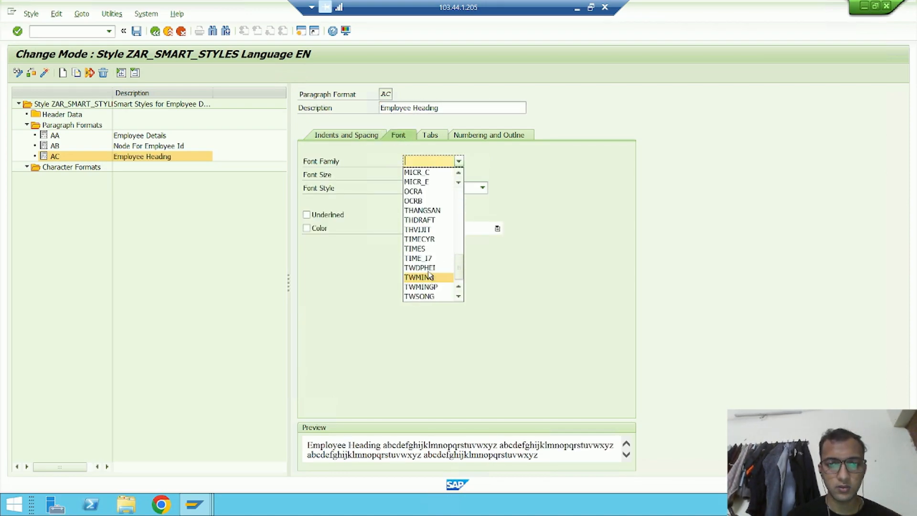
left_click(428, 248)
left_click(417, 175)
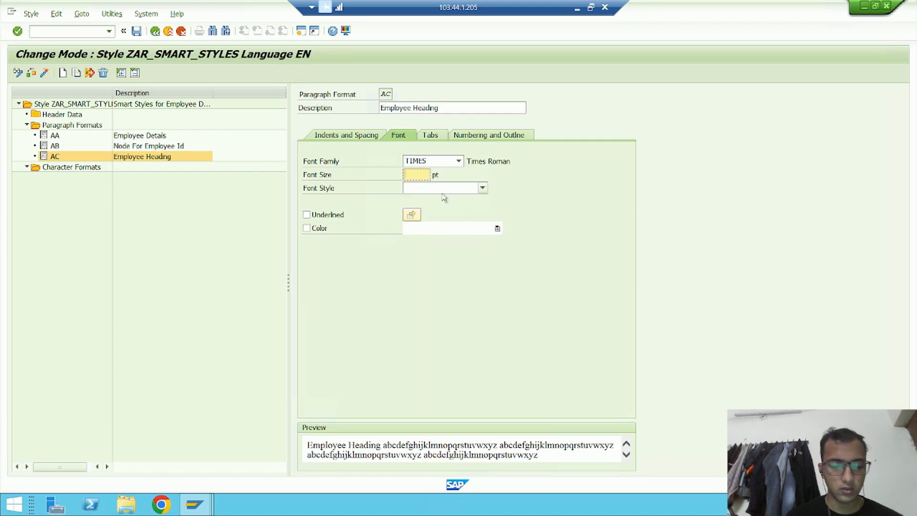
type("22")
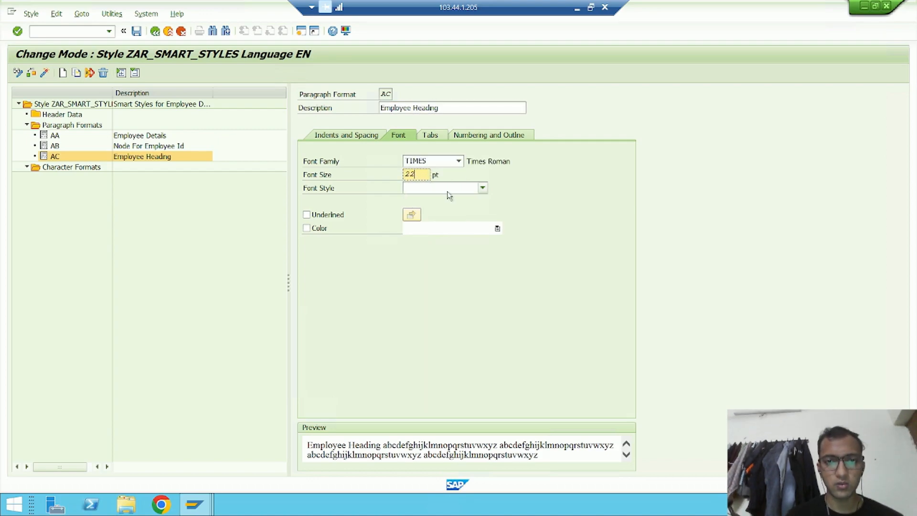
key("BackSpace")
type("0")
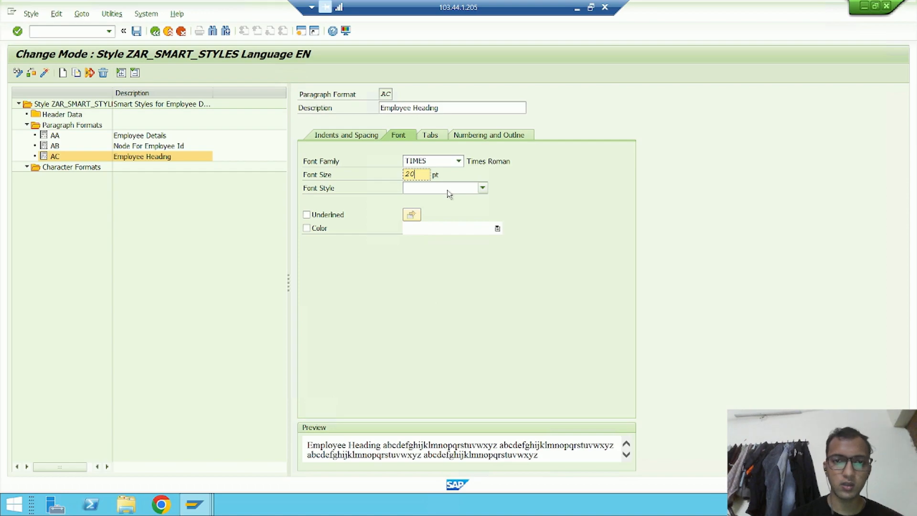
left_click(483, 187)
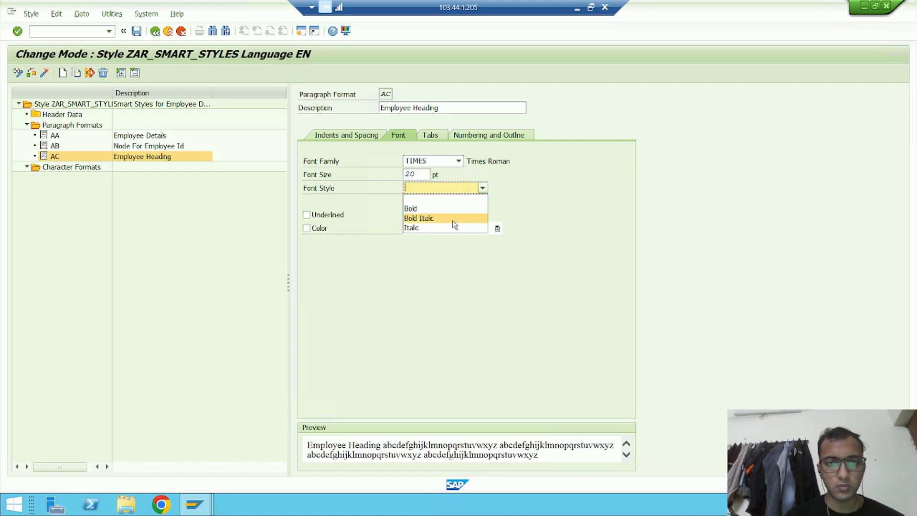
left_click(452, 219)
Set the font color of paragraph format AC to green and activate the style.
left_click(498, 229)
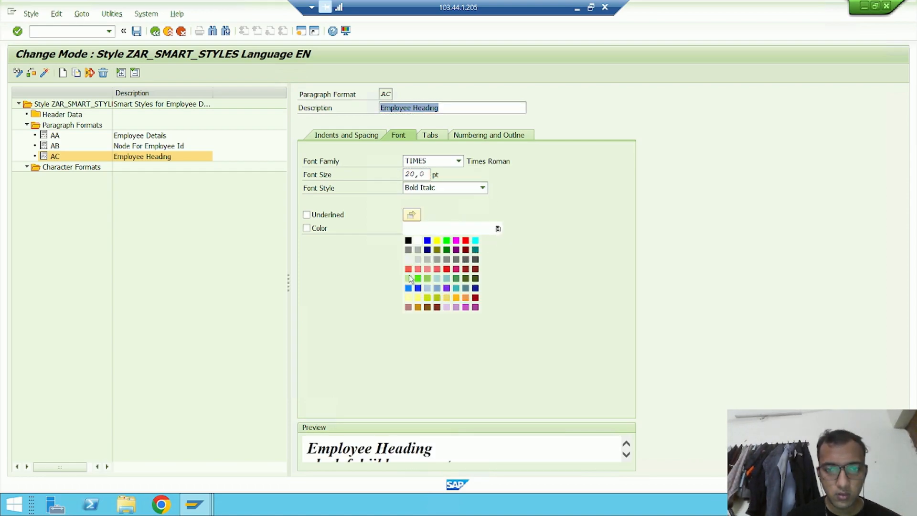
left_click(446, 241)
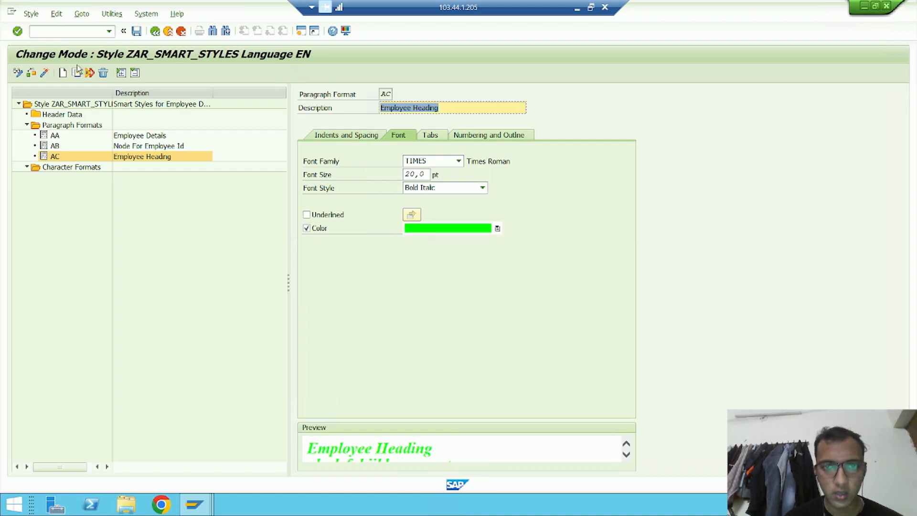
left_click(500, 230)
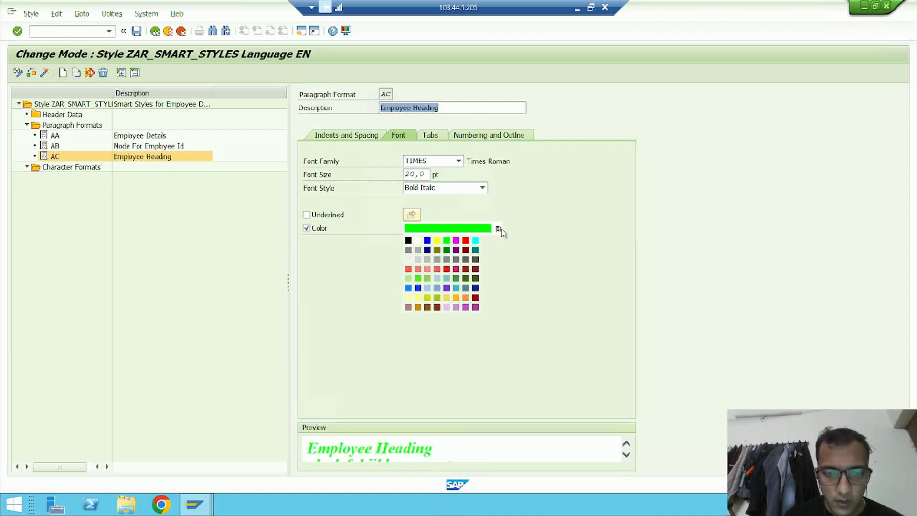
left_click(418, 278)
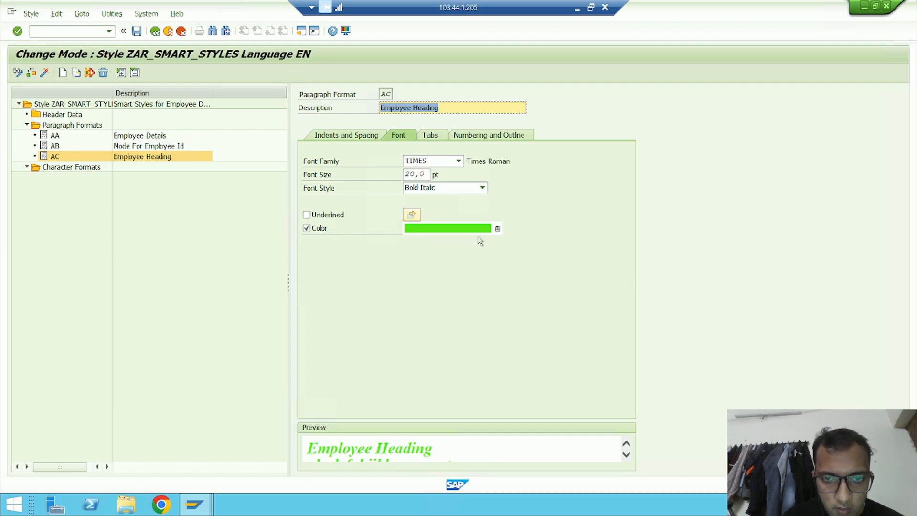
left_click(44, 74)
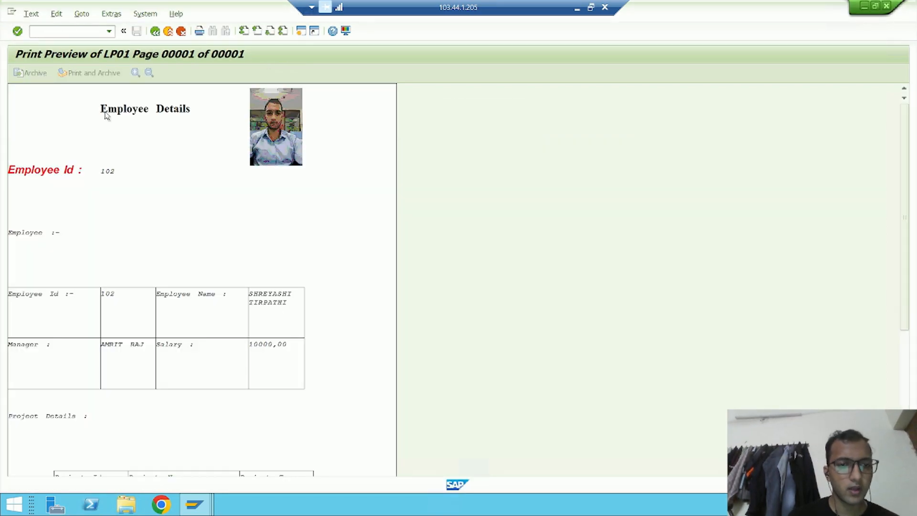
Leave the print preview and the function module test and return to the Form Builder.
left_click(157, 35)
left_click(157, 35)
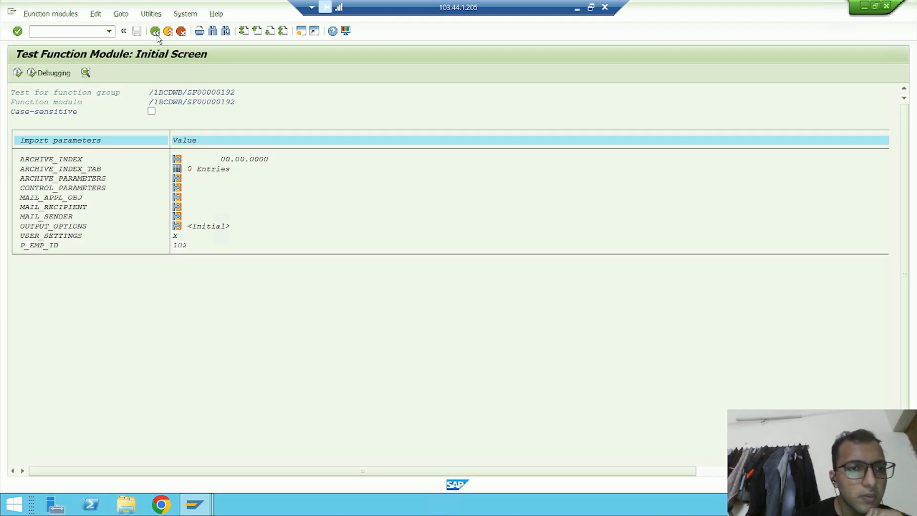
left_click(157, 35)
left_click(157, 36)
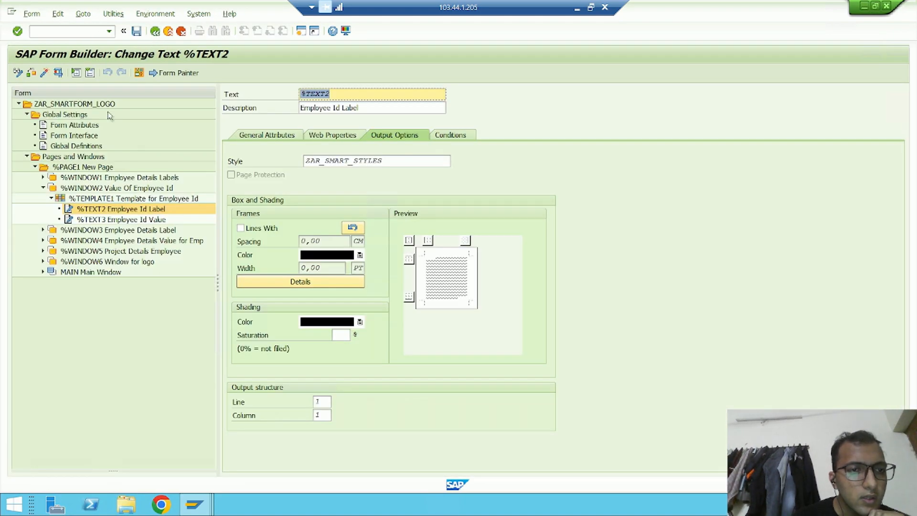
Assign the style ZAR_SMART_STYLES to text node %TEXT4 (Employee data Label) under %WINDOW3.
left_click(43, 188)
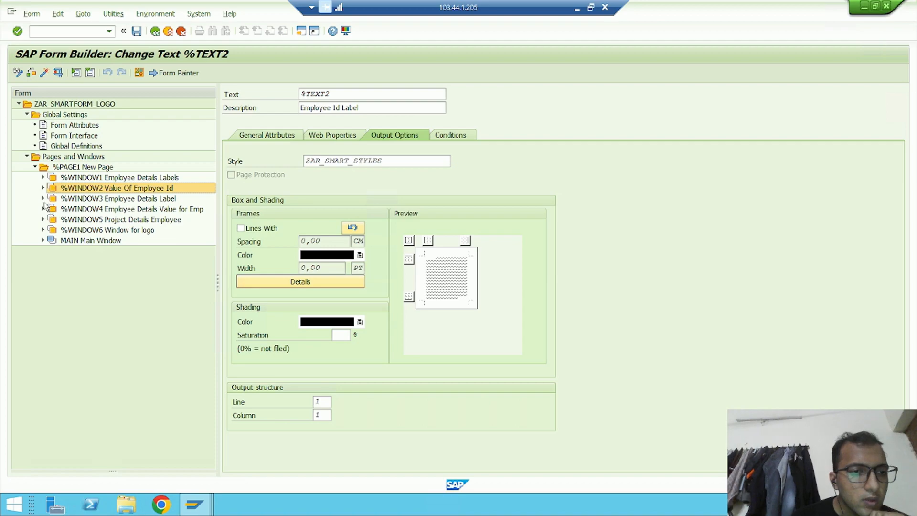
left_click(43, 198)
left_click(112, 209)
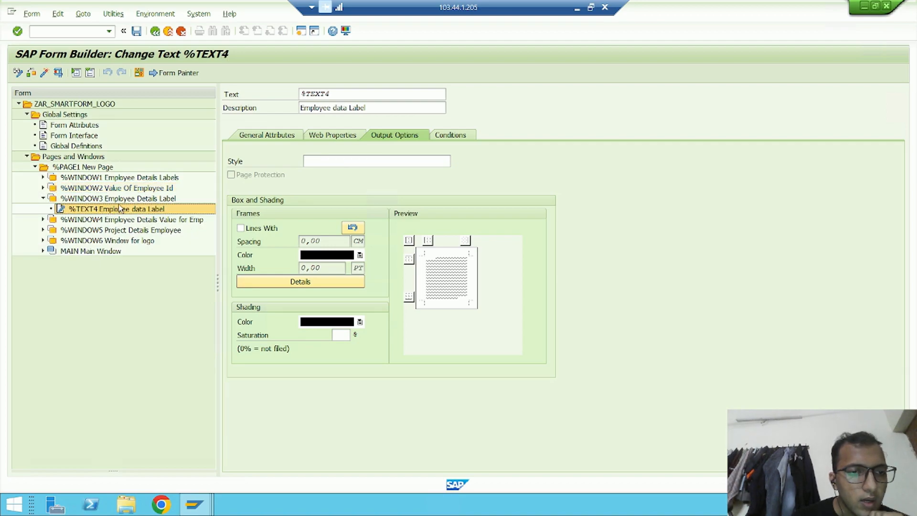
left_click(355, 158)
key("Down")
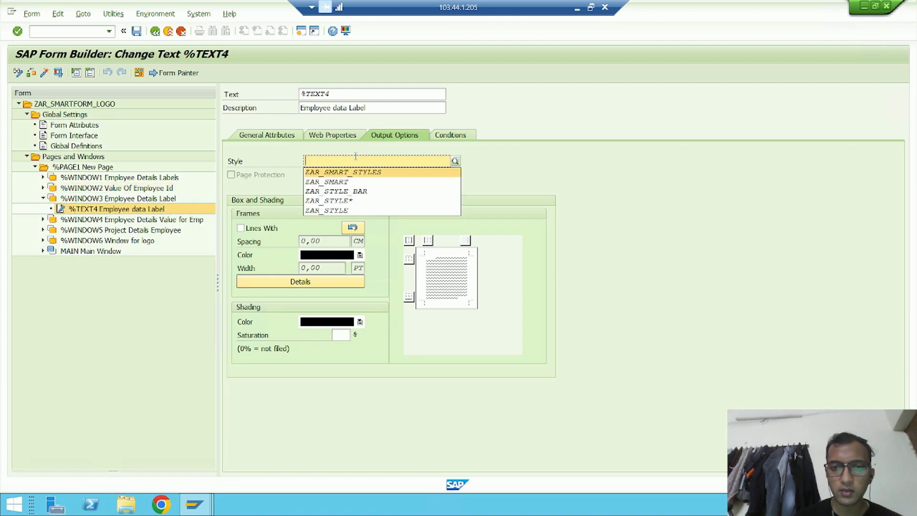
key("Return")
Open the %TEXT4 text in the full-screen text editor, dismissing the Office activation wizard, and change to the line editor.
left_click(244, 139)
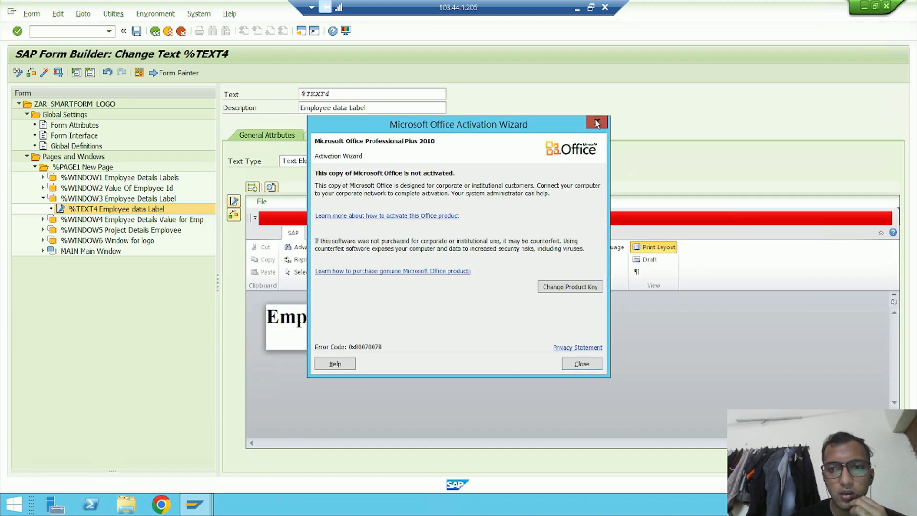
left_click(597, 123)
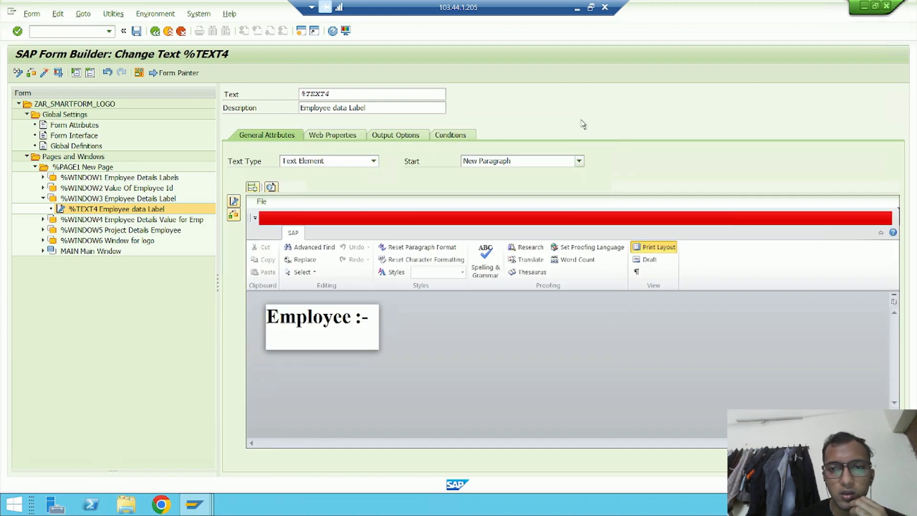
left_click(234, 202)
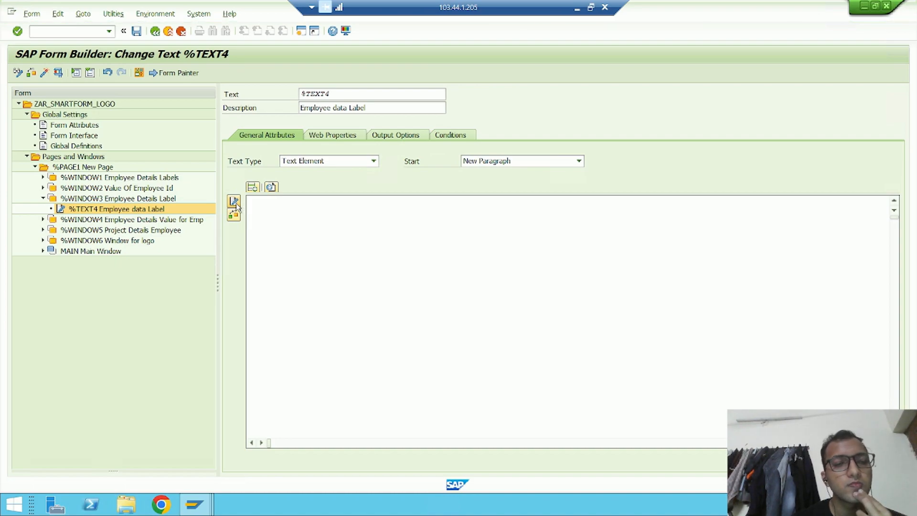
left_click(235, 202)
left_click(597, 121)
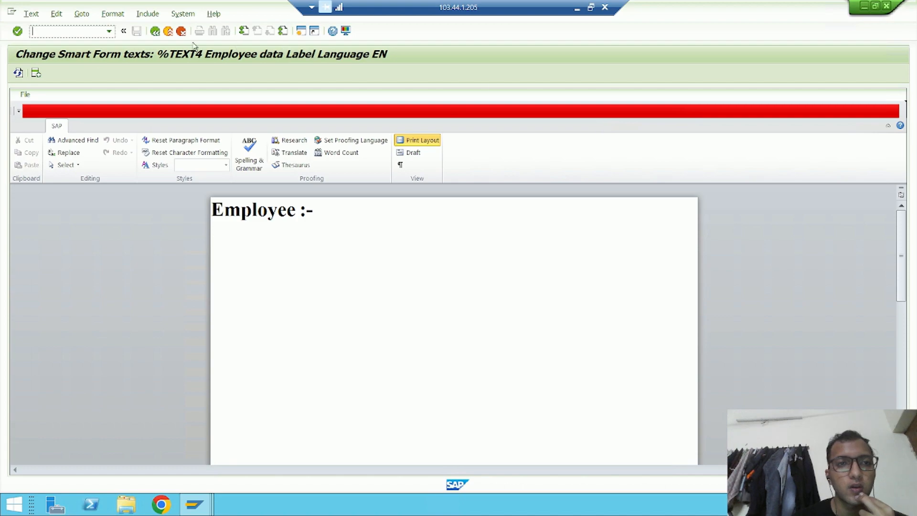
left_click(85, 15)
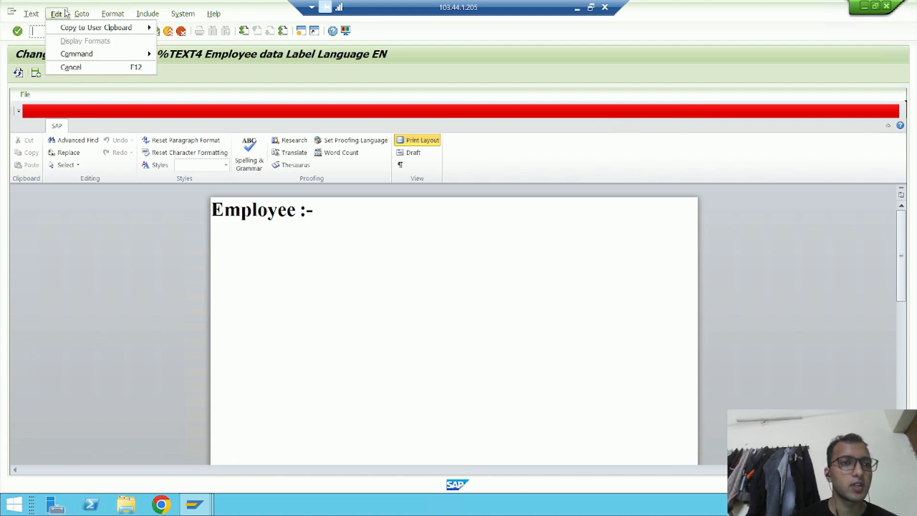
left_click(85, 41)
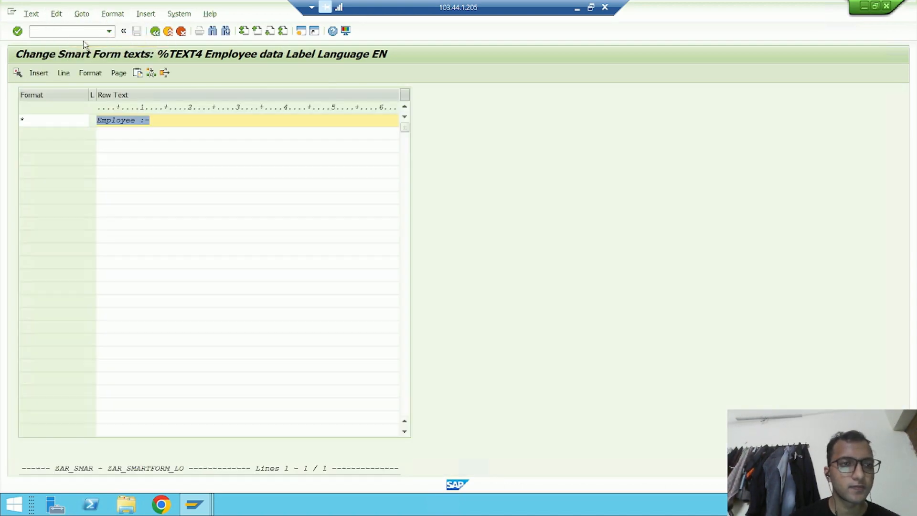
Assign paragraph format AC to the "Employee :-" line and leave the line editor.
left_click(71, 127)
key("BackSpace")
type("AC")
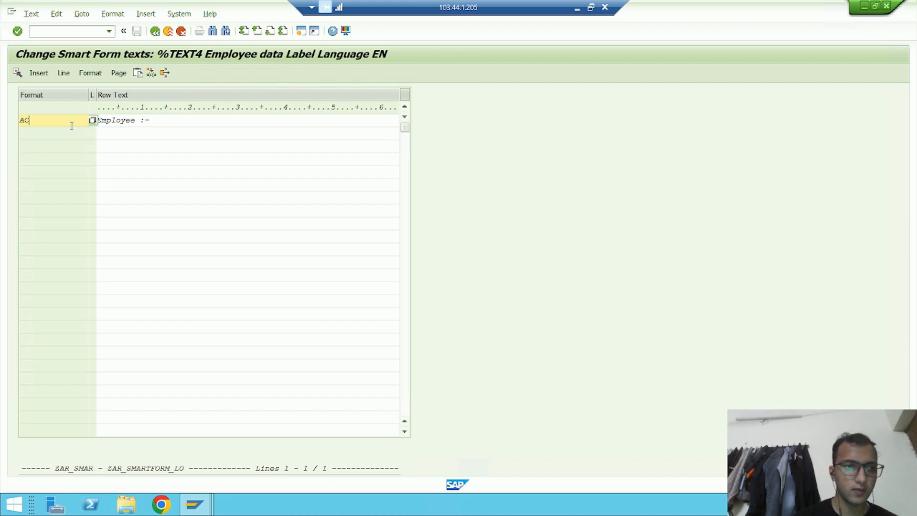
left_click(153, 32)
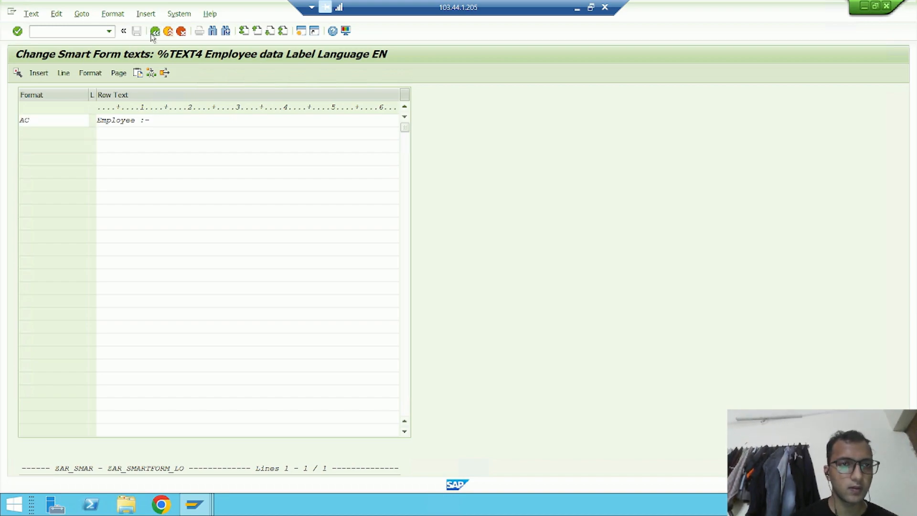
Create paragraph format AD with the description "Project Details" in the smart style ZAR_SMART_STYLES.
left_click(154, 33)
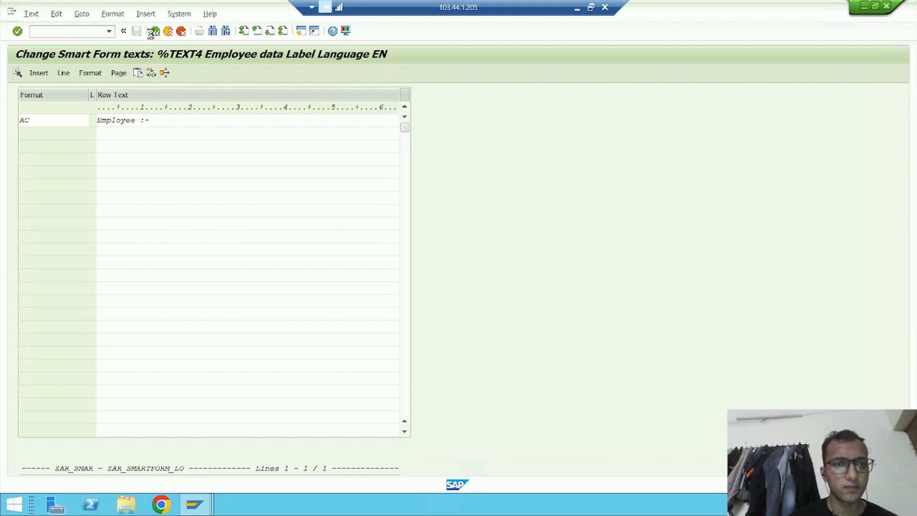
right_click(51, 128)
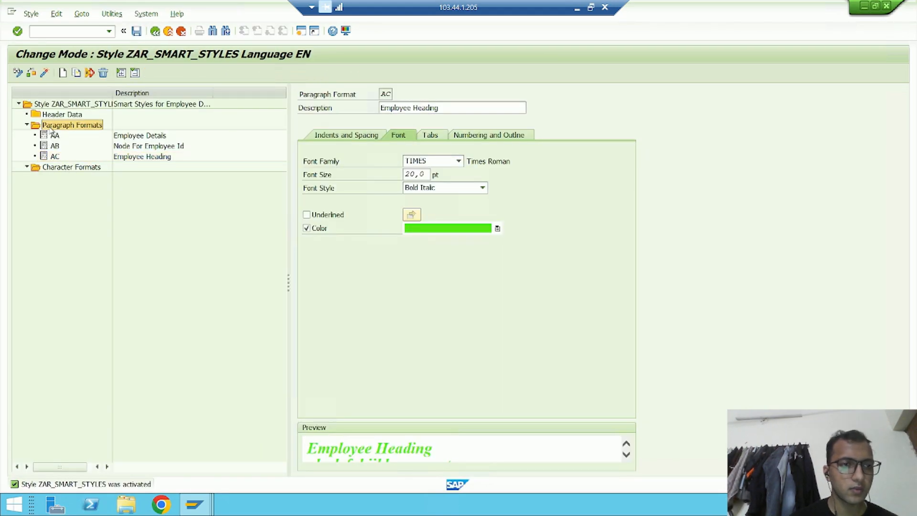
left_click(81, 160)
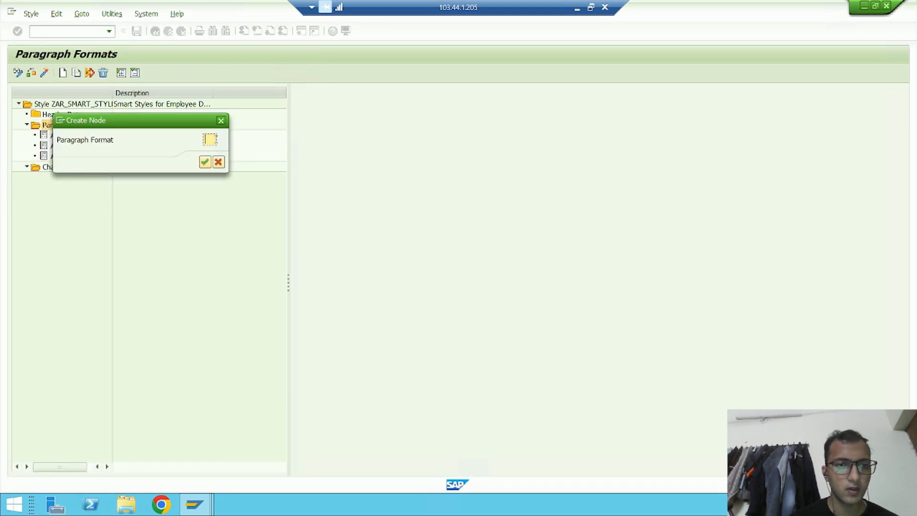
type("AD")
key("Return")
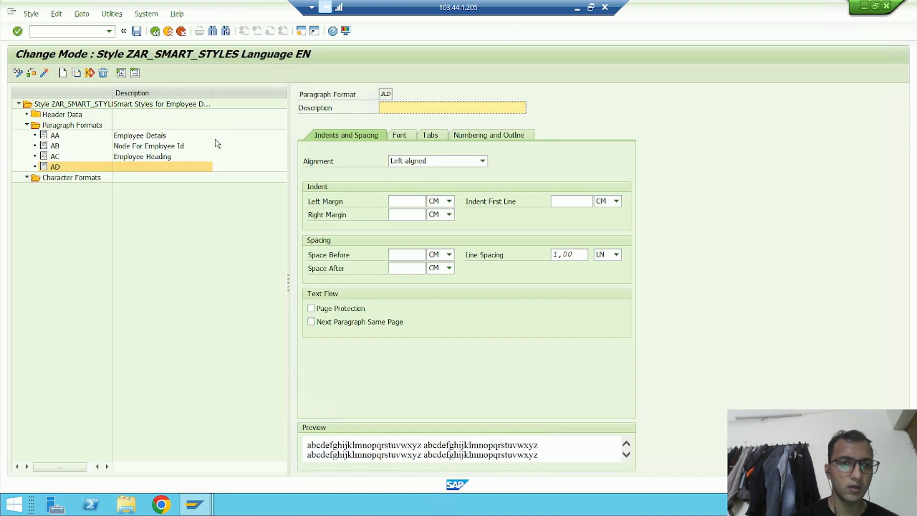
type("PRoject")
key("Down")
key("Return")
Set the font of paragraph format AD to TIMES, 20 pt, Bold Italic.
left_click(404, 138)
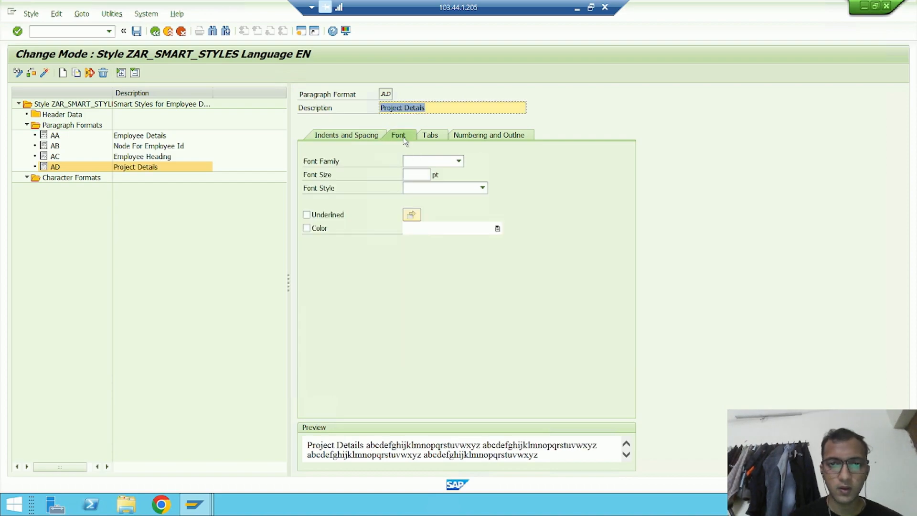
left_click(448, 160)
scroll(430, 258, "down", 8)
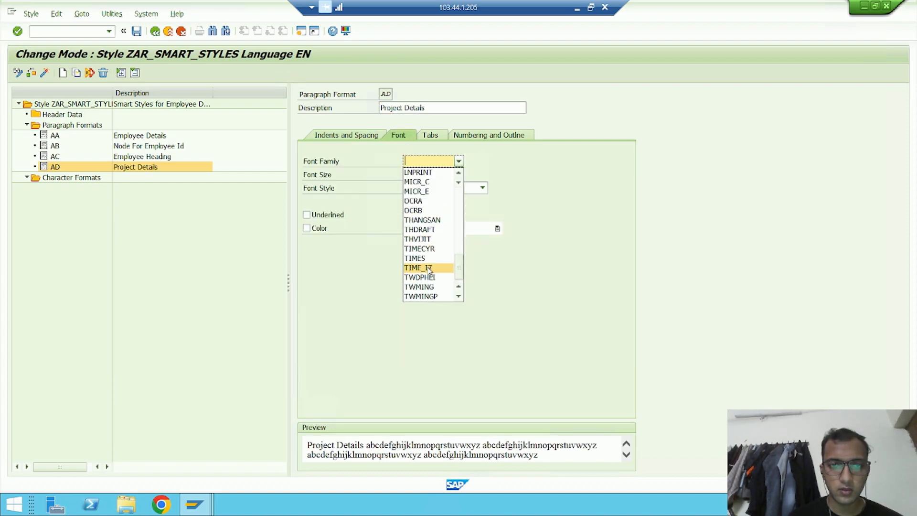
left_click(421, 249)
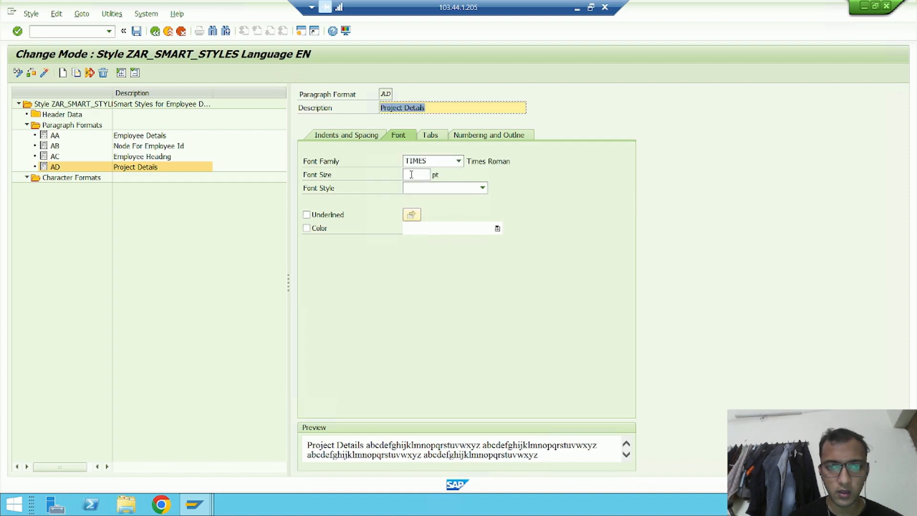
left_click(411, 175)
type("20")
left_click(442, 190)
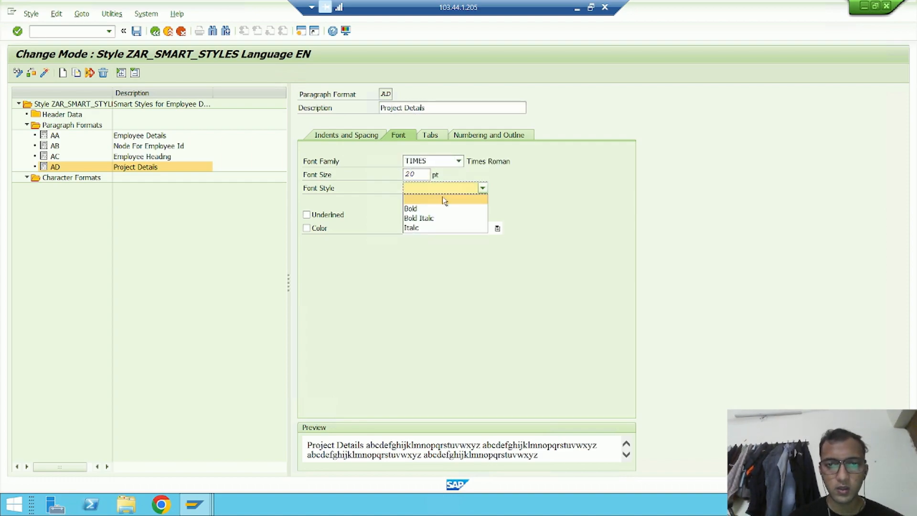
left_click(438, 220)
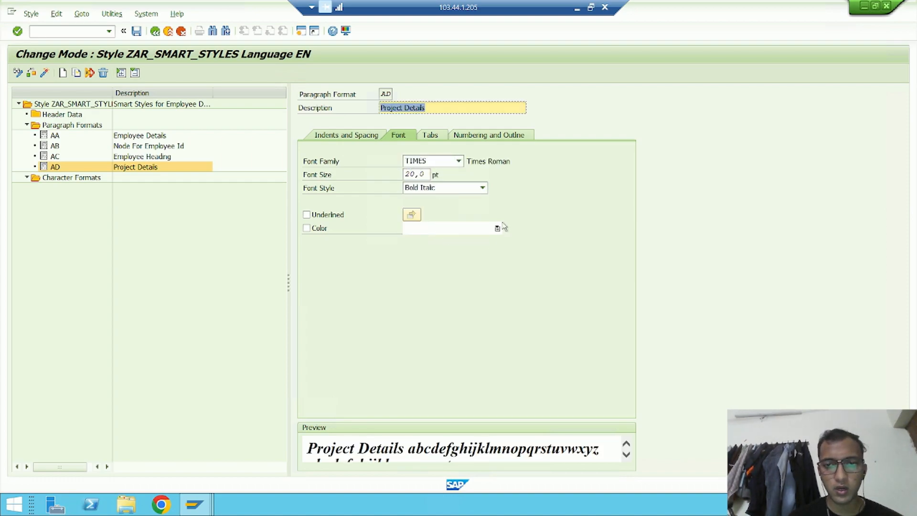
Give paragraph format AD a dark red font color and activate the style.
left_click(498, 228)
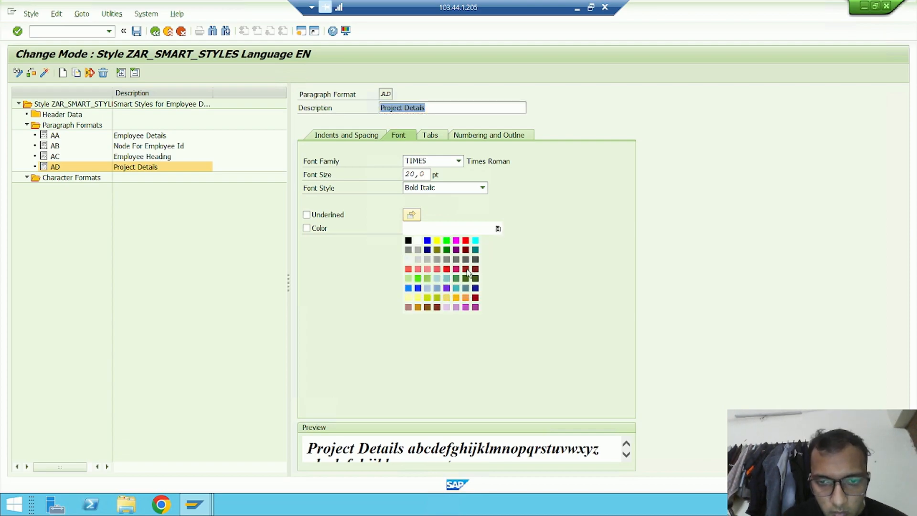
left_click(467, 269)
left_click(44, 74)
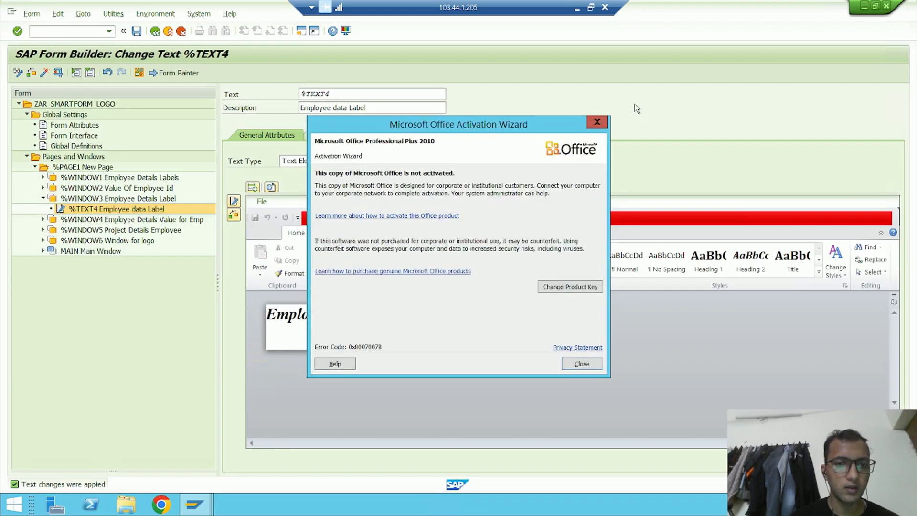
Return to the form and open text node %TEXT13 (Project Details Label) under %WINDOW5, dismissing the Office activation wizard.
left_click(597, 122)
left_click(43, 199)
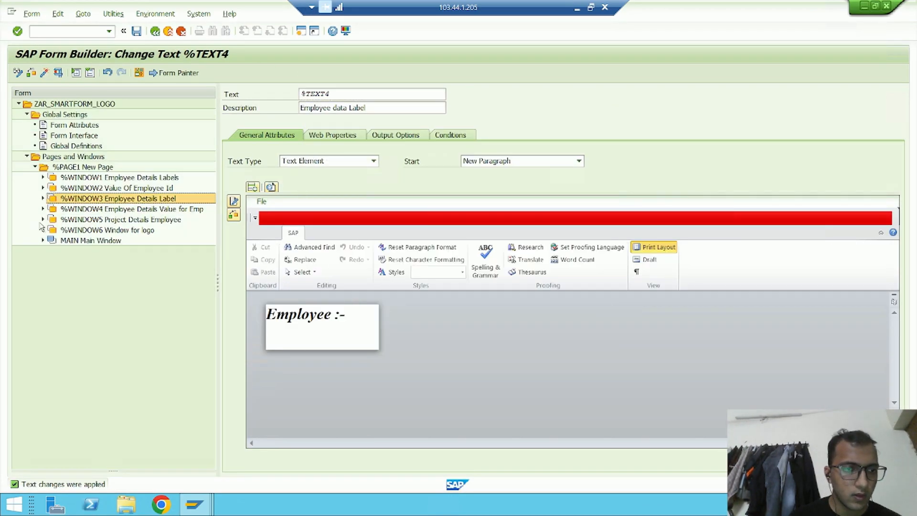
left_click(43, 219)
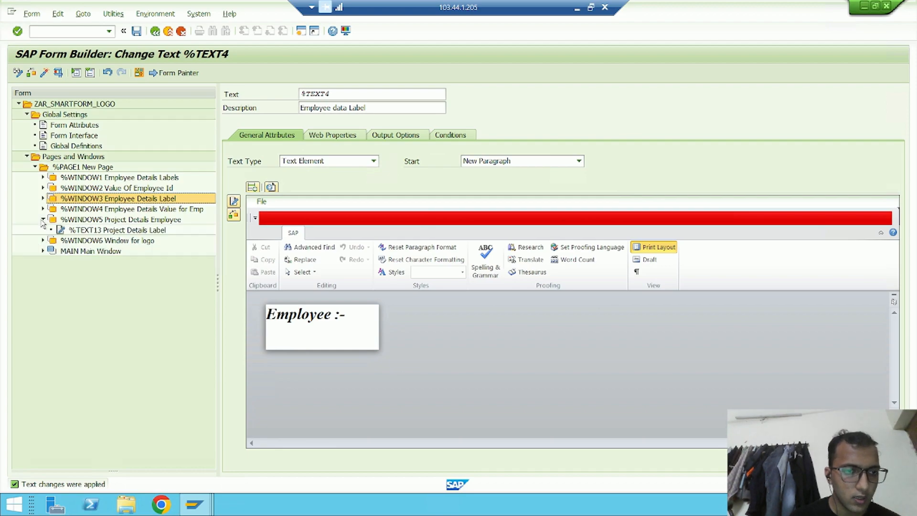
left_click(98, 230)
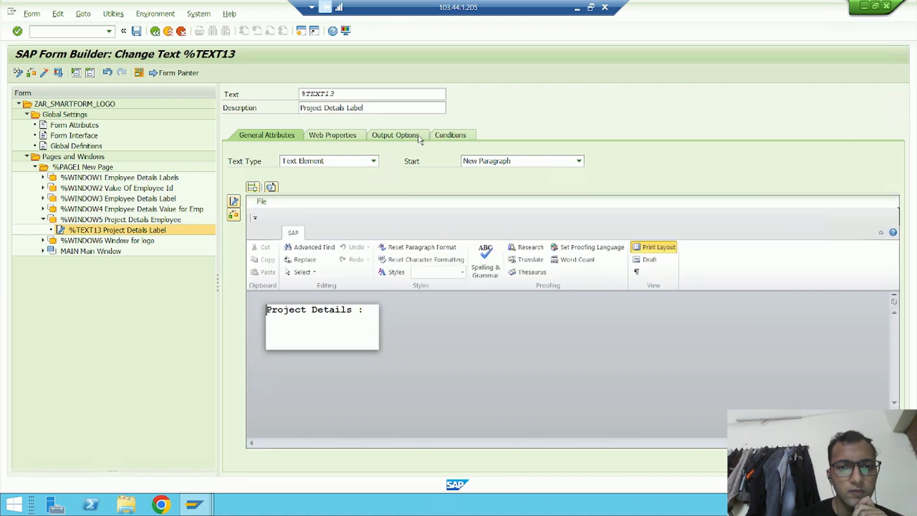
left_click(598, 121)
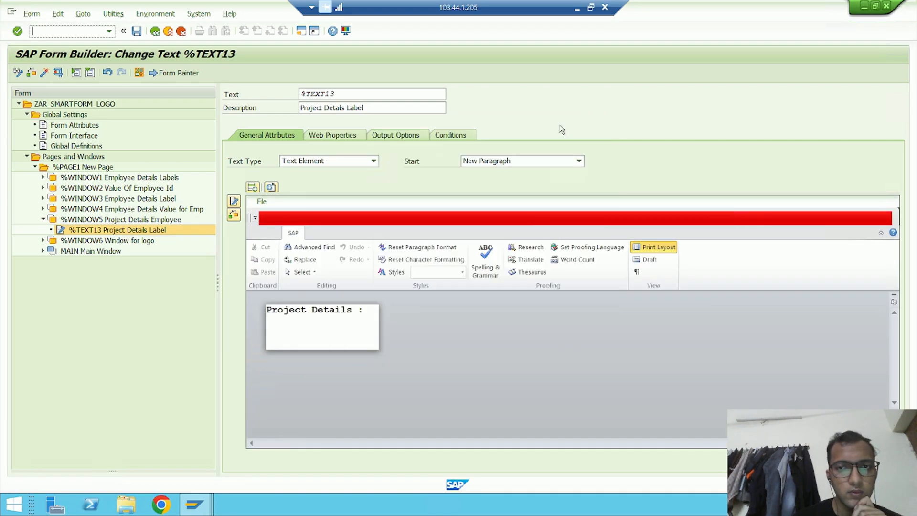
Open the %TEXT13 text in the full-screen text editor and change to the line editor.
left_click(235, 201)
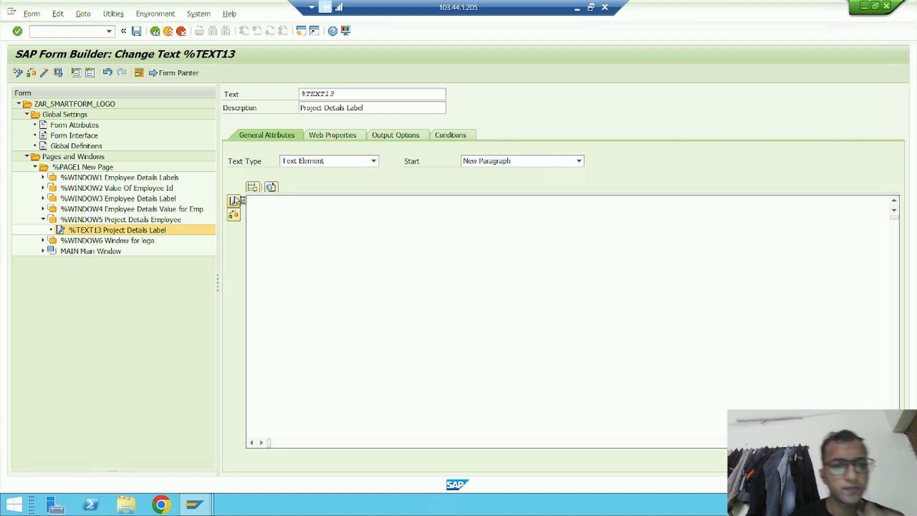
left_click(234, 201)
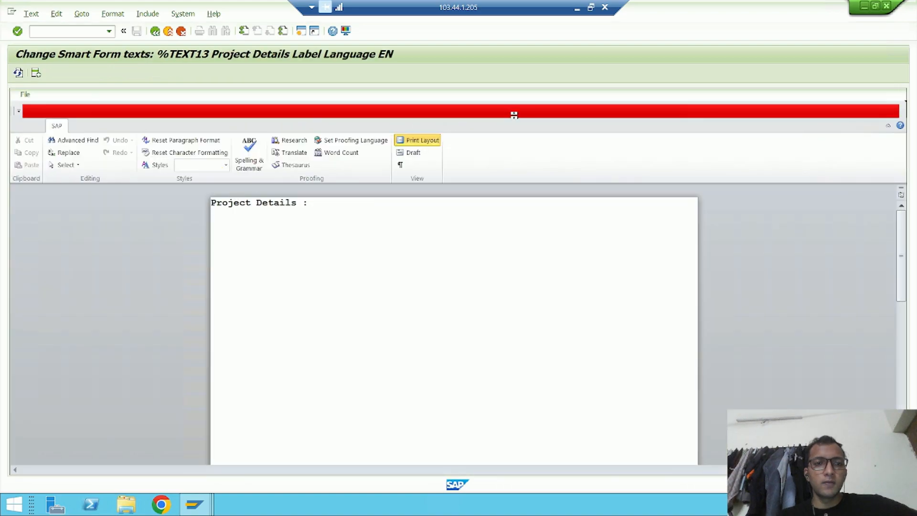
left_click(597, 122)
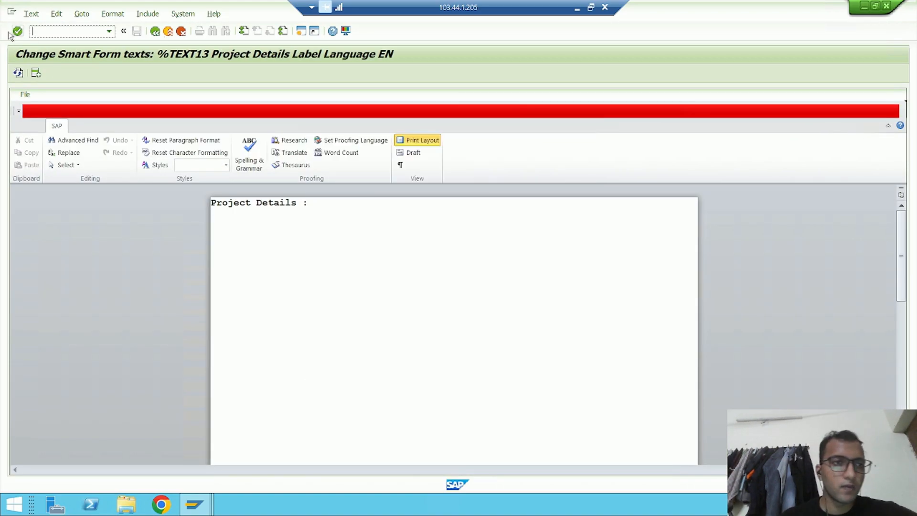
left_click(81, 14)
left_click(99, 44)
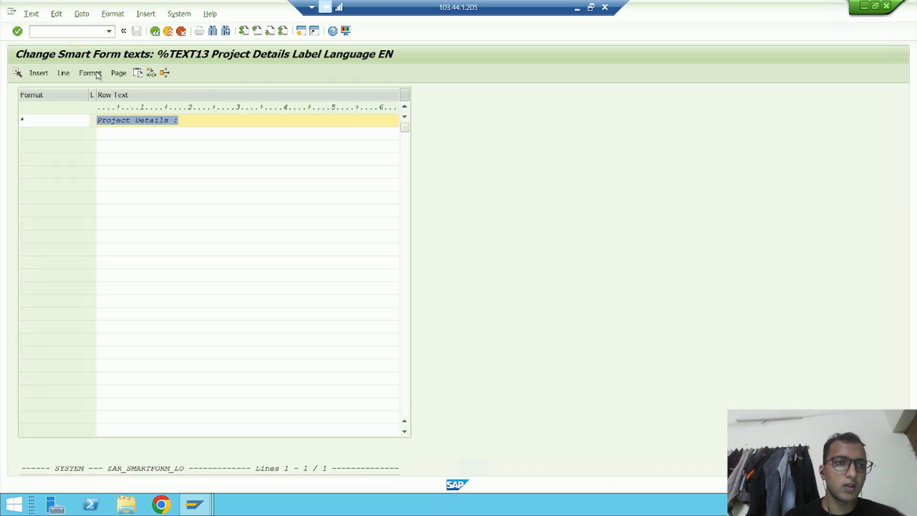
Assign paragraph format AD to the "Project Details :" line and leave the line editor.
left_click(68, 119)
key("BackSpace")
left_click(26, 179)
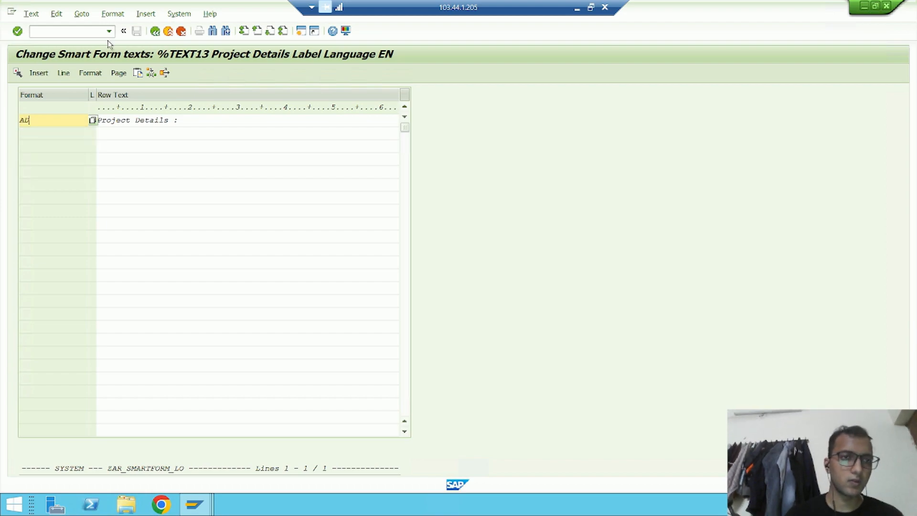
left_click(156, 32)
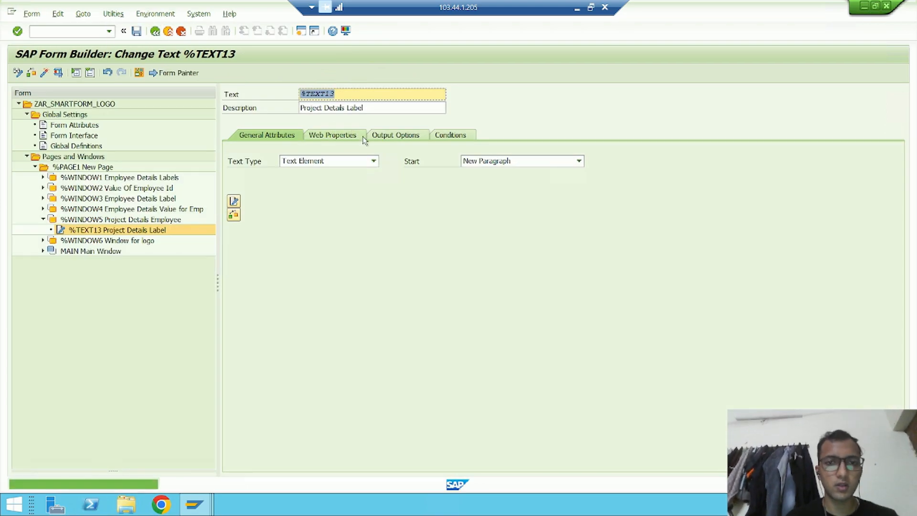
Assign the style ZAR_SMART_STYLES to text node %TEXT13 and activate the form ZAR_SMARTFORM_LOGO.
left_click(381, 136)
left_click(369, 161)
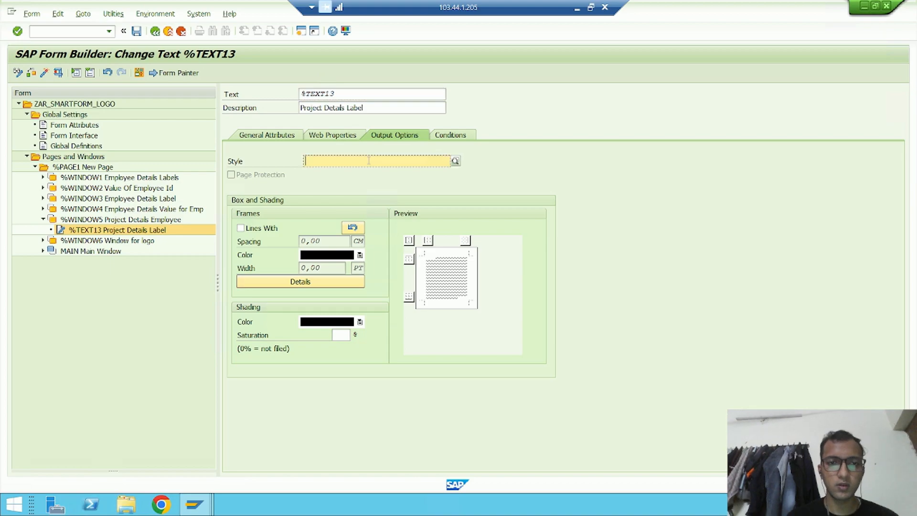
key("BackSpace")
key("Down")
key("Return")
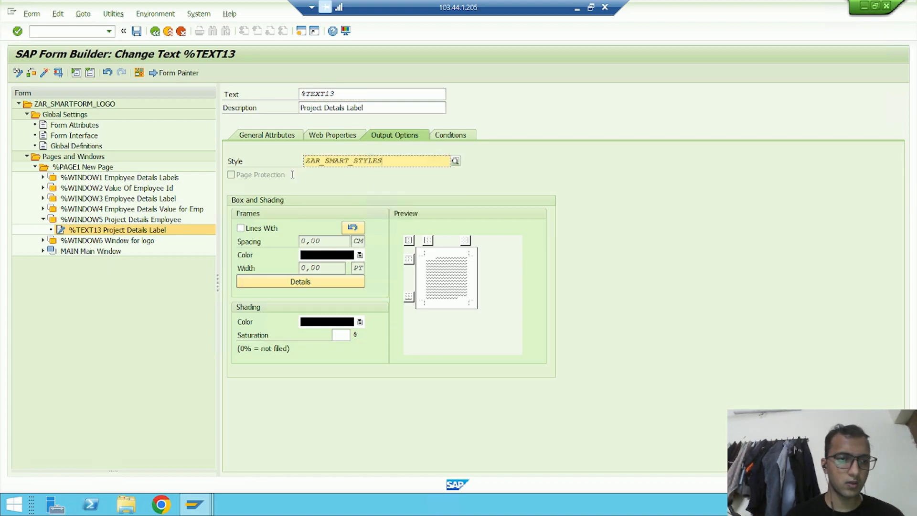
left_click(46, 73)
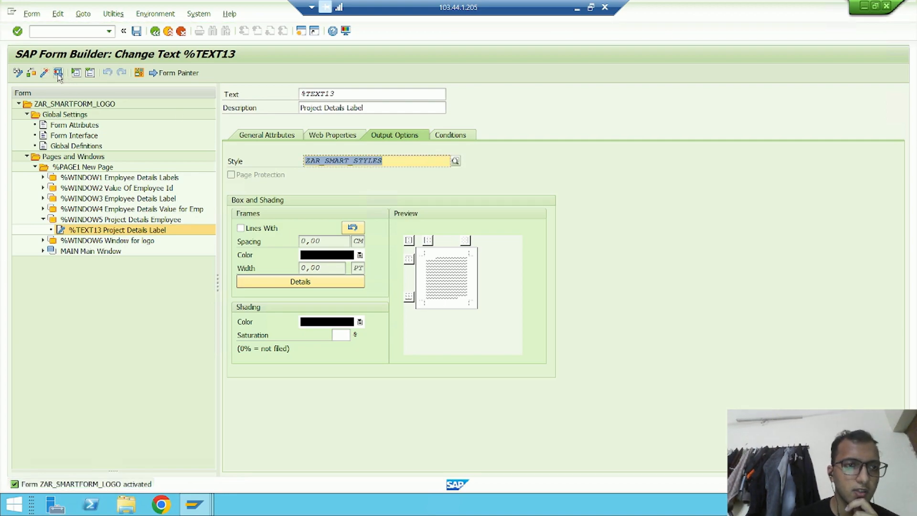
Test the form's function module with an employee ID for P_EMP_ID and open the print preview on output device LP01.
left_click(58, 74)
left_click(58, 74)
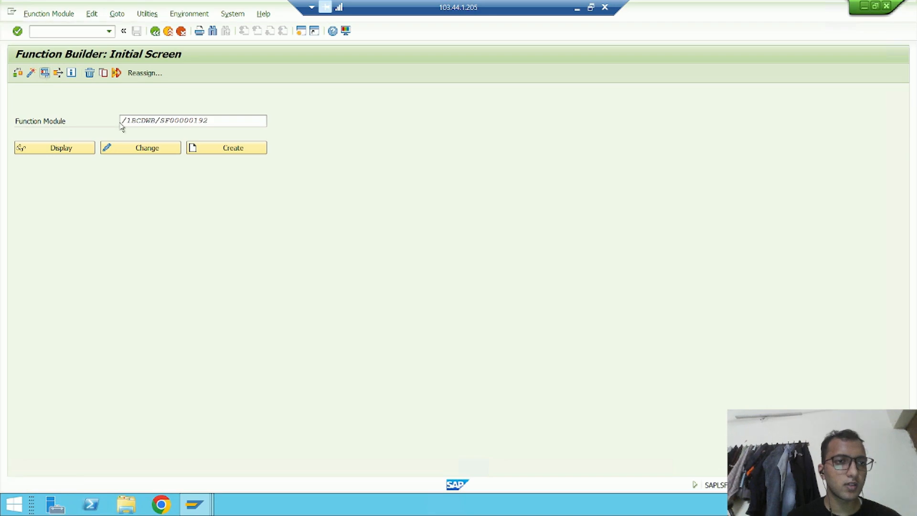
left_click(178, 247)
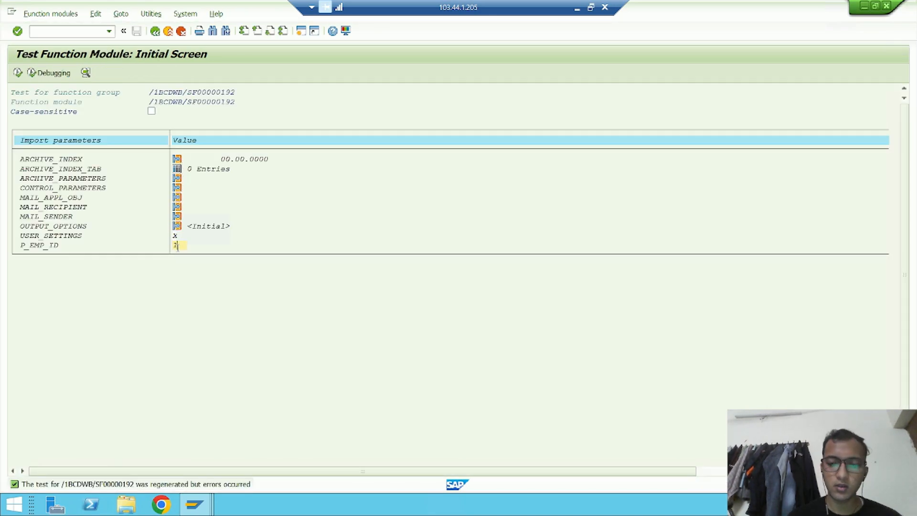
left_click(17, 73)
type("LP01")
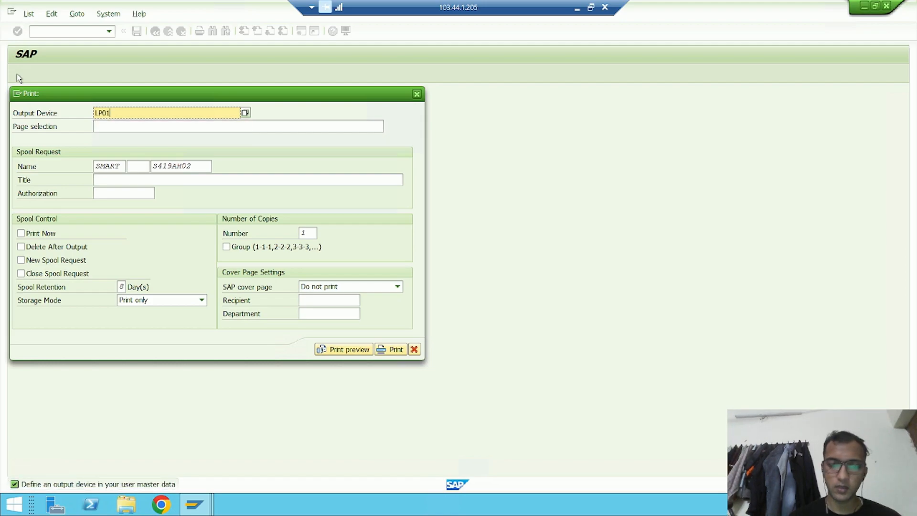
left_click(343, 349)
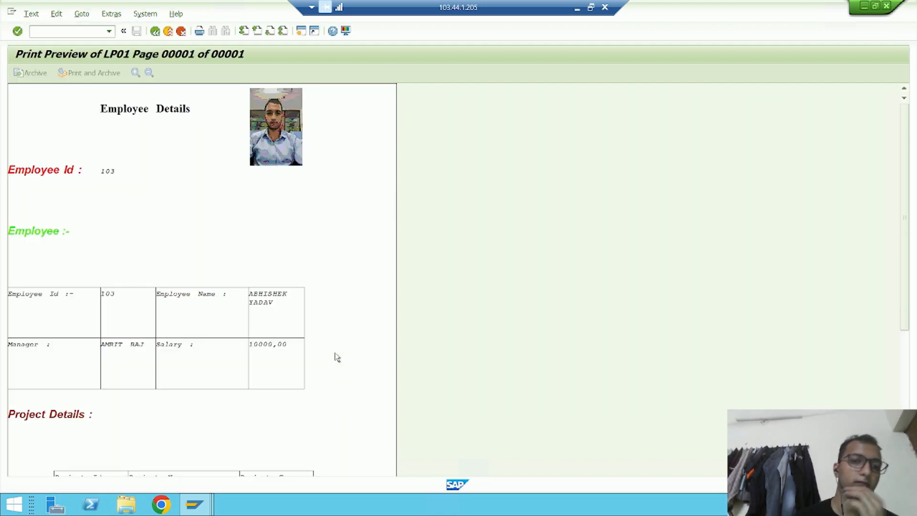
Compare the label formatting in the print preview with the reference image Untitled.png, and return to the style ZAR_SMART_STYLES.
scroll(321, 320, "down", 5)
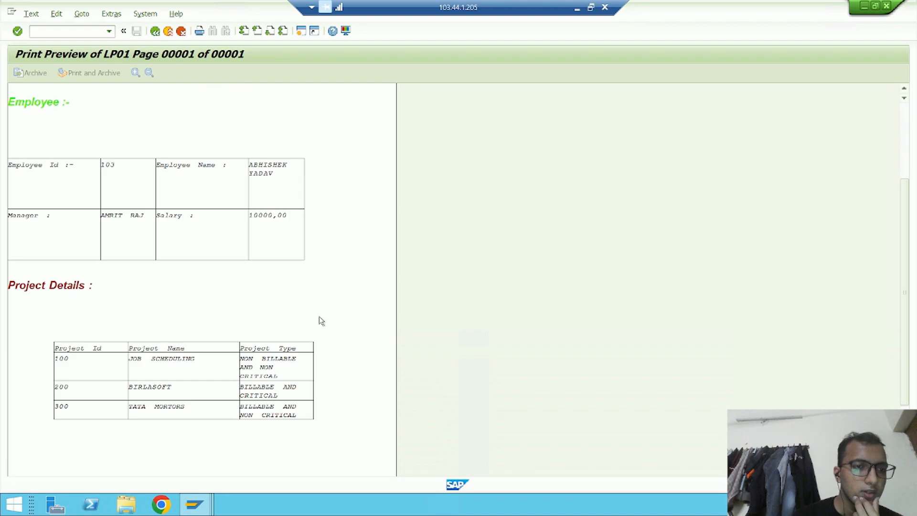
left_click(591, 7)
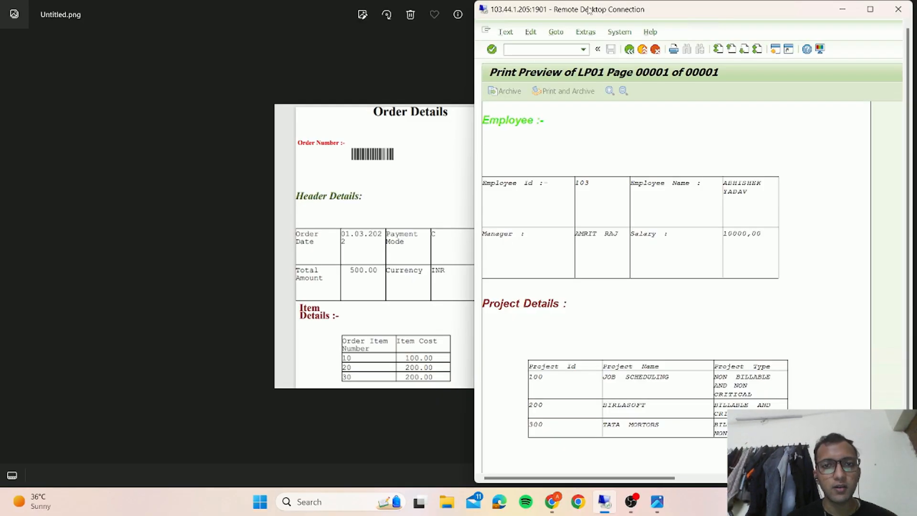
scroll(669, 284, "up", 5)
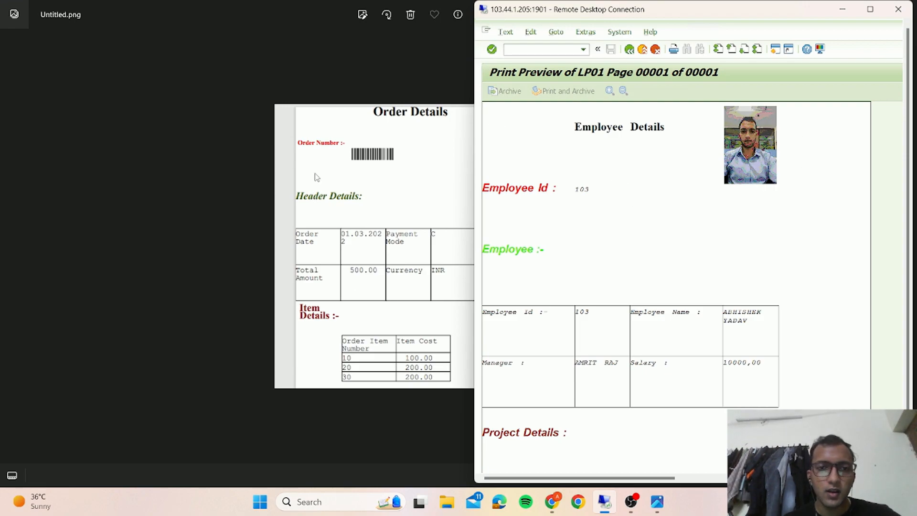
scroll(537, 228, "down", 5)
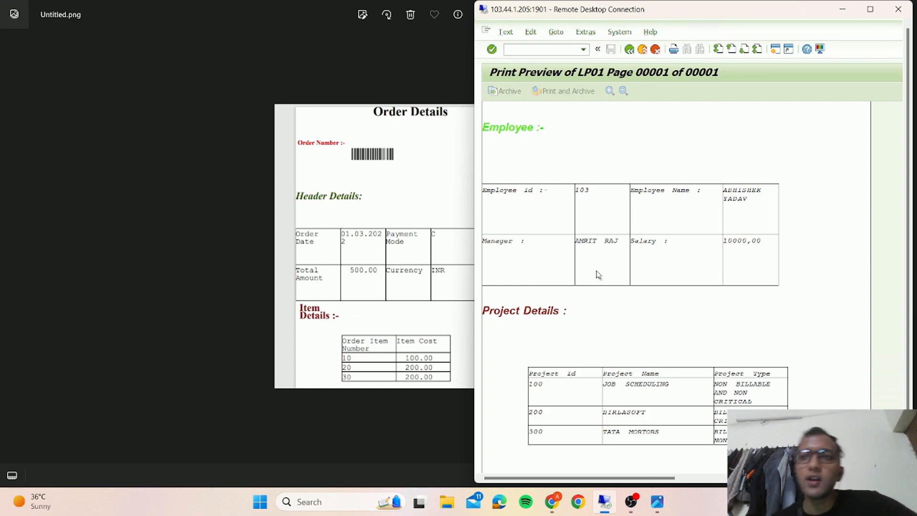
left_click(870, 10)
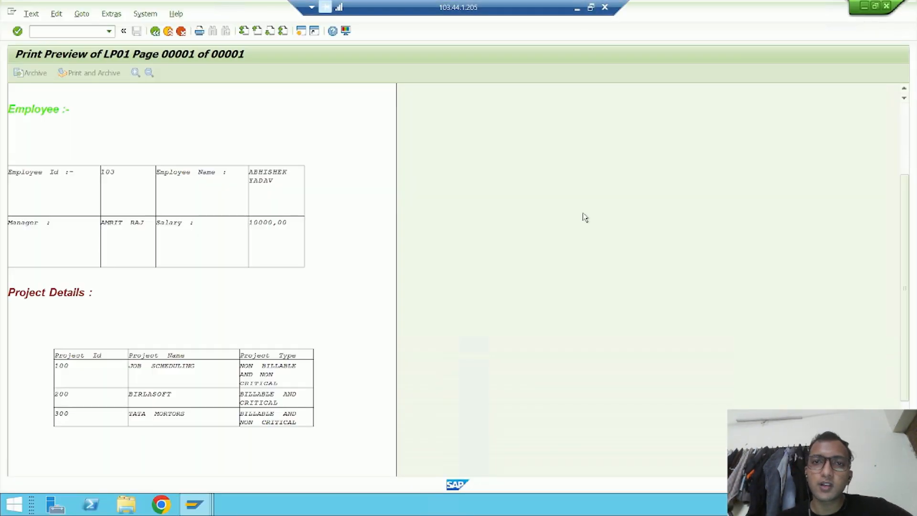
scroll(583, 215, "up", 5)
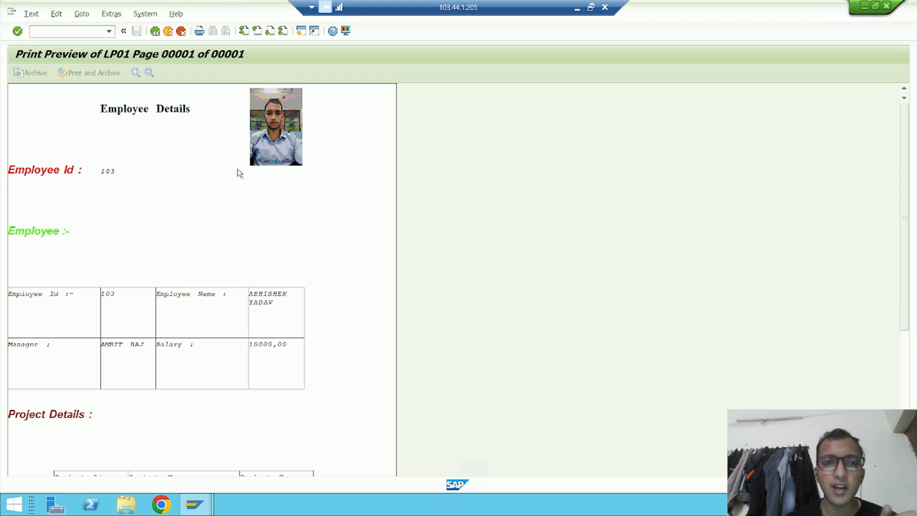
key("alt+Tab")
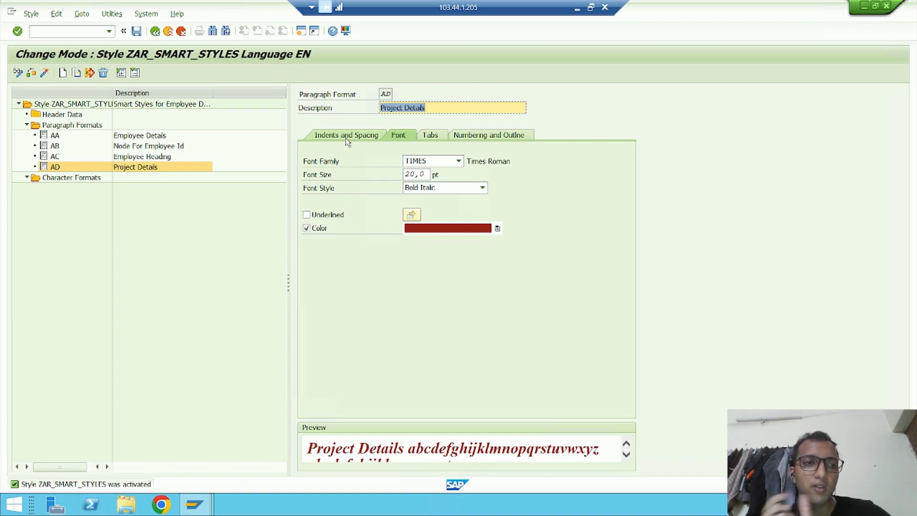
Switch to the Notion notes, open the page "Creation Of Bar Code in Smartforms" and find the transaction code for bar codes.
left_click(577, 7)
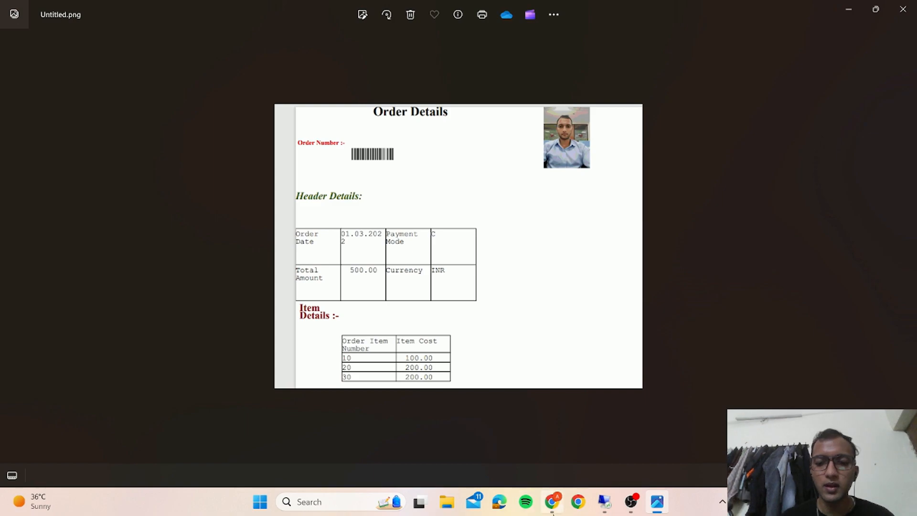
left_click(552, 502)
scroll(580, 403, "down", 20)
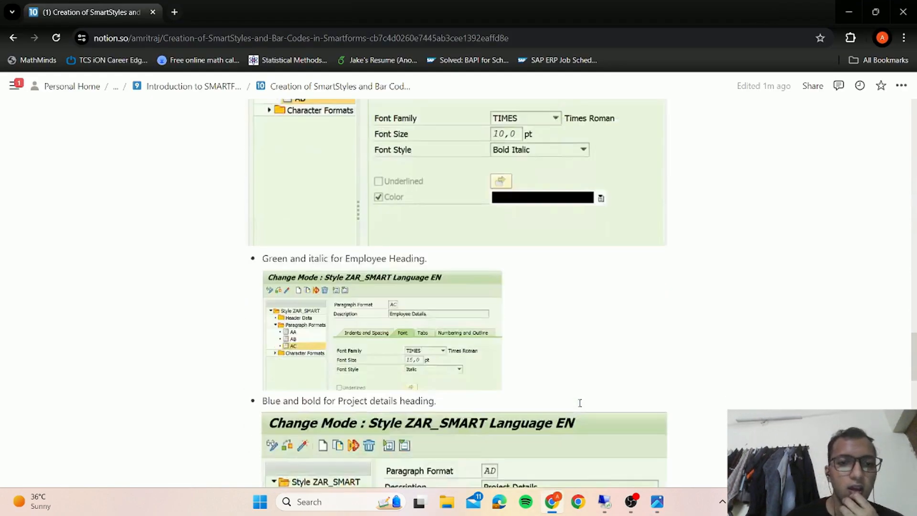
left_click(14, 38)
scroll(391, 335, "down", 1)
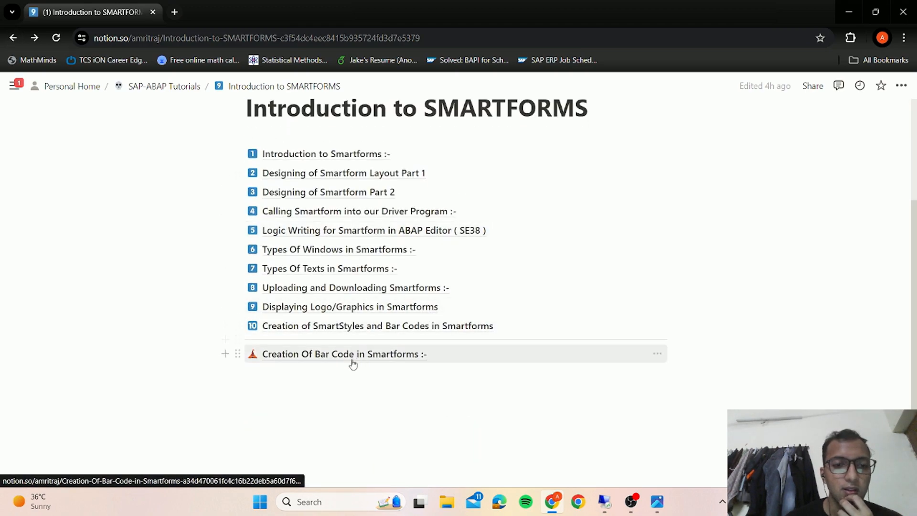
left_click(352, 358)
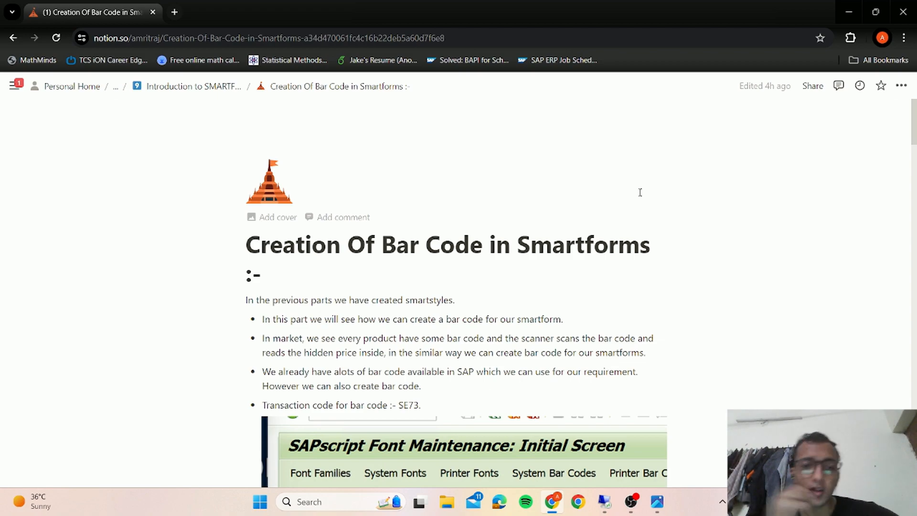
scroll(683, 246, "down", 5)
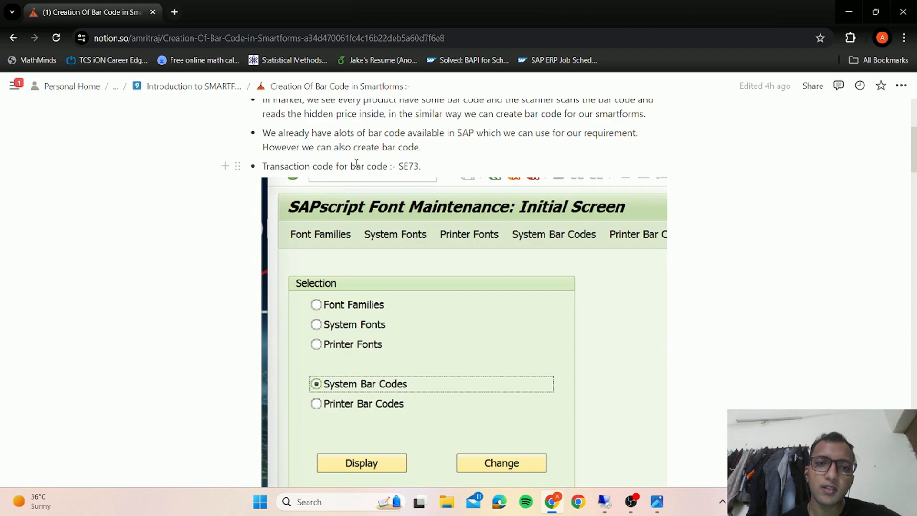
left_click_drag(396, 166, 453, 167)
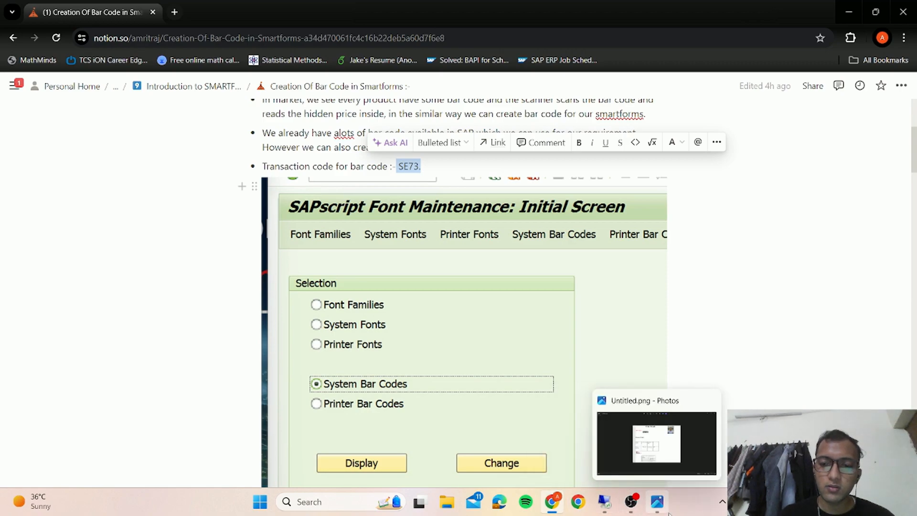
Compare the bar code area of the reference image Untitled.png with the form's print preview in SAP, and leave the preview.
left_click(657, 502)
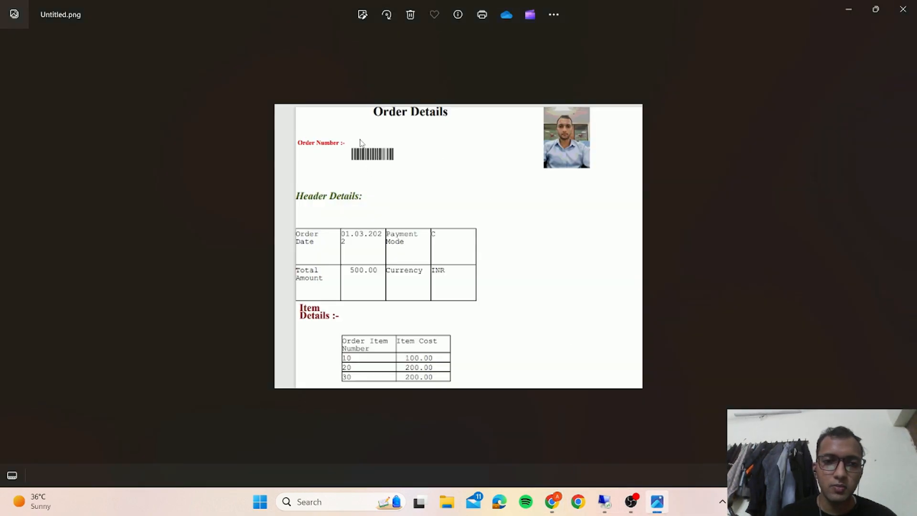
left_click(605, 502)
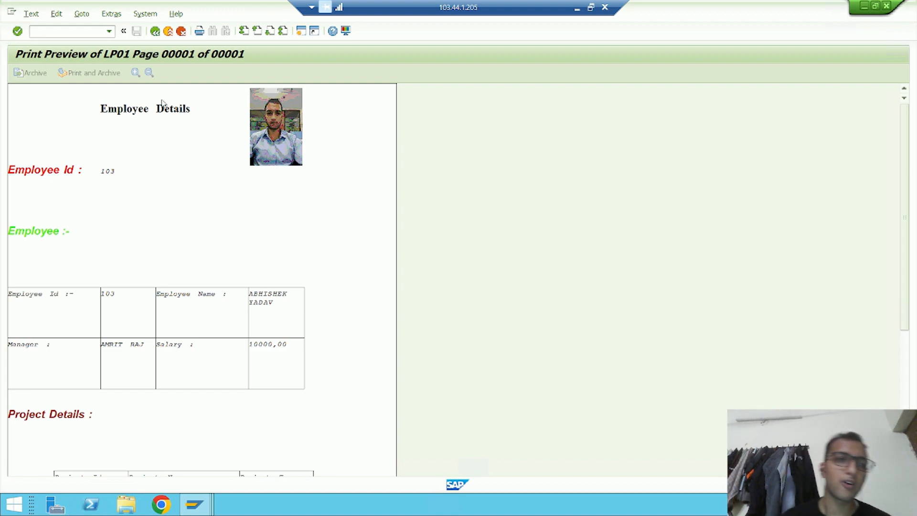
left_click(151, 33)
left_click(151, 34)
left_click(152, 35)
left_click(152, 33)
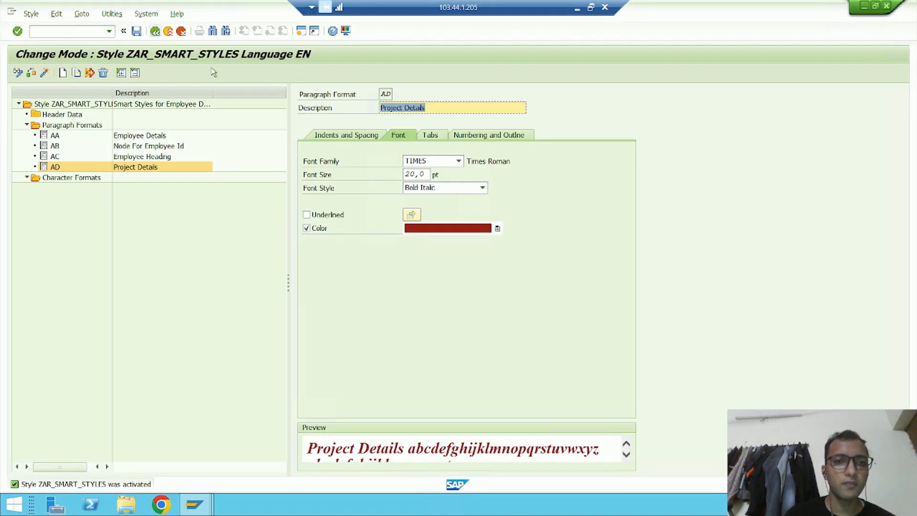
Leave the style, start transaction SE73 in a new session and display the list of system bar codes.
left_click(154, 32)
left_click(80, 32)
type("/ose73")
key("Return")
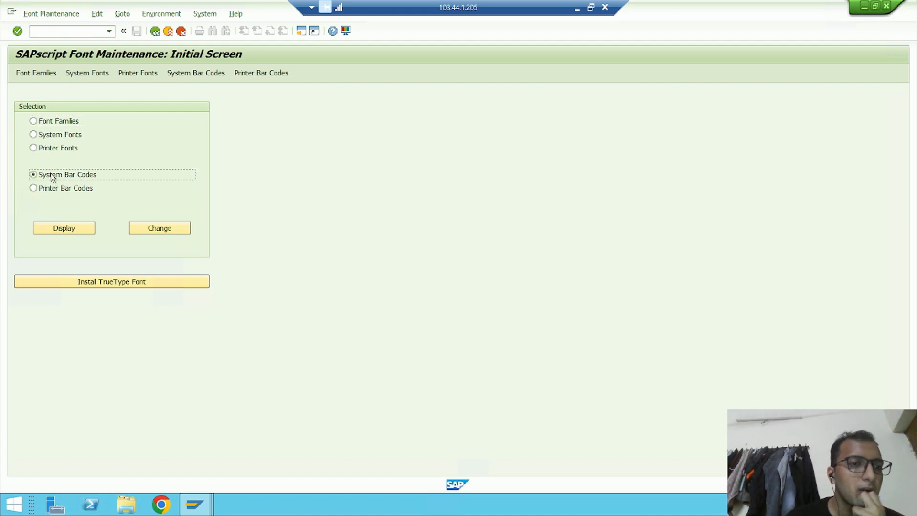
left_click(65, 231)
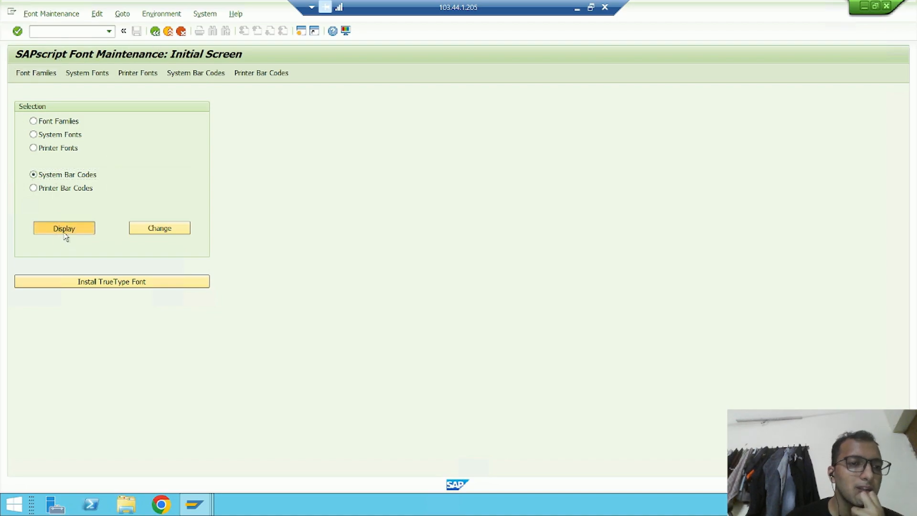
scroll(148, 285, "down", 5)
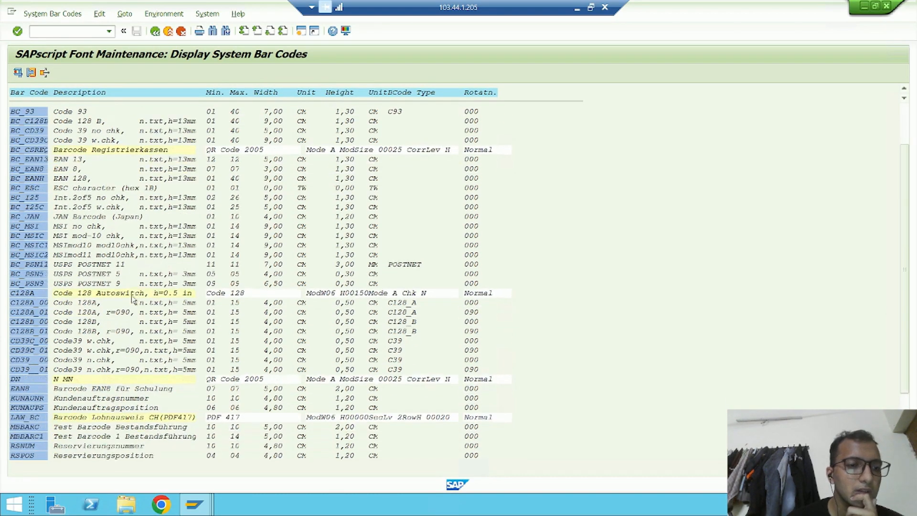
scroll(113, 326, "down", 1)
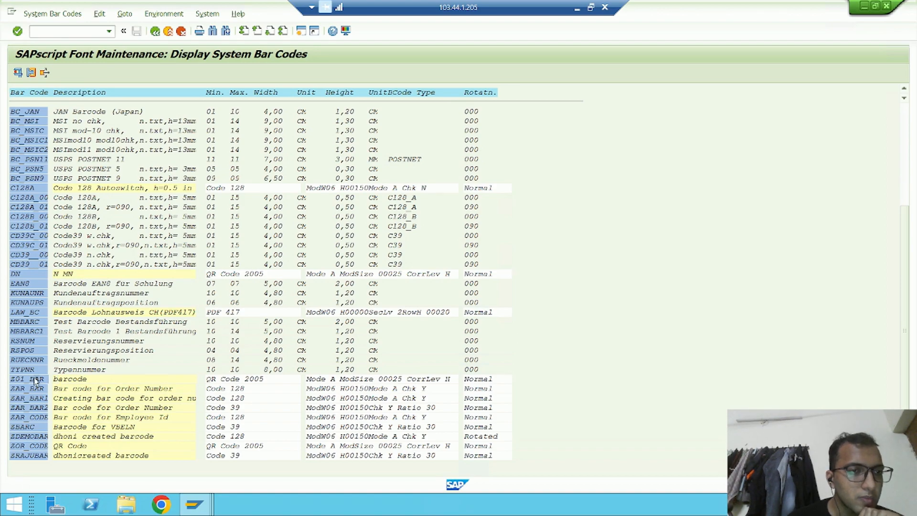
Test the system bar code Z01_BAR in a print preview on LP01 and return to the SAPscript font maintenance initial screen.
left_click(19, 72)
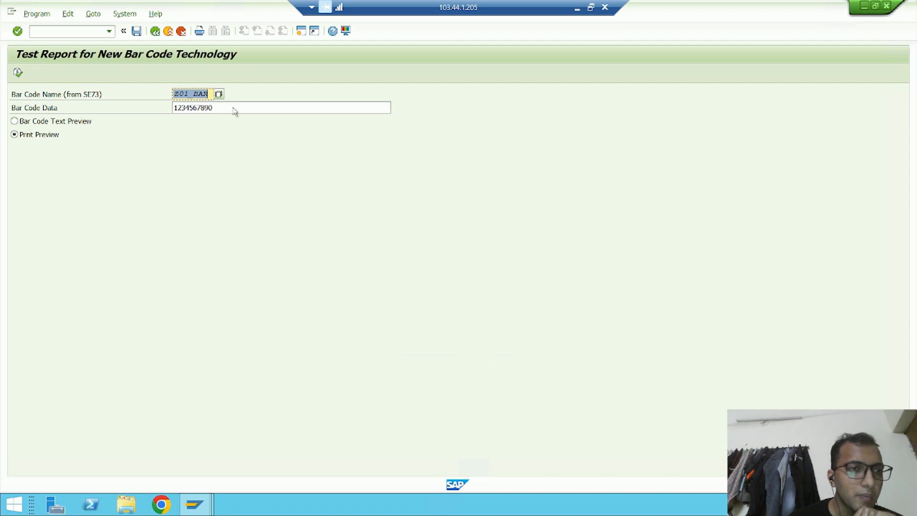
left_click(18, 74)
left_click(115, 124)
left_click(343, 353)
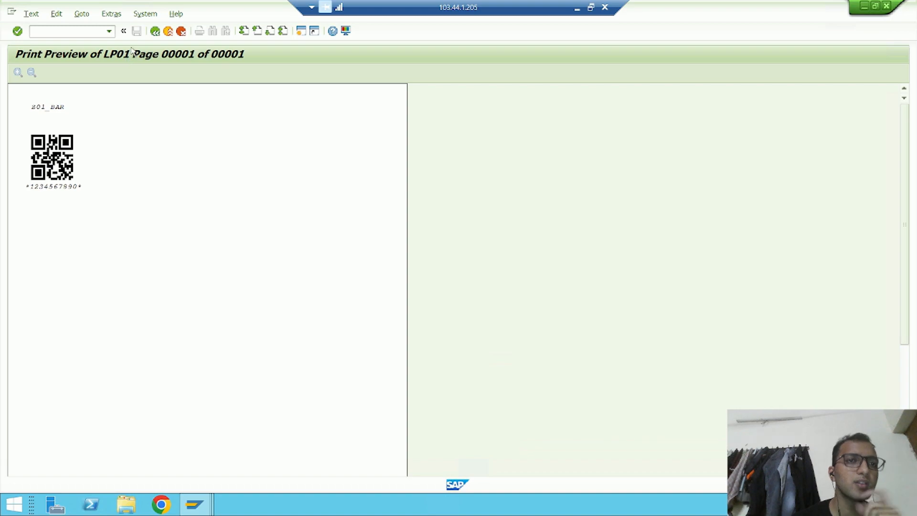
left_click(154, 31)
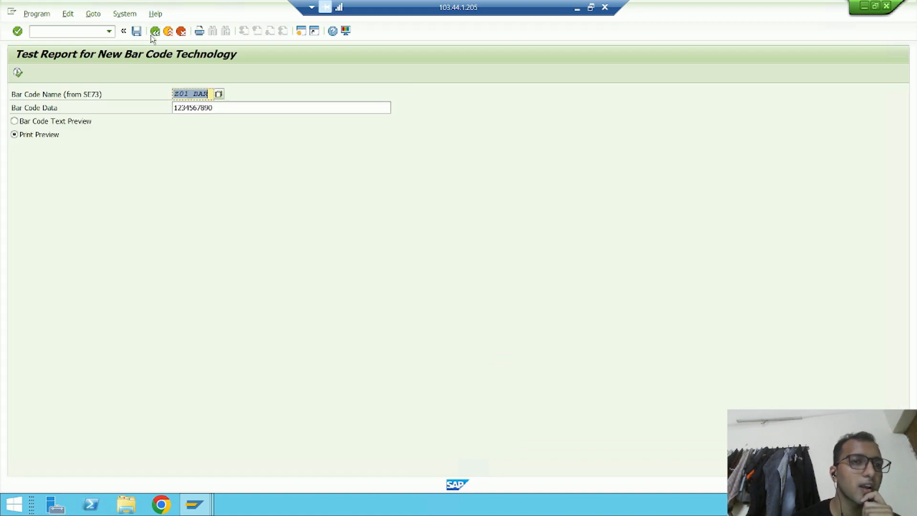
left_click(153, 33)
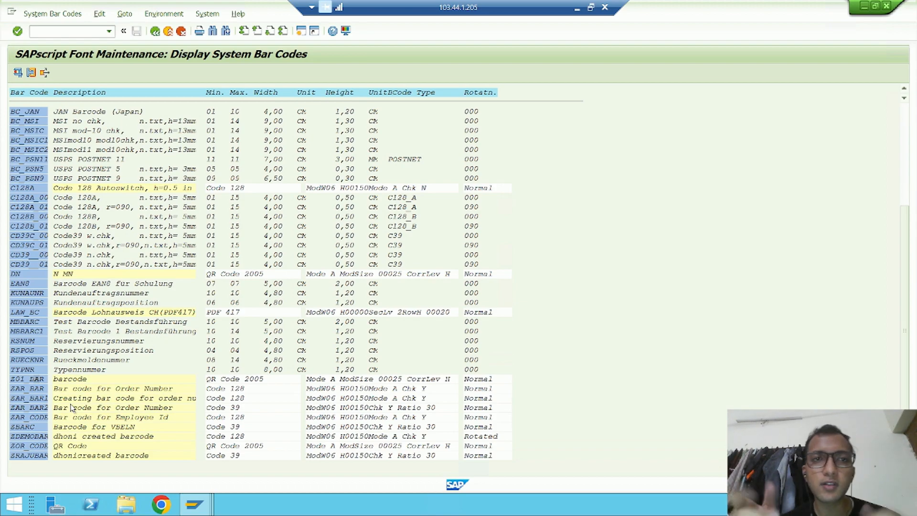
left_click(156, 32)
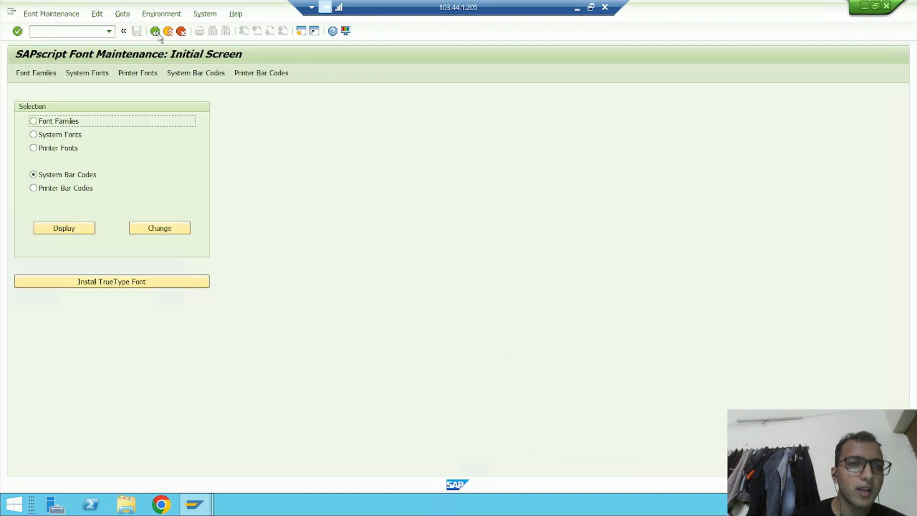
Start creating a system bar code in change mode with the New barcode method and name it ZAR_BAR3.
left_click(152, 229)
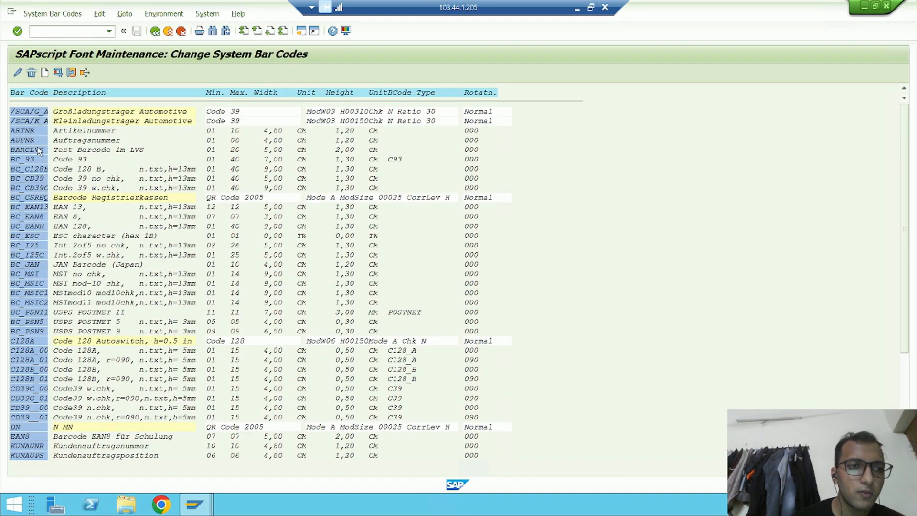
left_click(44, 73)
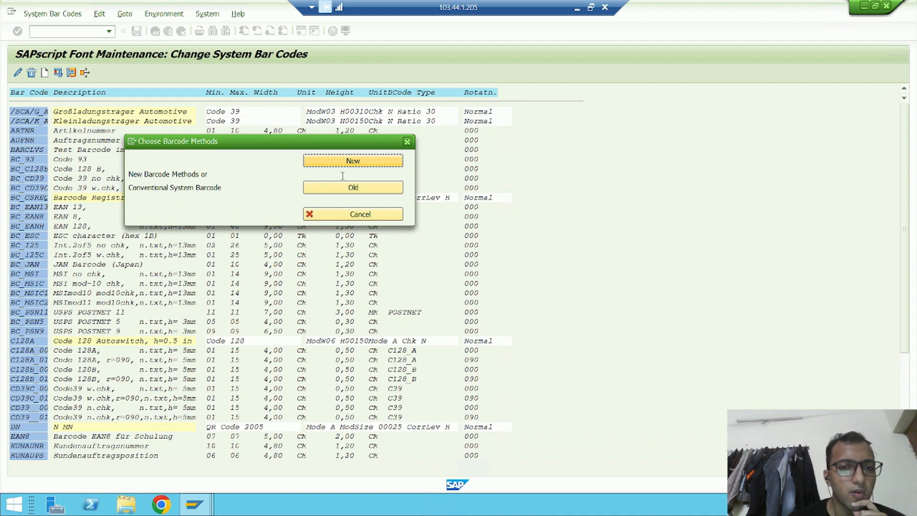
left_click(353, 162)
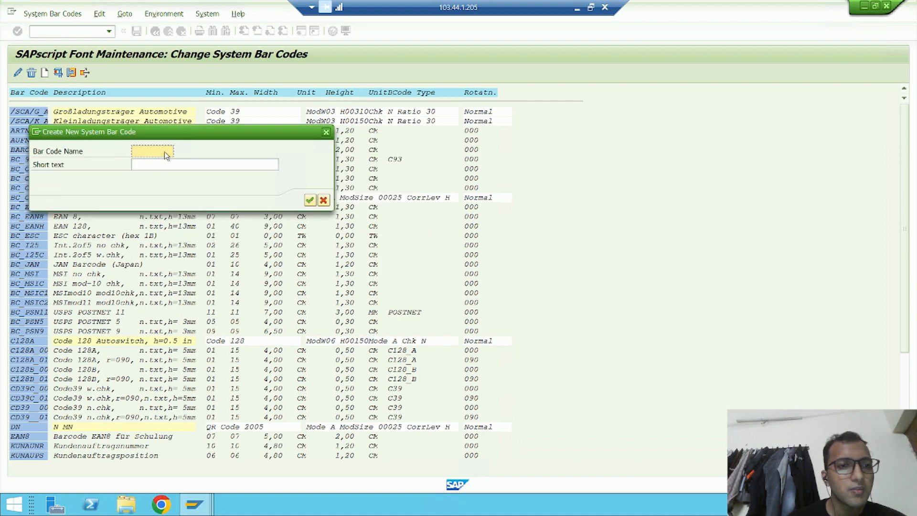
type("ZAR_")
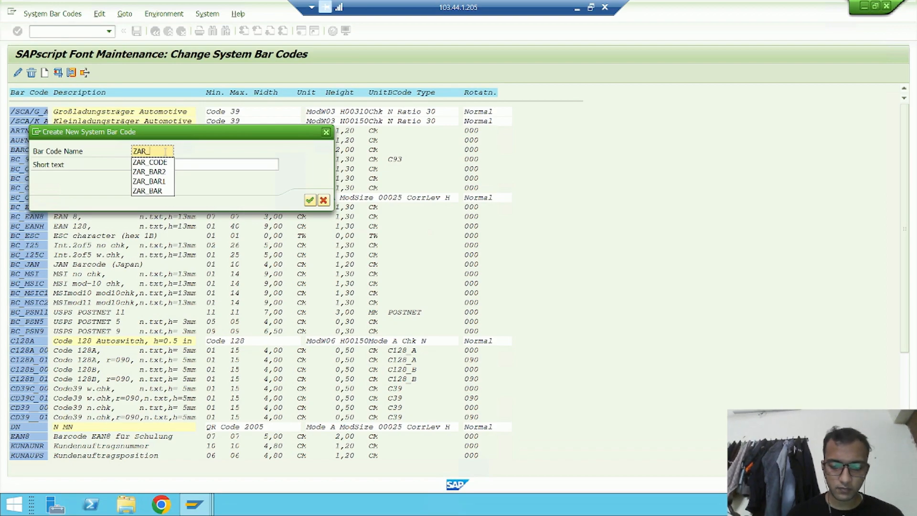
type("BAR")
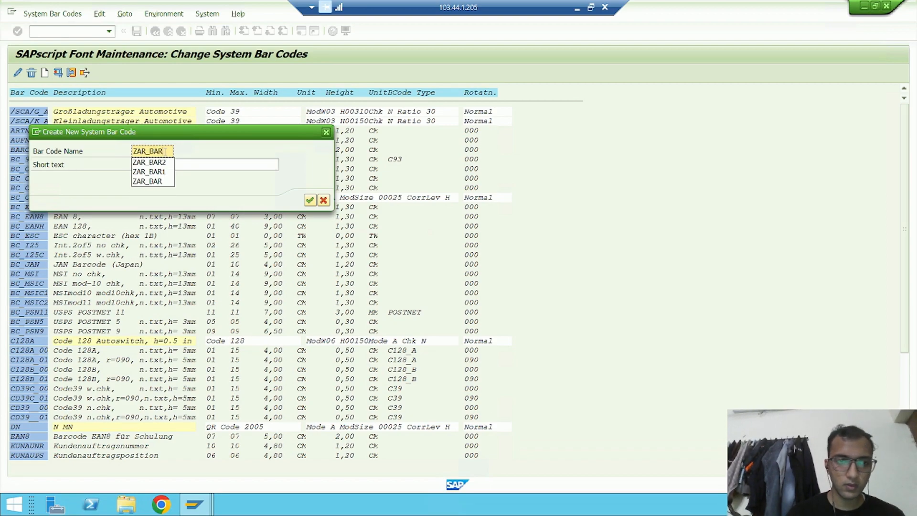
key("BackSpace")
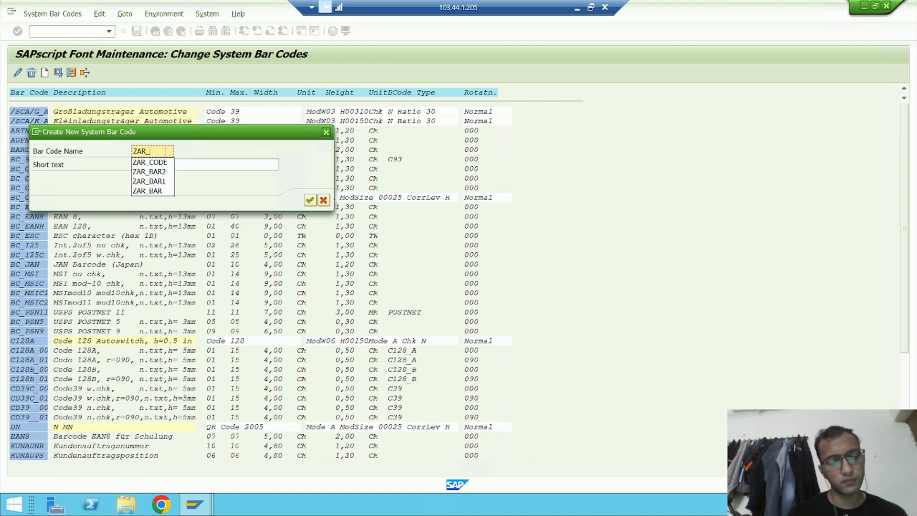
type("L")
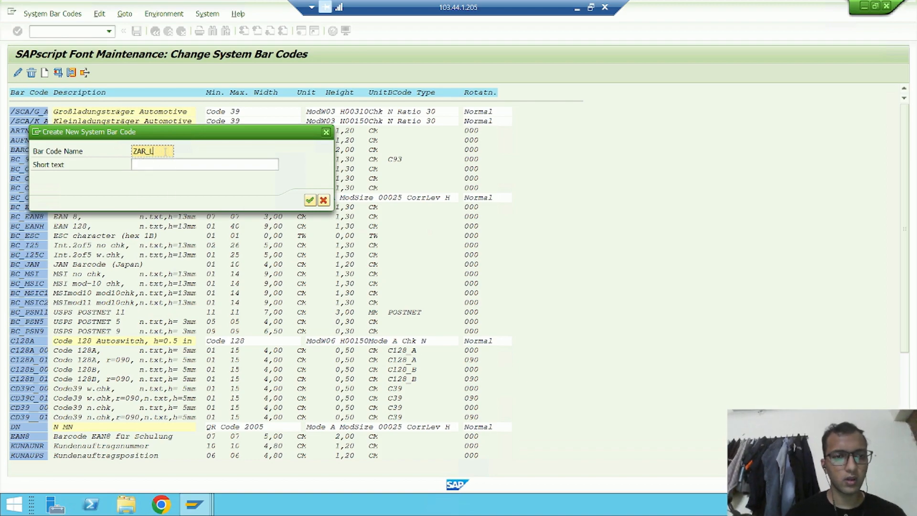
key("BackSpace")
type("BAR")
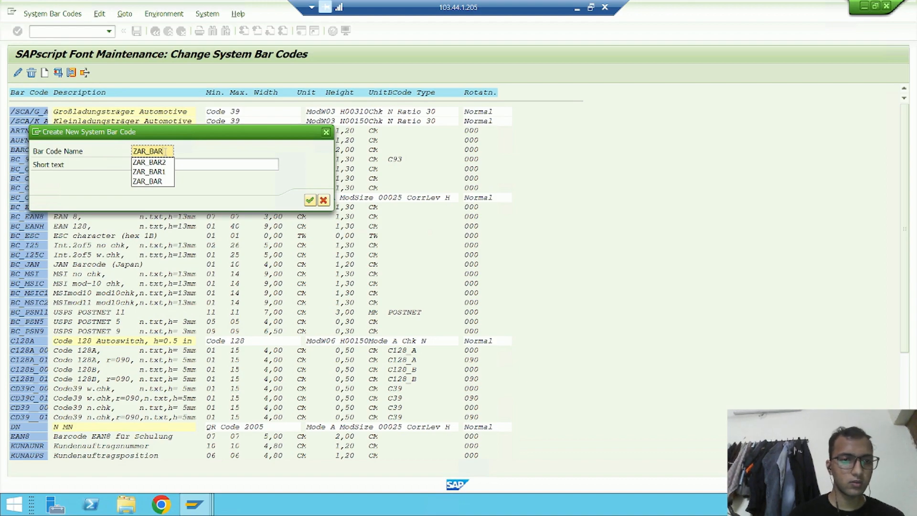
type("3")
Enter the short text "bar code for employee id" for the new bar code and confirm its definition.
left_click(242, 164)
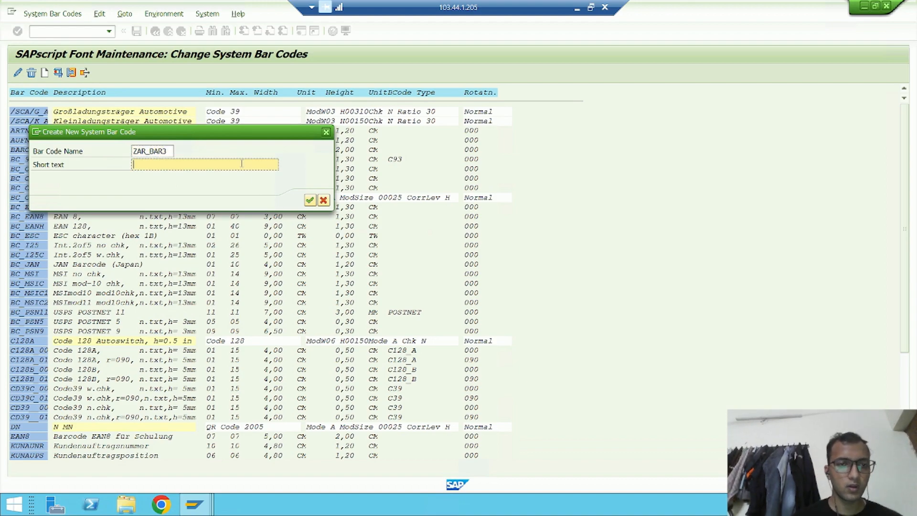
type("bar code")
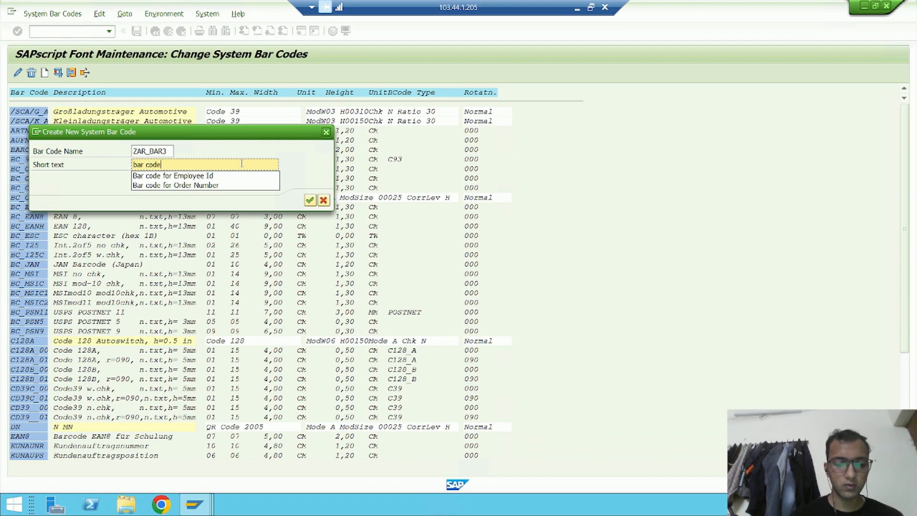
type(" for employee id")
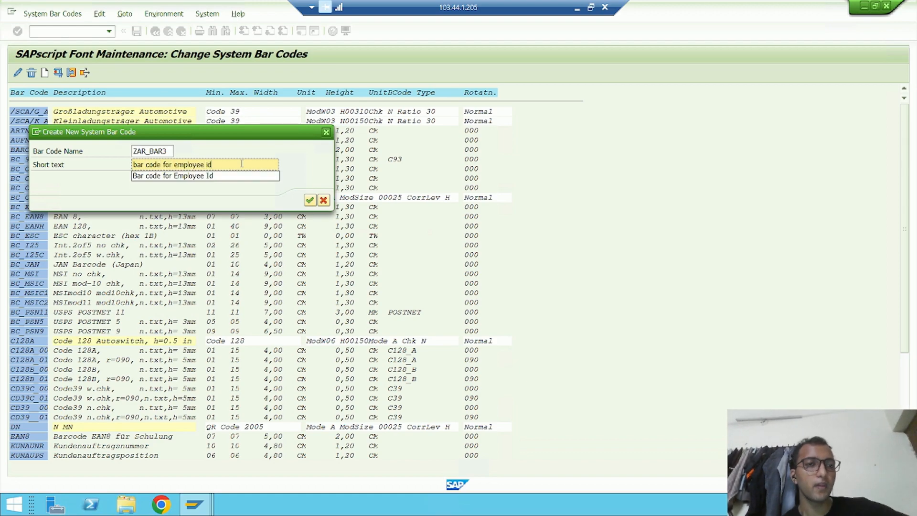
left_click(168, 151)
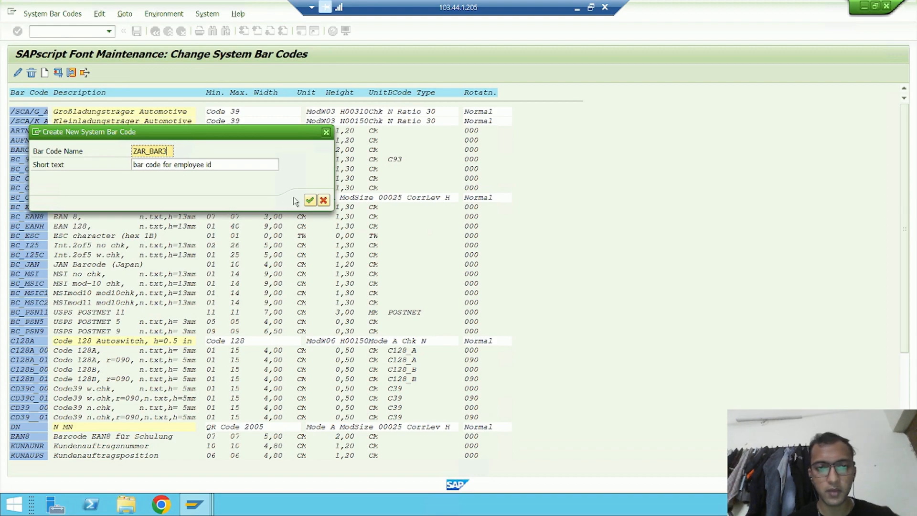
key("Return")
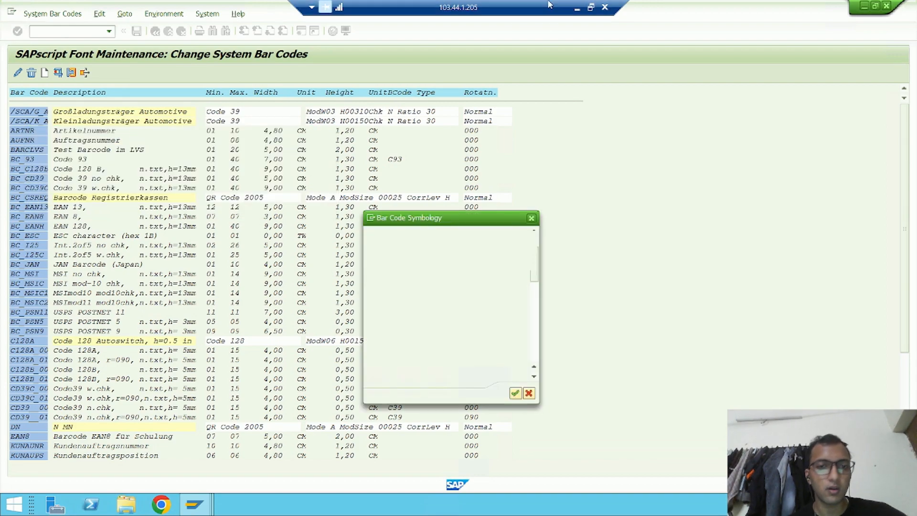
Choose the bar code symbology Code 128 and the alignment Normal for ZAR_BAR3.
left_click_drag(472, 225, 390, 116)
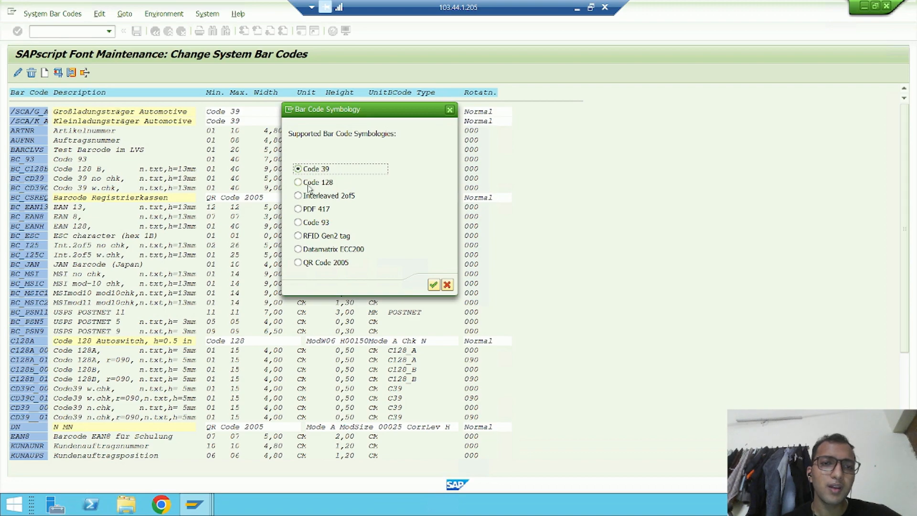
key("Return")
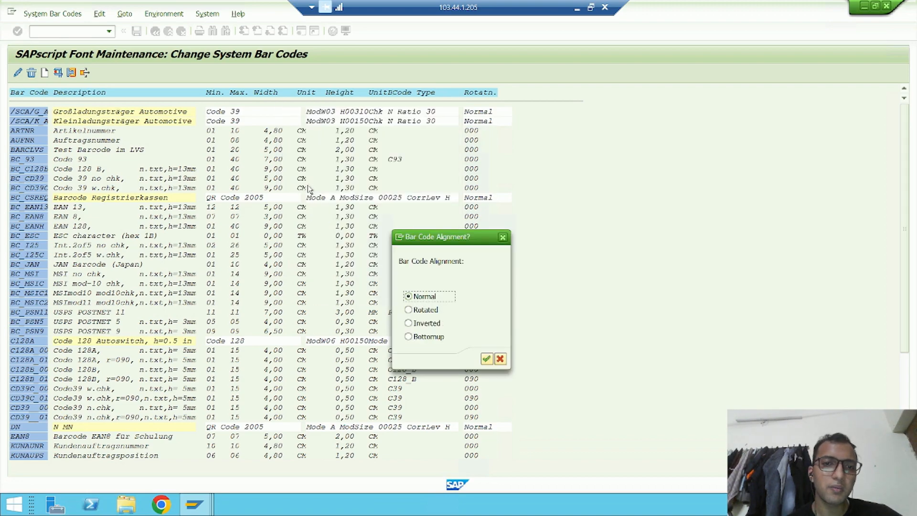
left_click_drag(431, 237, 344, 117)
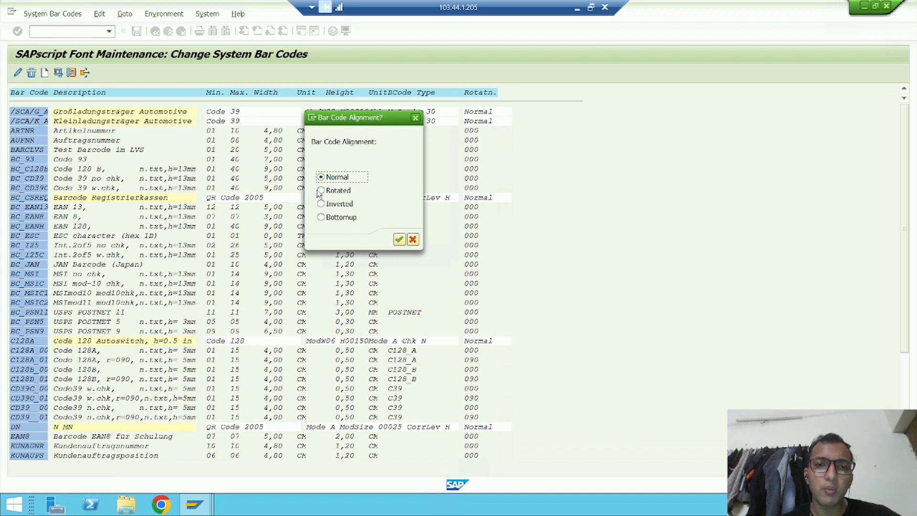
key("Return")
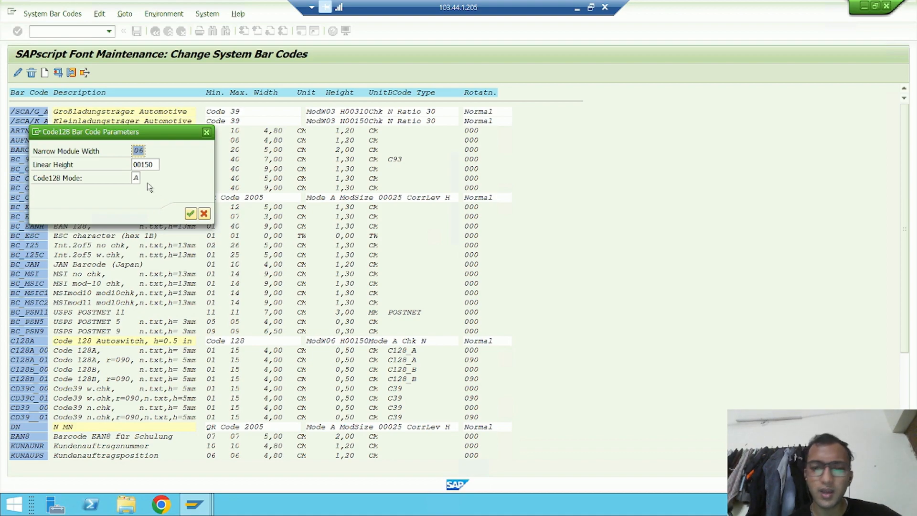
Accept the Code 128 parameters with module width 06, linear height 00150 and mode A, and save ZAR_BAR3 in workbench request CHPK906303.
key("Return")
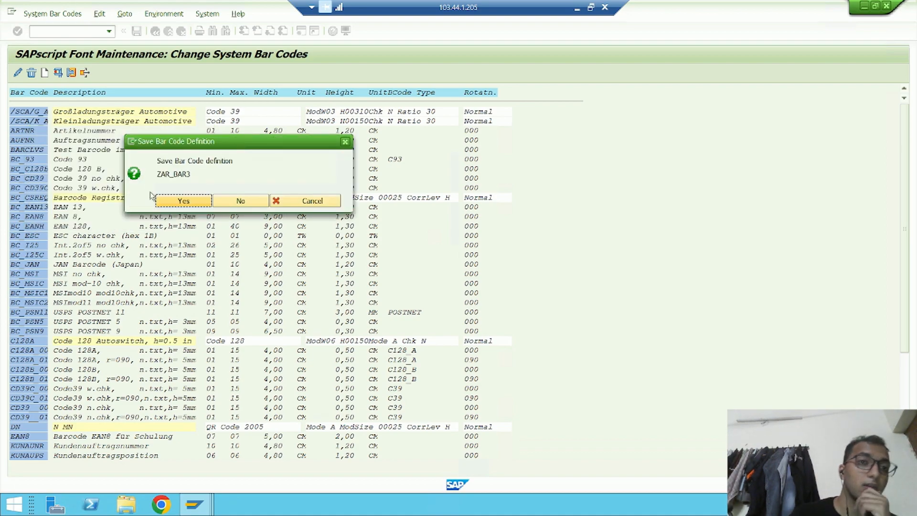
left_click(175, 201)
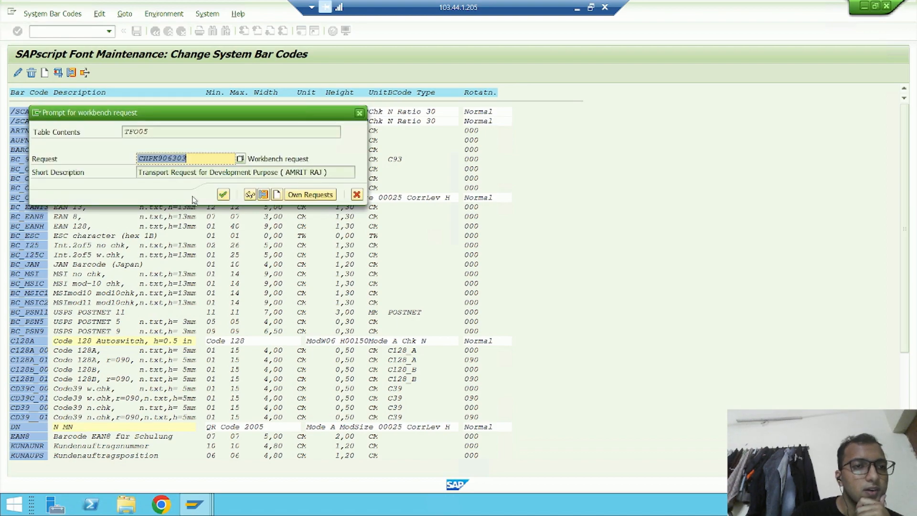
key("Return")
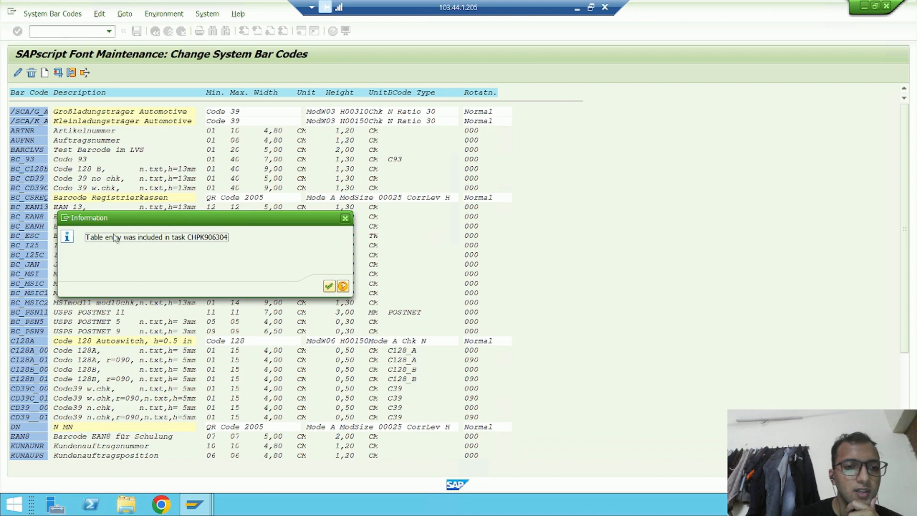
key("Return")
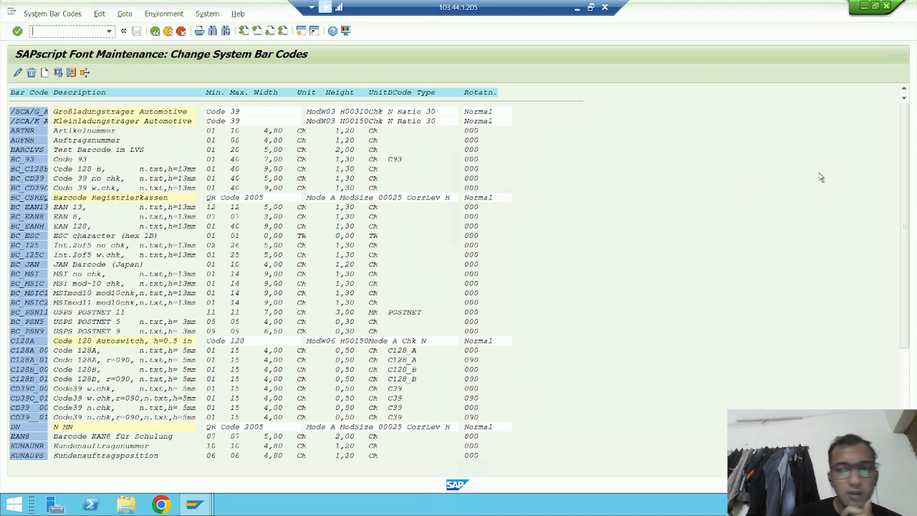
left_click_drag(906, 215, 906, 309)
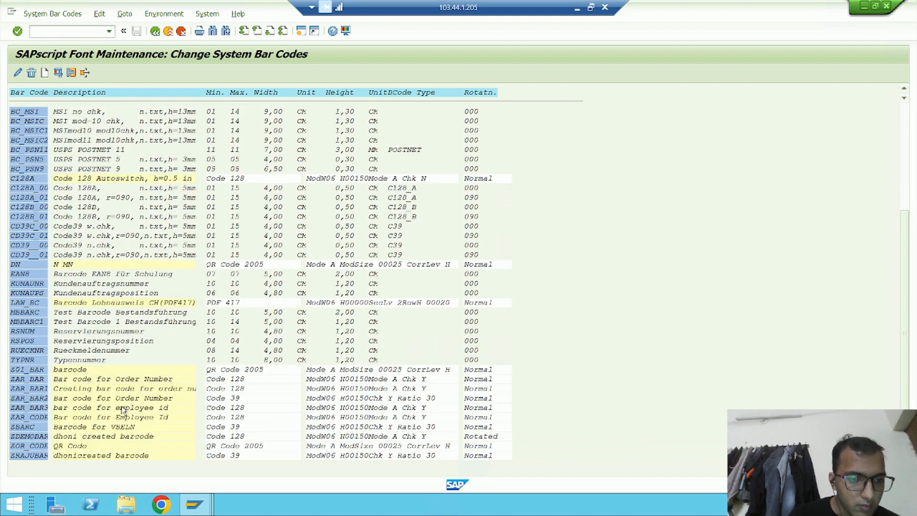
double_click(45, 408)
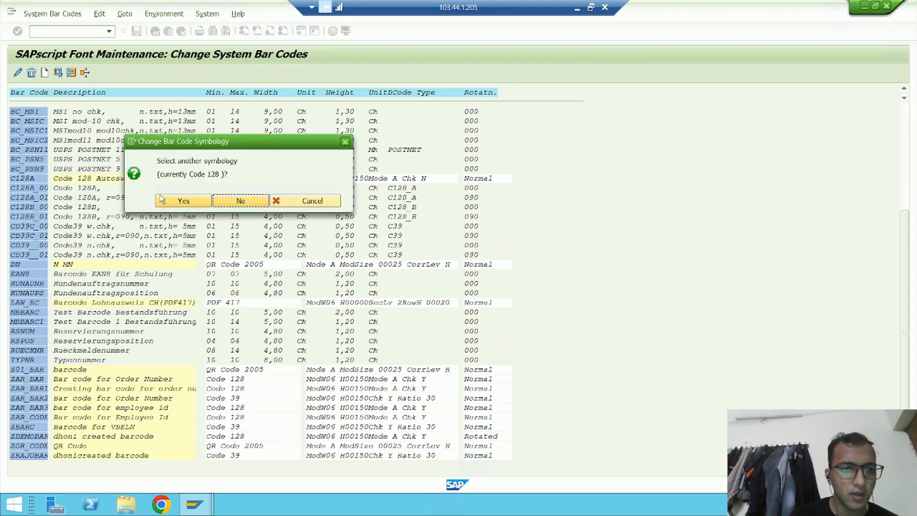
left_click(240, 201)
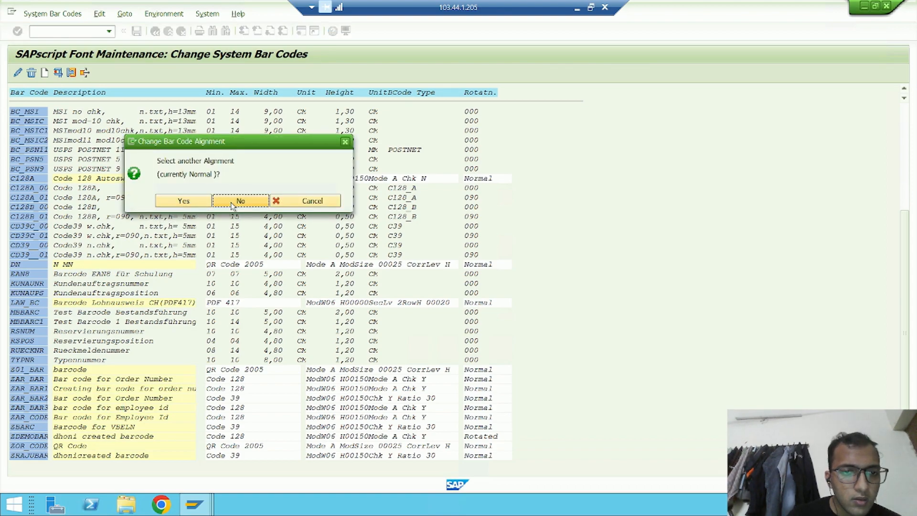
left_click(346, 143)
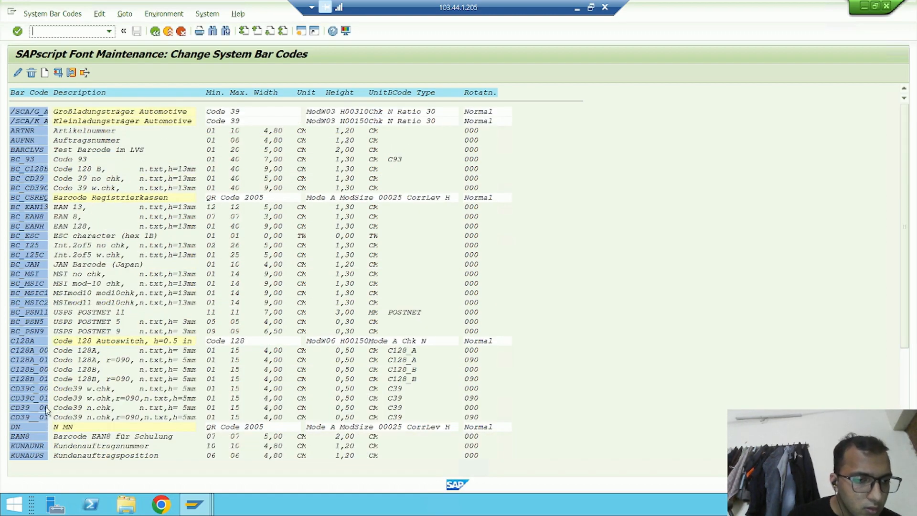
Test the system bar code ZAR_BAR3 in a print preview on LP01 and return to the system bar code list.
left_click_drag(905, 296, 904, 403)
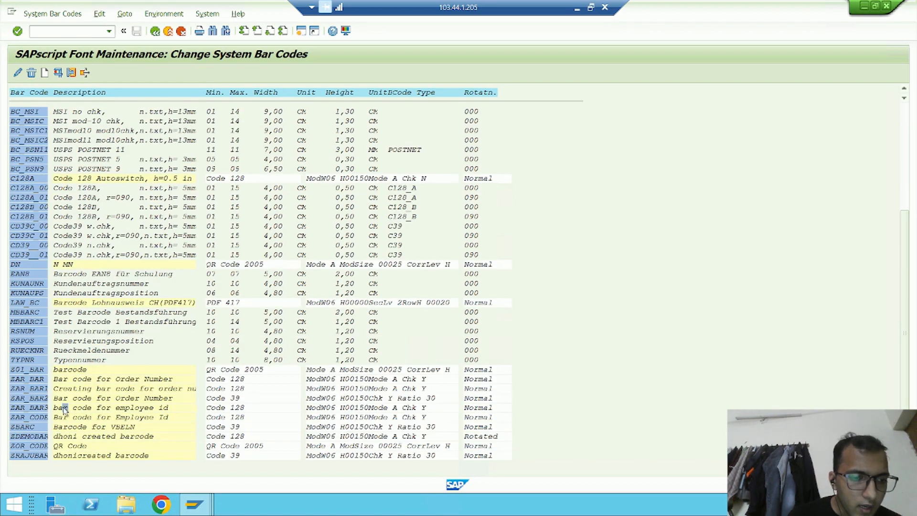
left_click(57, 73)
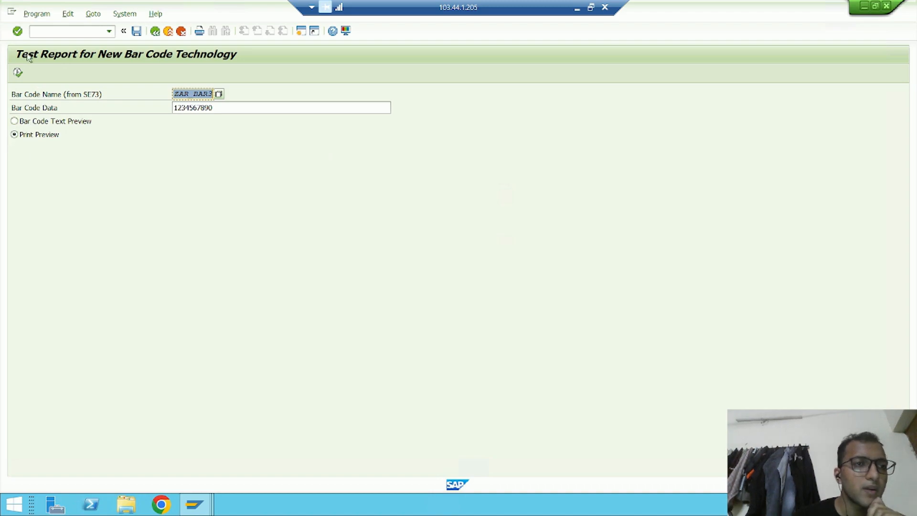
left_click(19, 76)
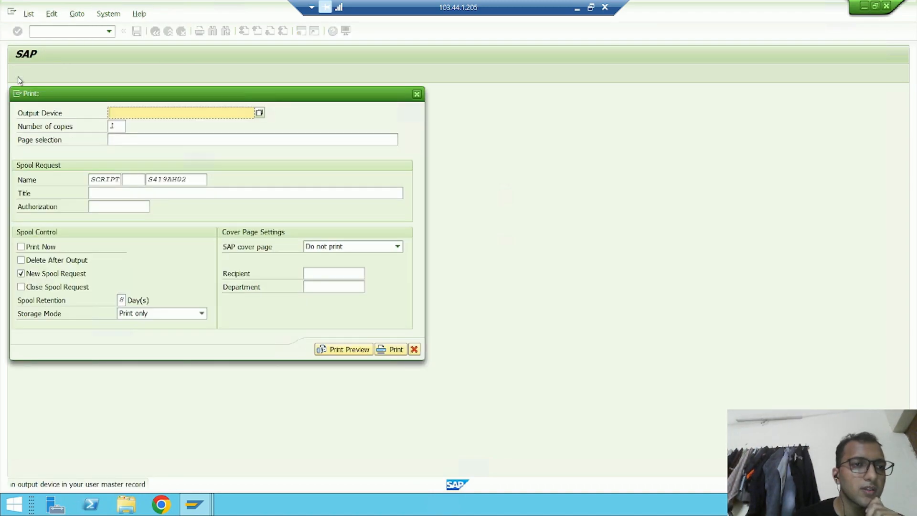
type("lp01")
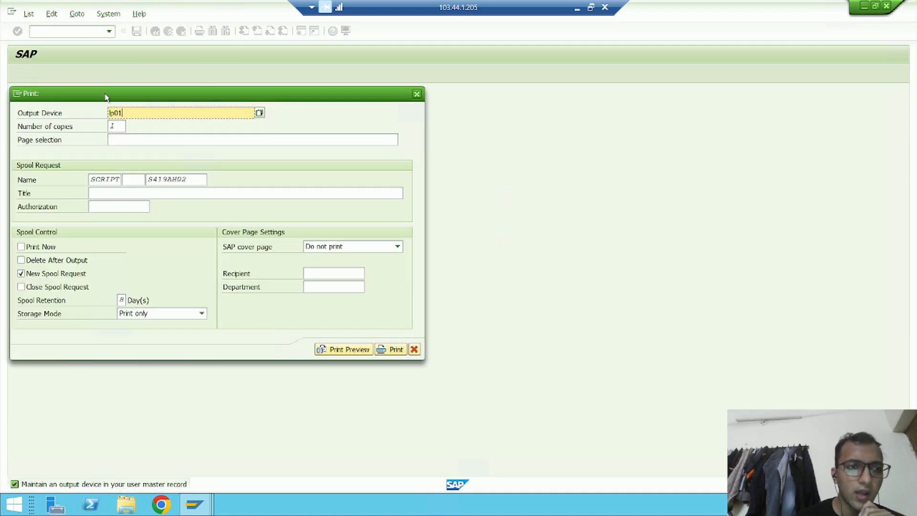
left_click(327, 349)
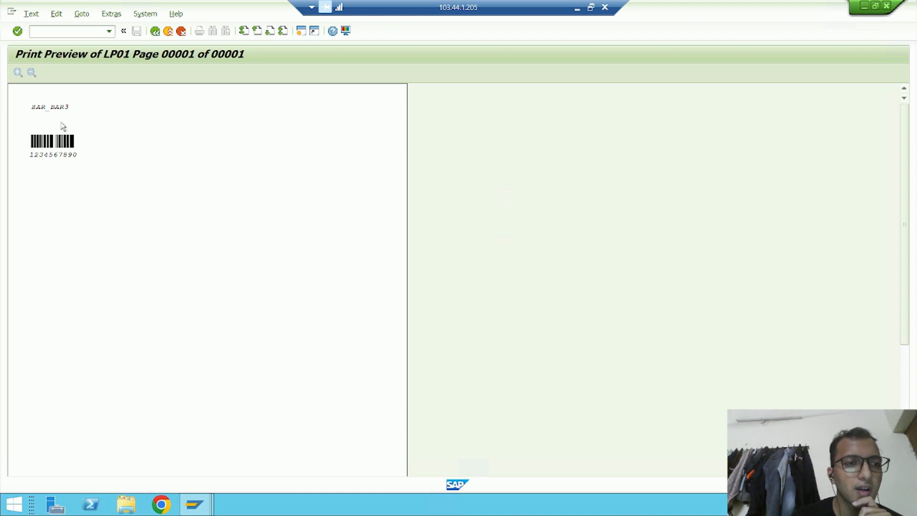
left_click(155, 32)
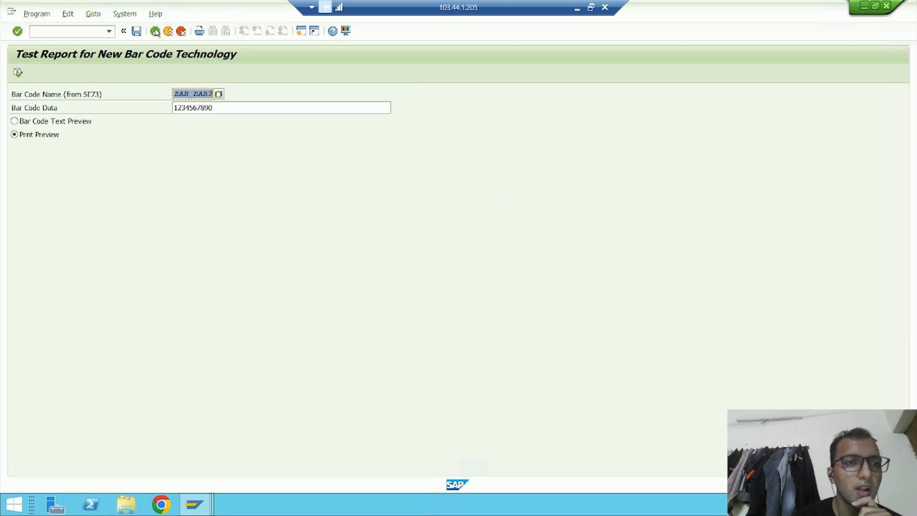
left_click(155, 32)
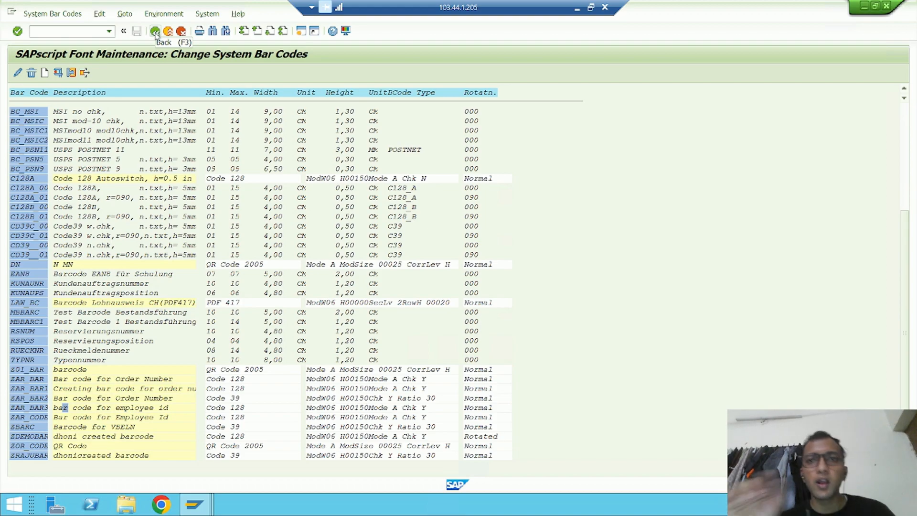
Switch to the Notion notes in Chrome and review bar code creation, the smart style character format and its use in smartform texts.
left_click(577, 8)
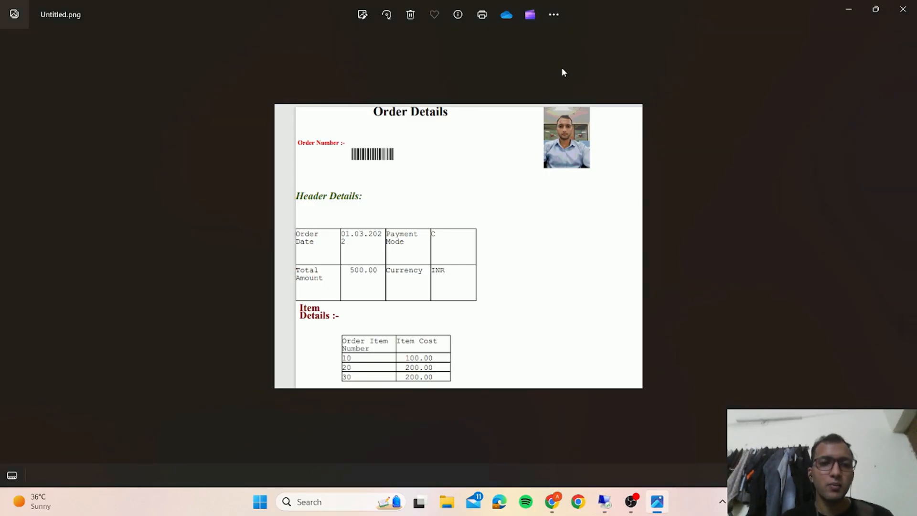
left_click(546, 497)
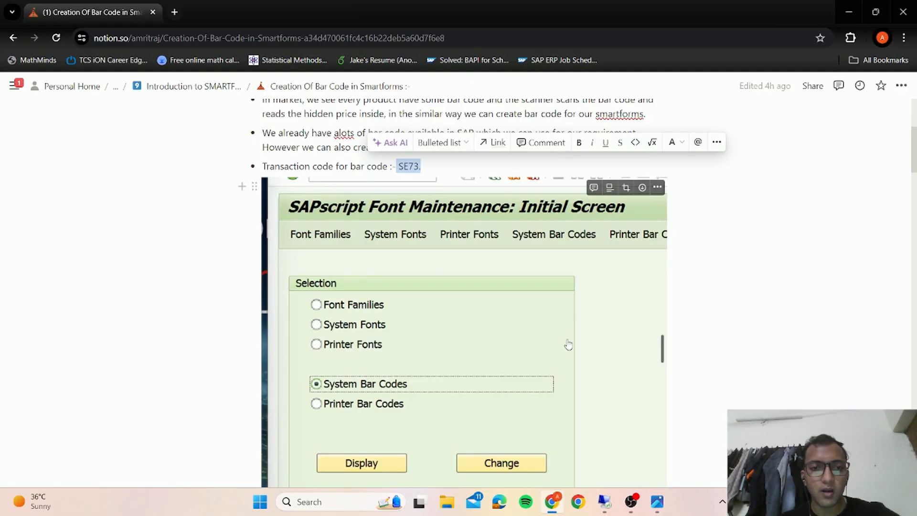
scroll(569, 344, "up", 5)
scroll(621, 353, "down", 3)
scroll(627, 356, "down", 3)
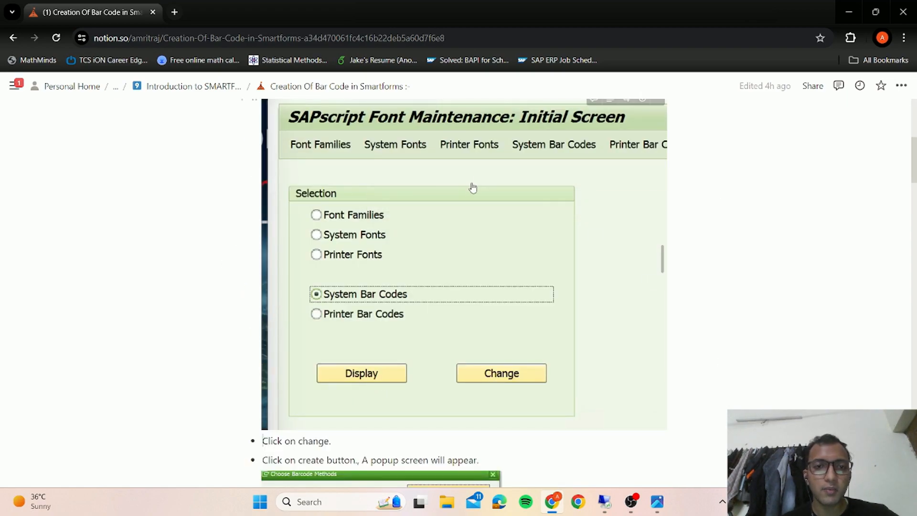
scroll(471, 187, "up", 7)
scroll(357, 239, "down", 3)
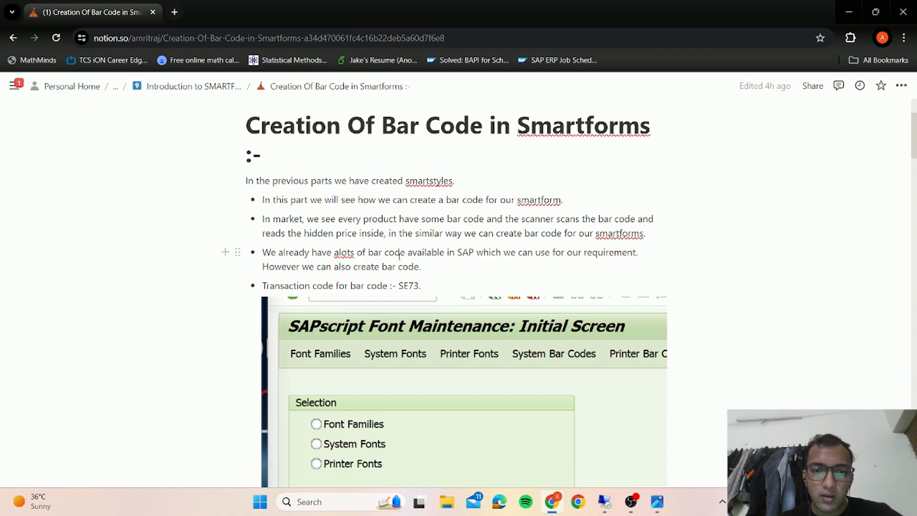
scroll(527, 266, "down", 10)
scroll(553, 272, "up", 11)
scroll(555, 277, "up", 1)
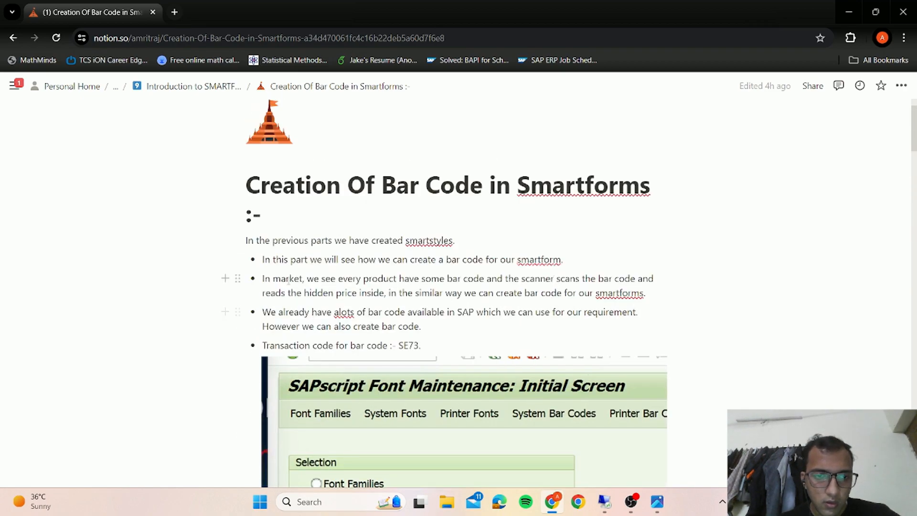
scroll(557, 291, "down", 15)
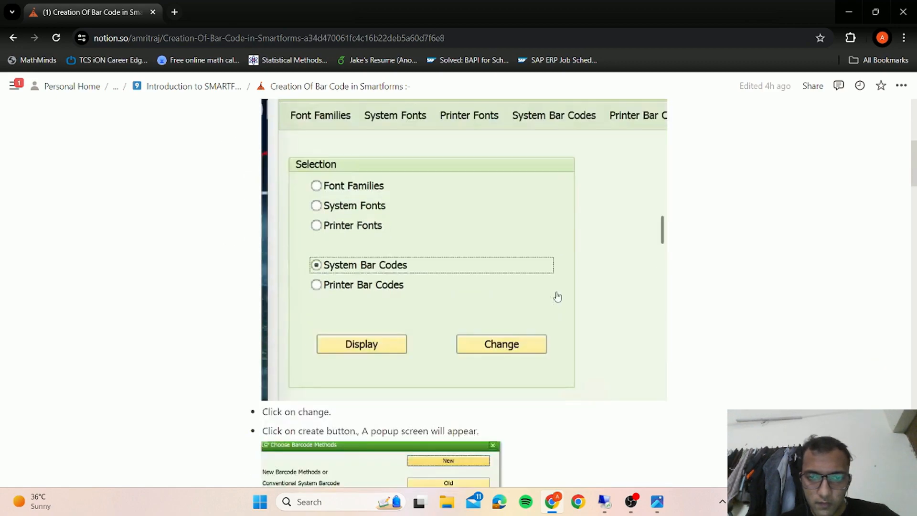
scroll(555, 292, "down", 12)
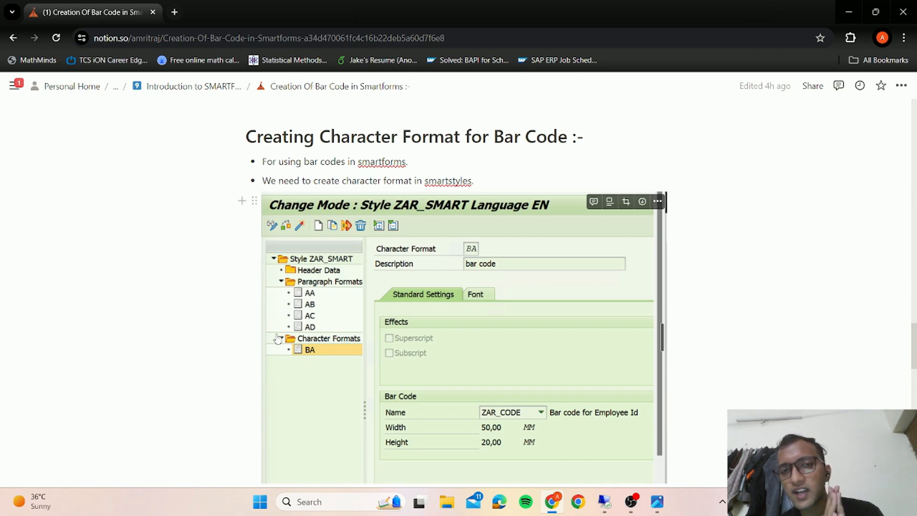
scroll(277, 339, "down", 10)
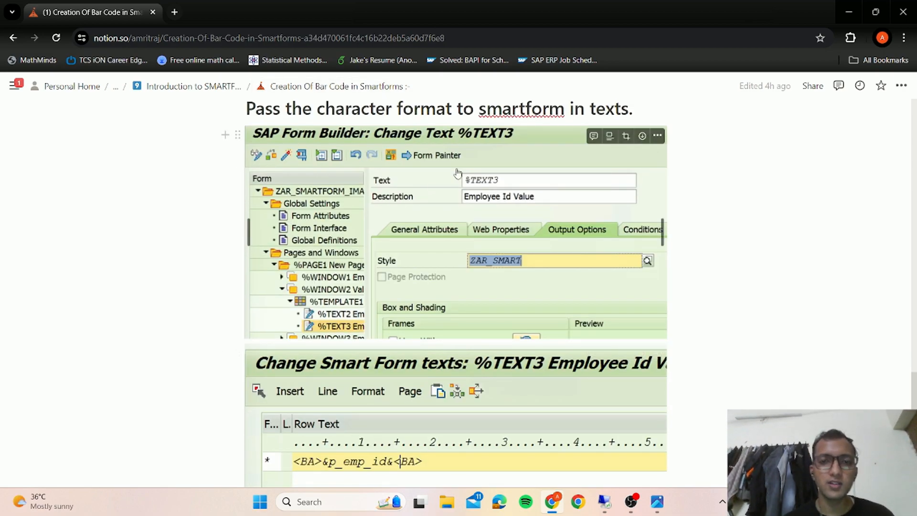
Switch back to the SAP session showing style ZAR_SMART_STYLES, collapse its paragraph formats and put the style in change mode.
key("alt+Tab")
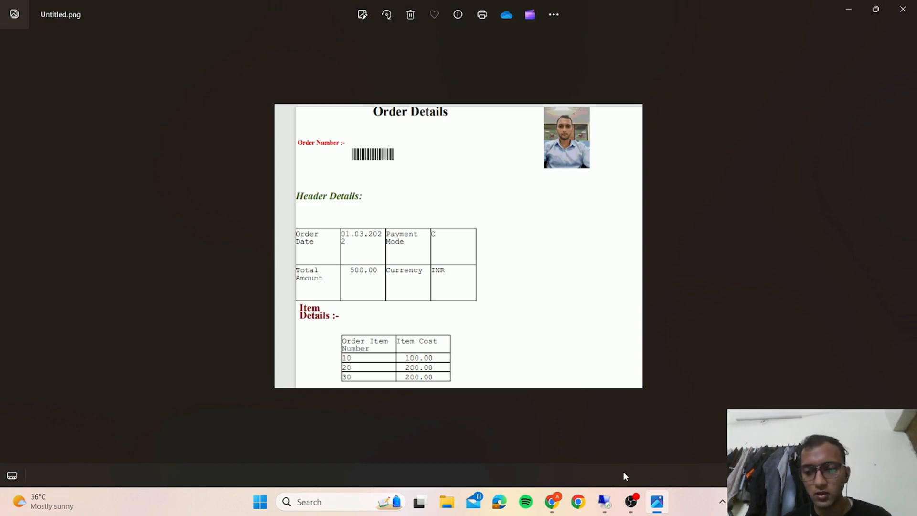
left_click(604, 501)
key("alt+Tab")
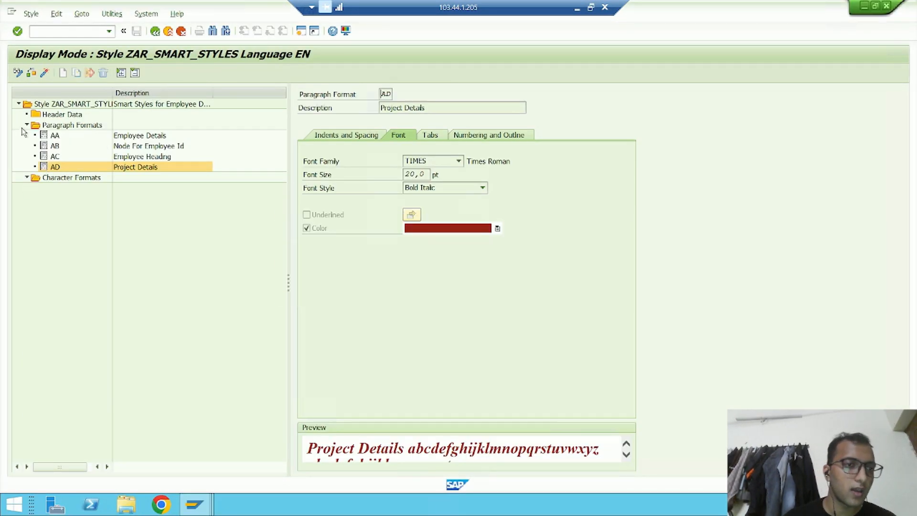
left_click(27, 126)
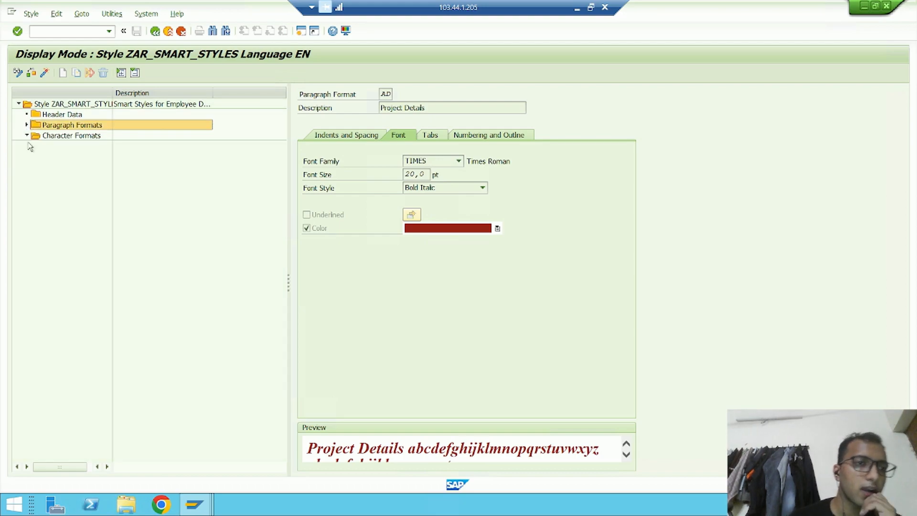
right_click(52, 136)
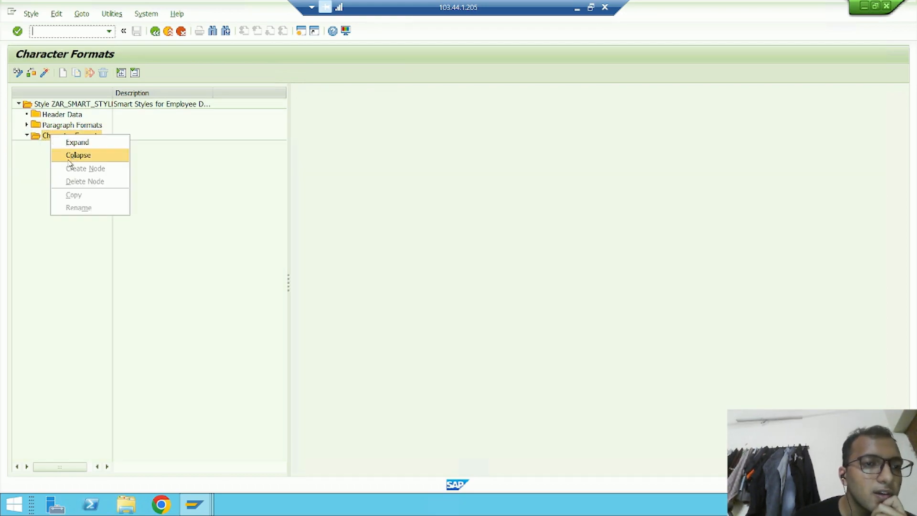
left_click(22, 209)
left_click(16, 74)
Create a character format node named BA in the style ZAR_SMART_STYLES.
right_click(39, 139)
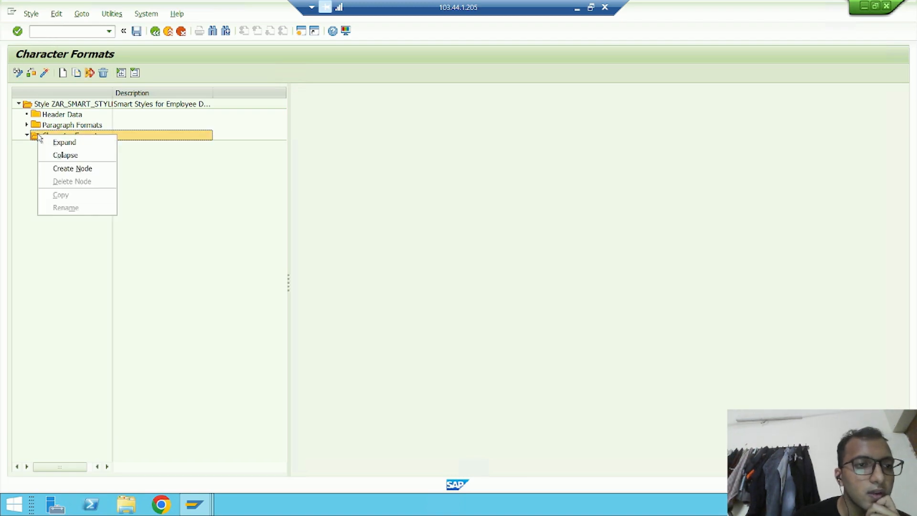
left_click(73, 168)
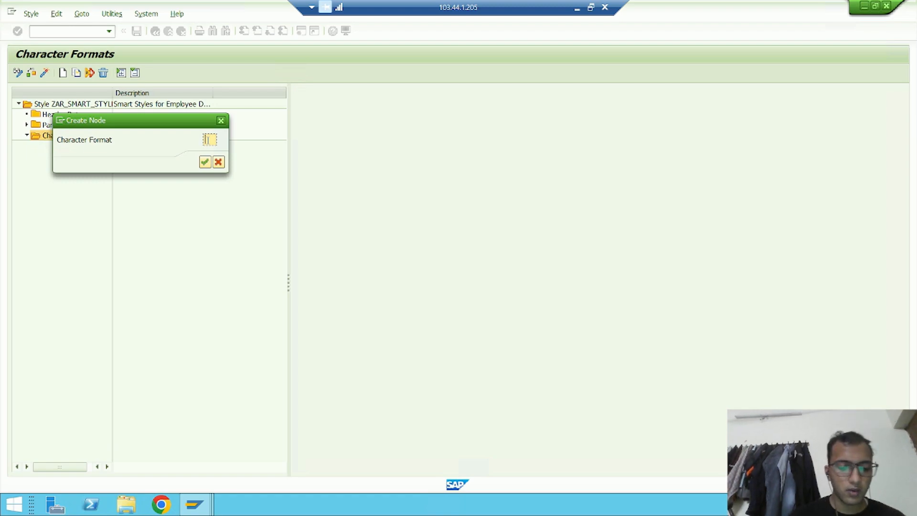
type("BA")
key("Return")
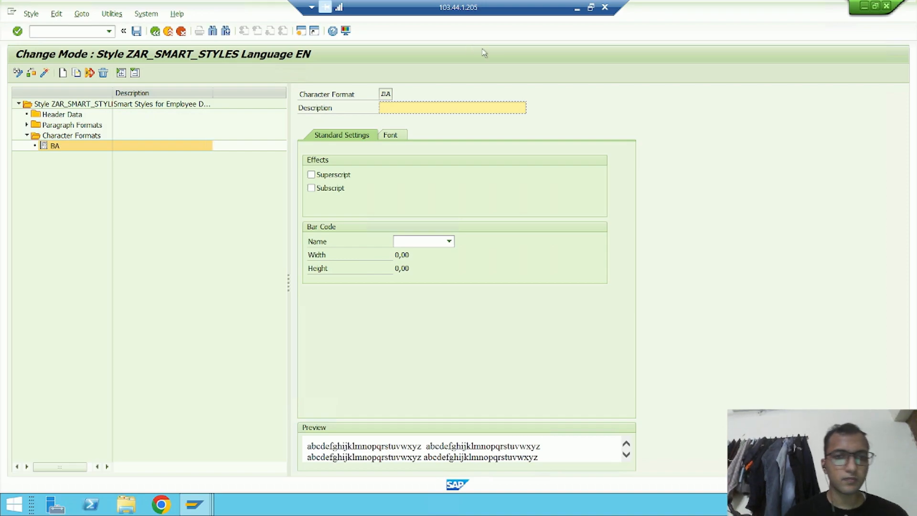
Describe the character format BA as "bar code for employee id" and check its font settings before returning to the standard settings.
left_click(460, 109)
type("bar")
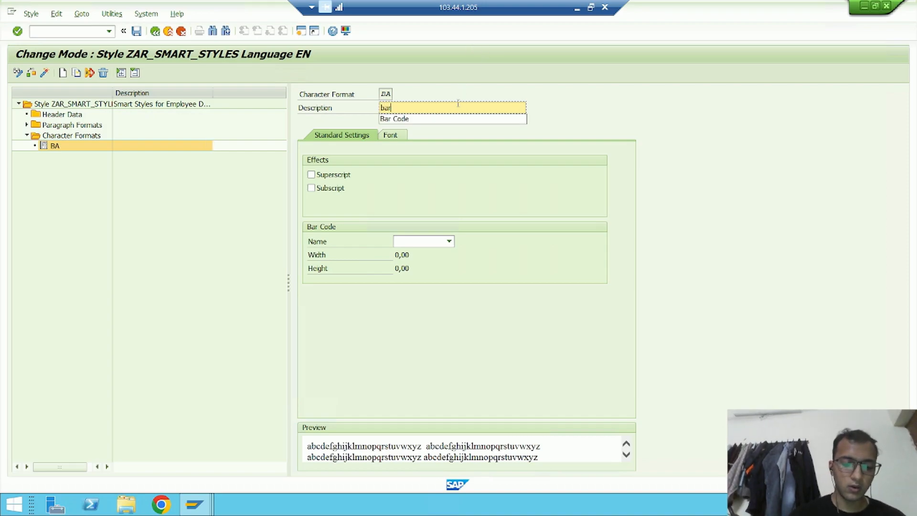
type(" code for e")
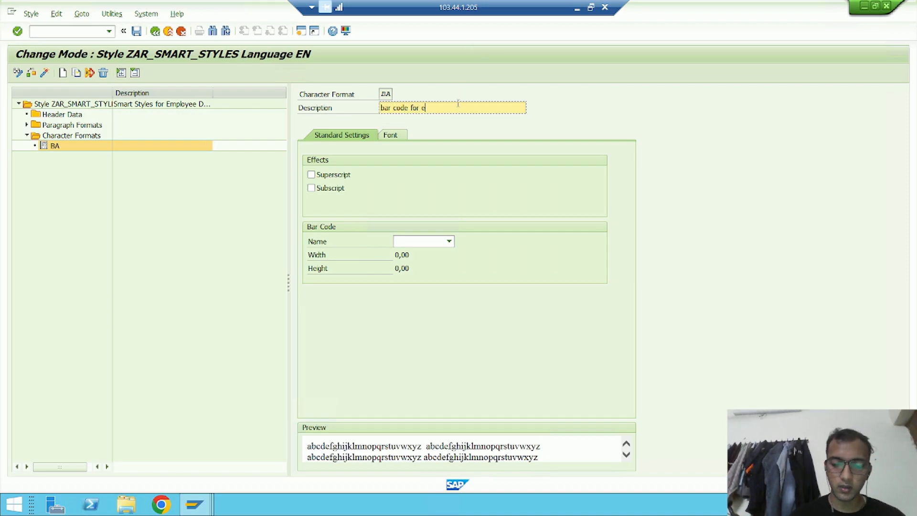
type("mployee id")
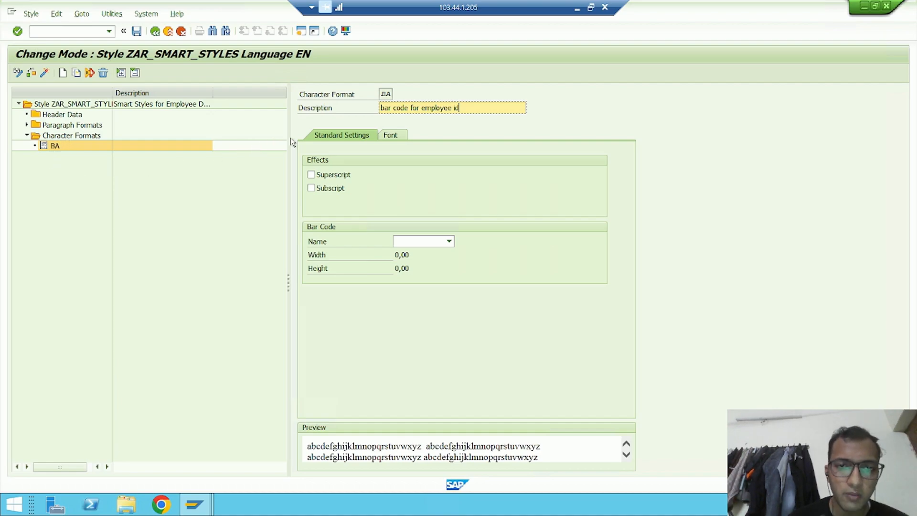
left_click(389, 136)
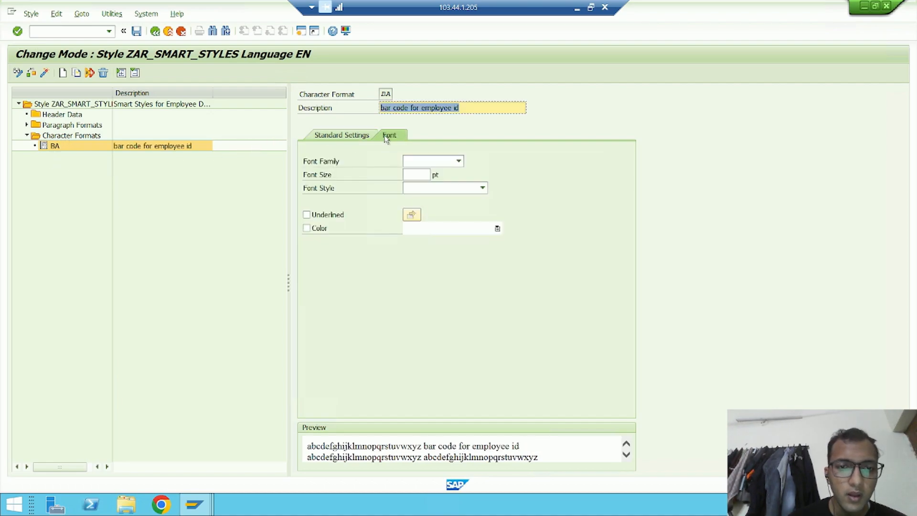
left_click(342, 135)
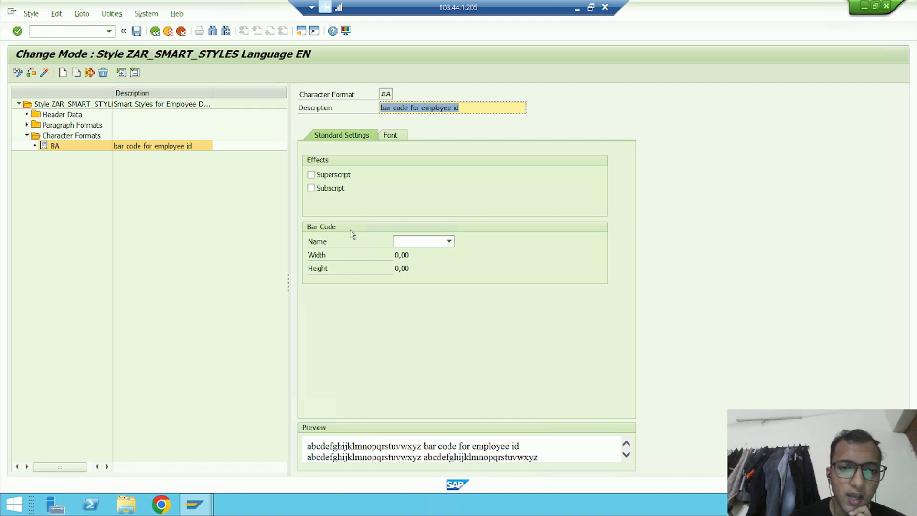
Assign the bar code ZAR_BAR3 to character format BA and activate the style ZAR_SMART_STYLES.
left_click(449, 241)
scroll(444, 333, "down", 5)
scroll(445, 333, "down", 2)
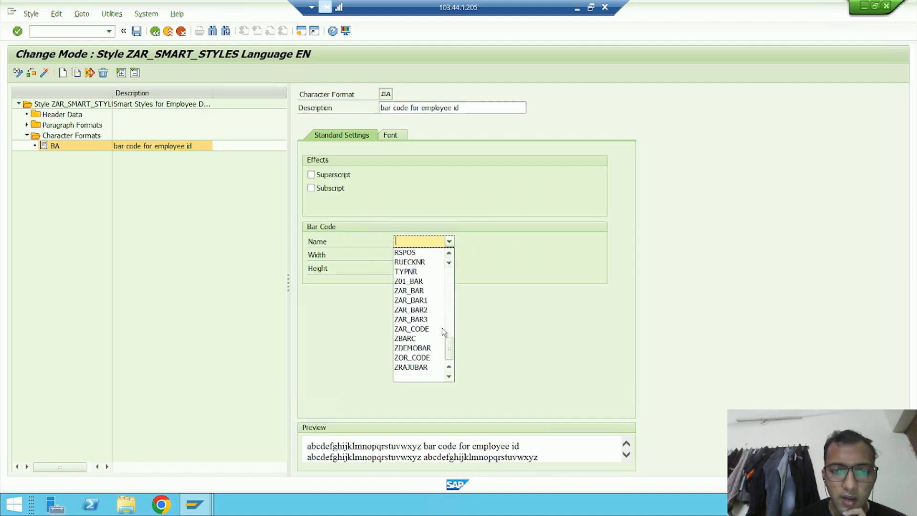
left_click(413, 319)
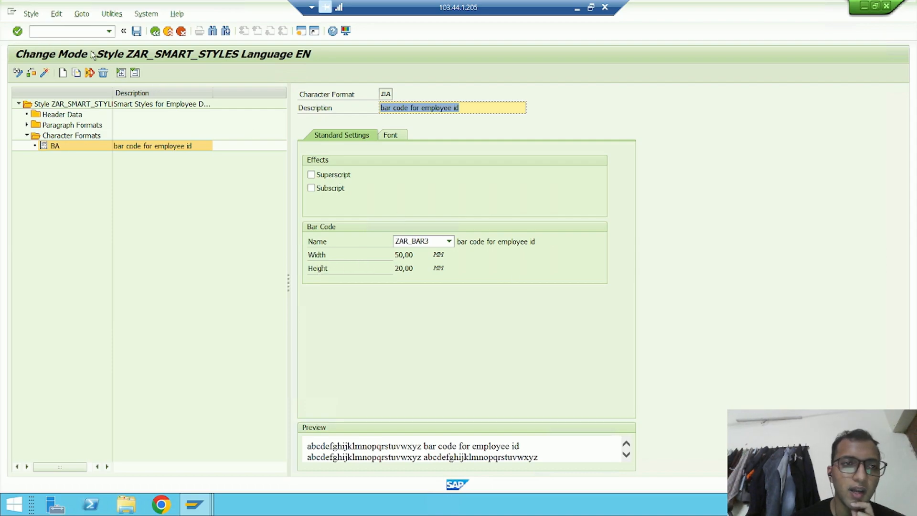
left_click(45, 73)
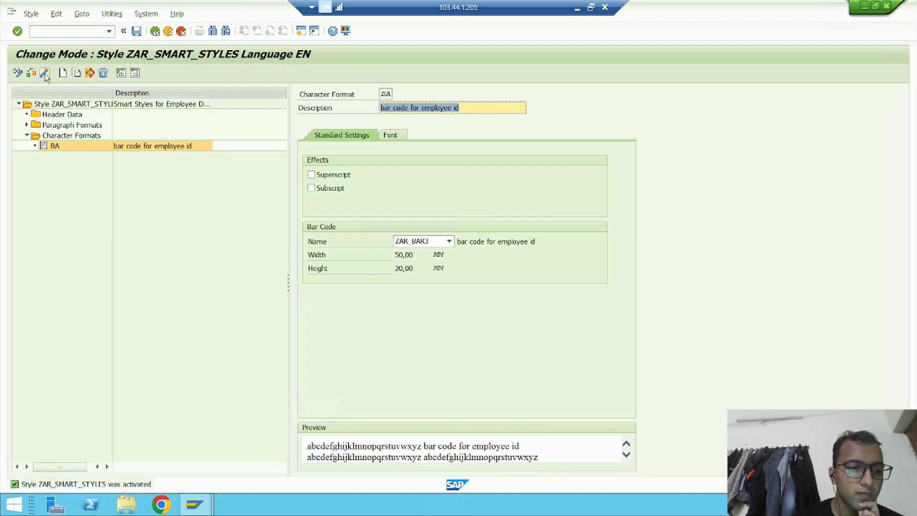
Switch to the ZAR_SMARTFORM_LOGO session and assign style ZAR_SMART_STYLES to the Employee Id Value text %TEXT3 in %WINDOW2.
key("alt+Tab")
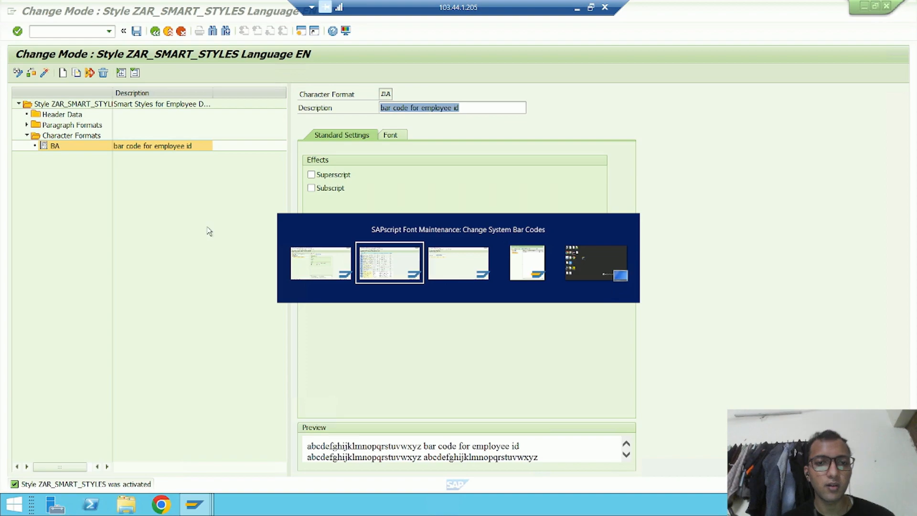
key("alt+Tab")
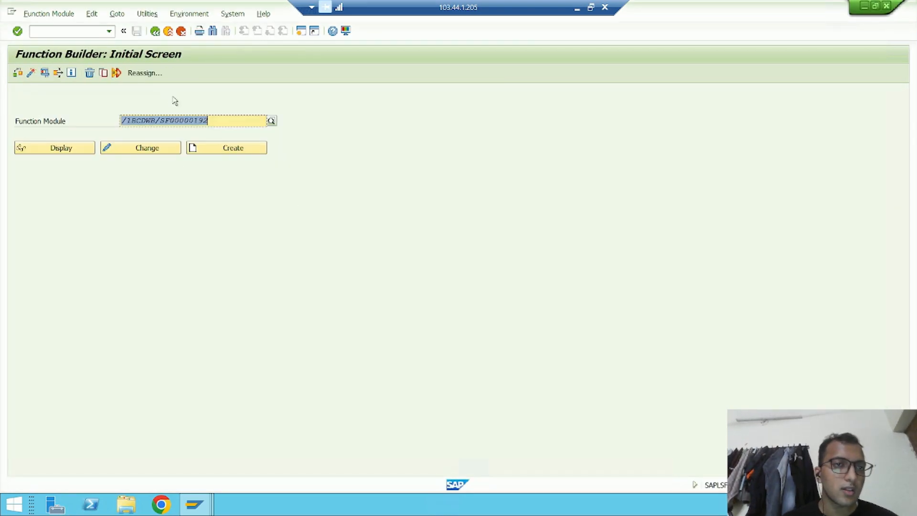
left_click(154, 37)
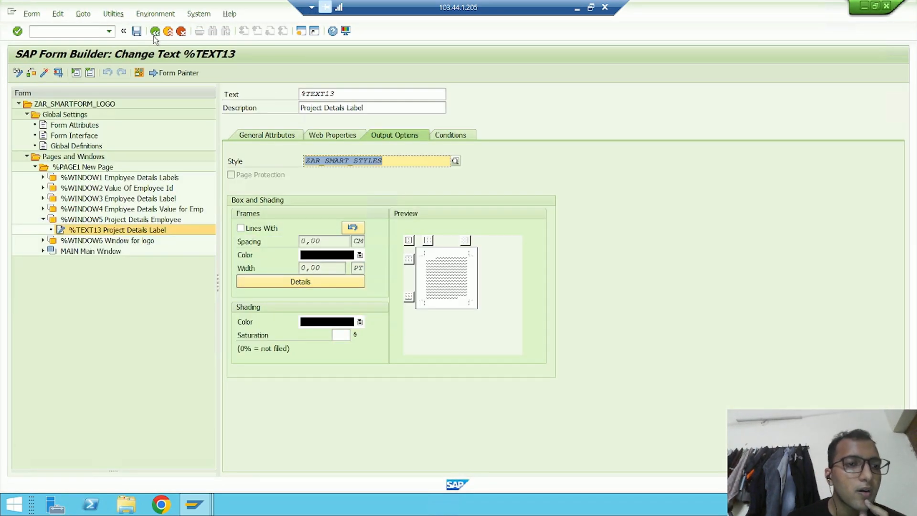
left_click(43, 219)
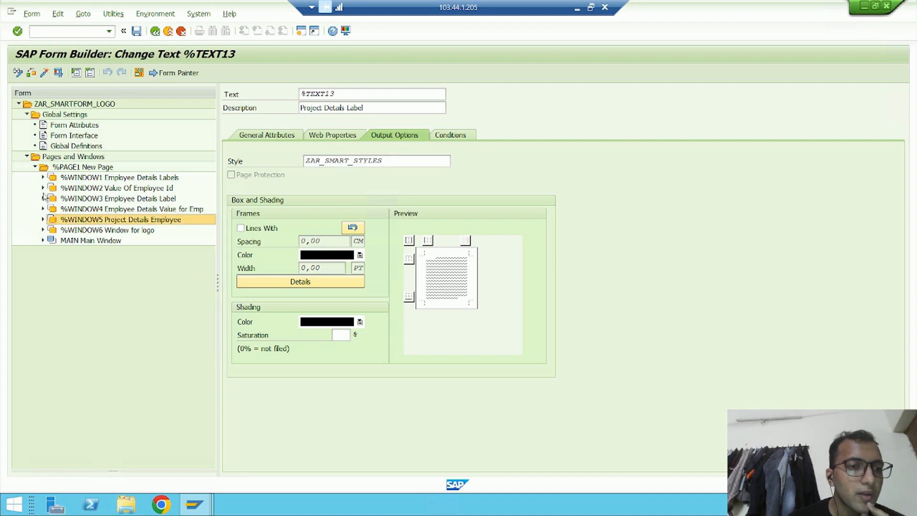
left_click(42, 188)
left_click(51, 198)
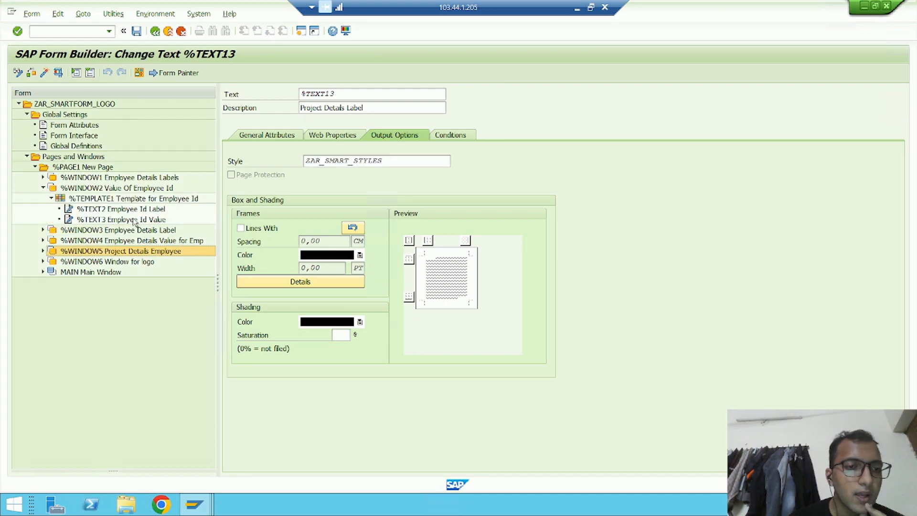
left_click(136, 220)
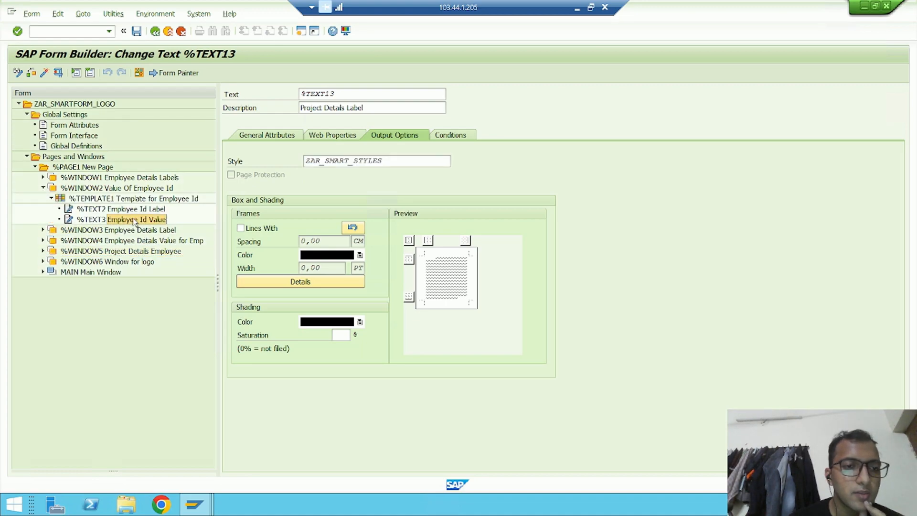
left_click(348, 159)
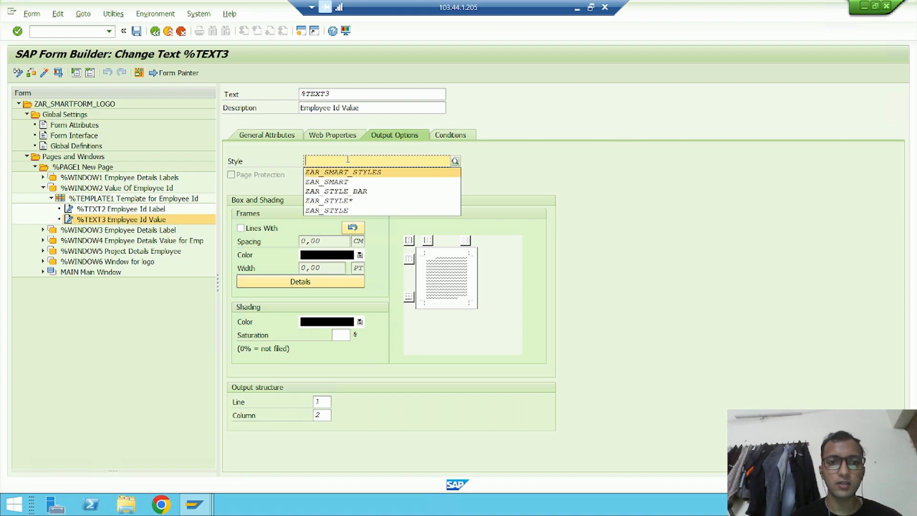
left_click(329, 169)
Open the text of %TEXT3 for editing, dismiss the Office activation wizard, change to the line editor and narrow the Format column.
left_click(267, 136)
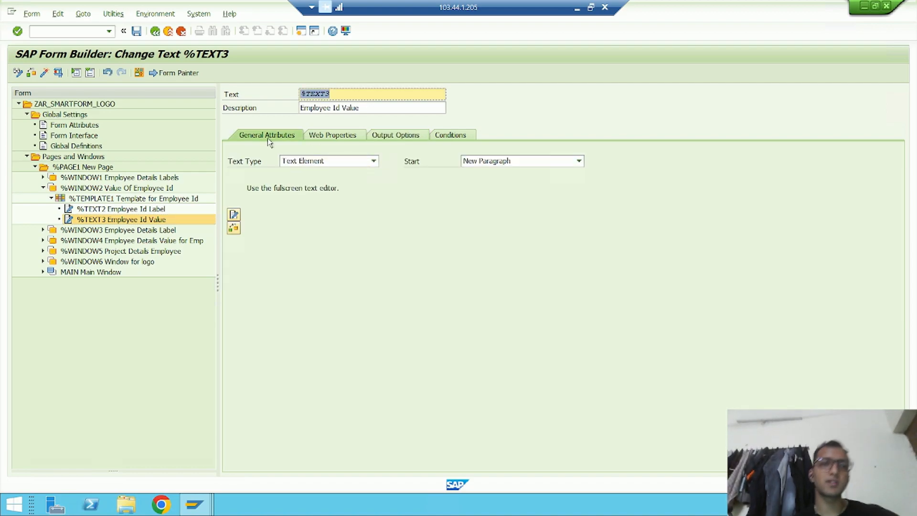
left_click(233, 216)
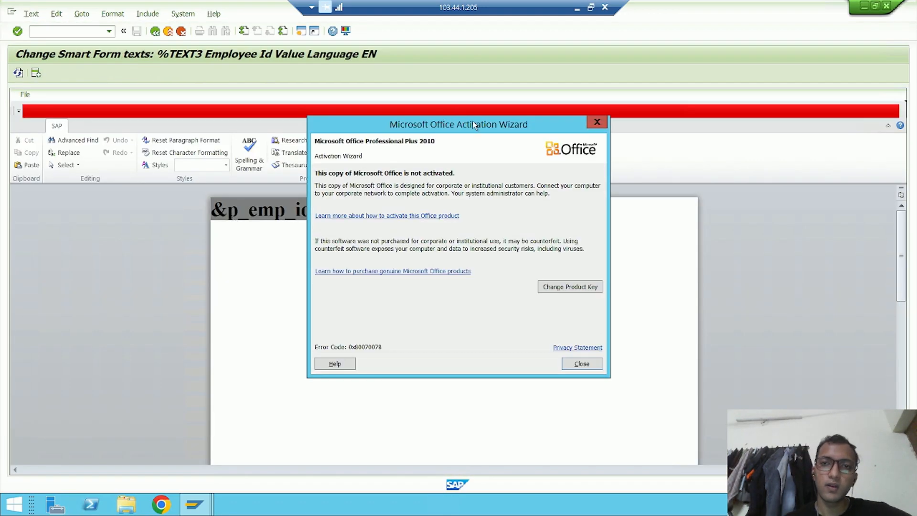
left_click(597, 123)
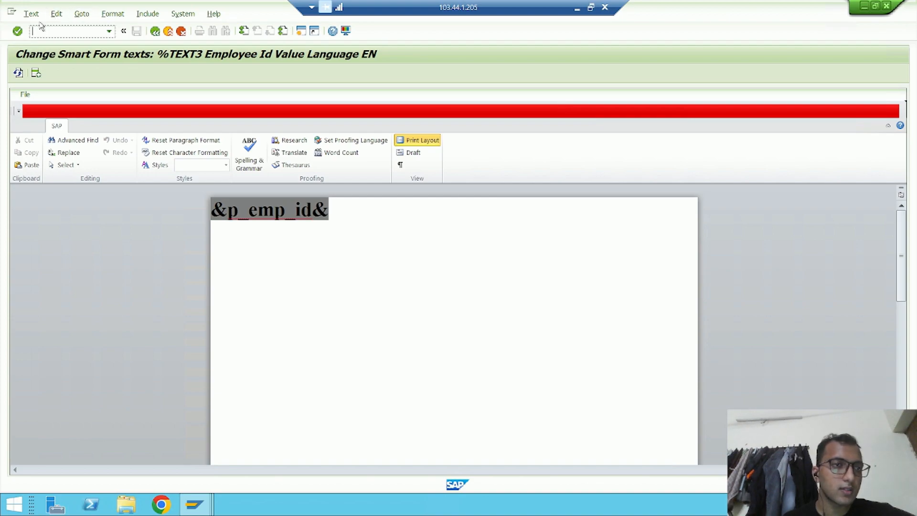
left_click(82, 15)
left_click(98, 41)
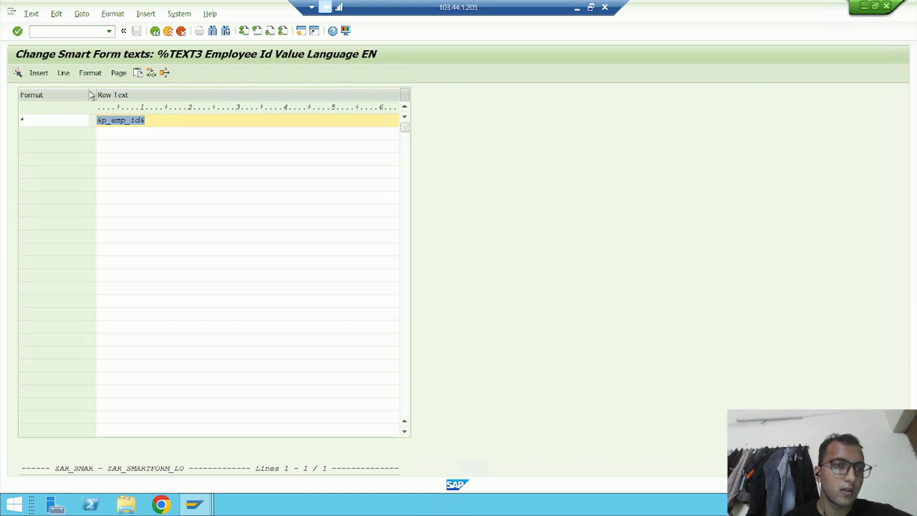
left_click_drag(89, 89, 49, 87)
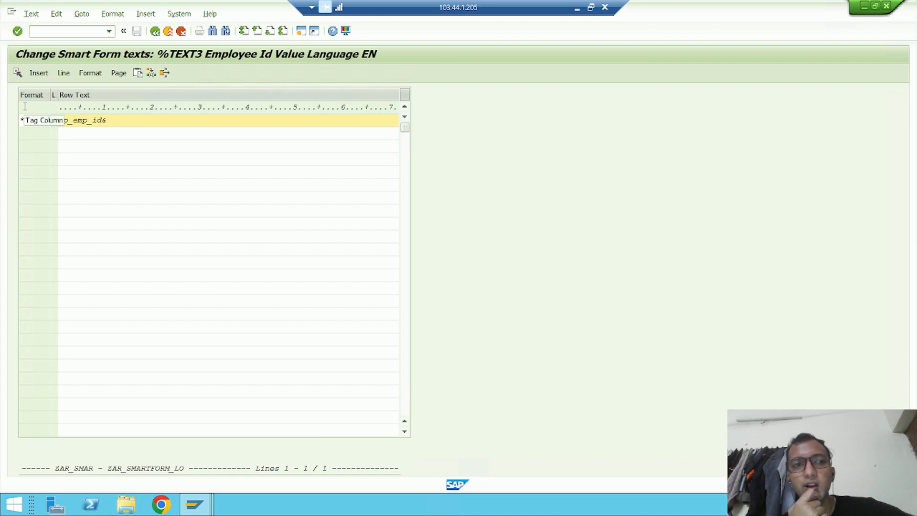
Try BA as the paragraph format of the &p_emp_id& line and activate the form.
left_click(30, 121)
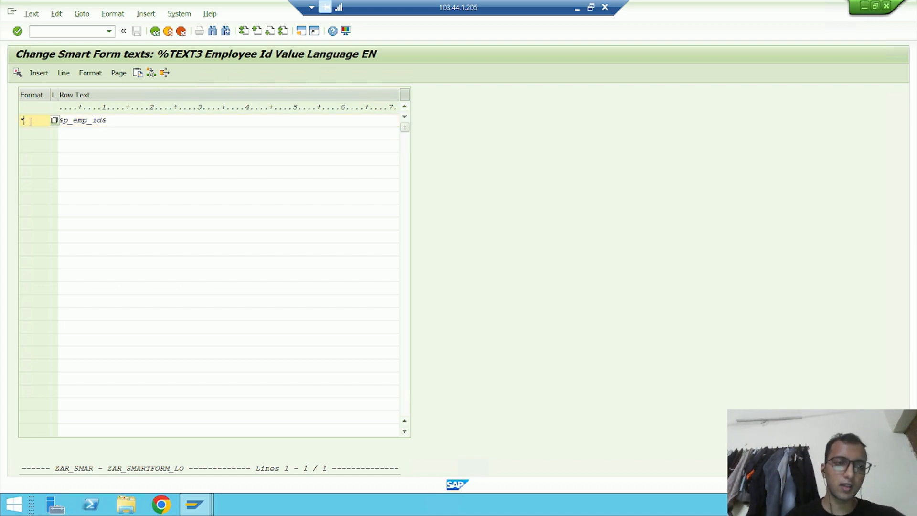
key("BackSpace")
type("BA")
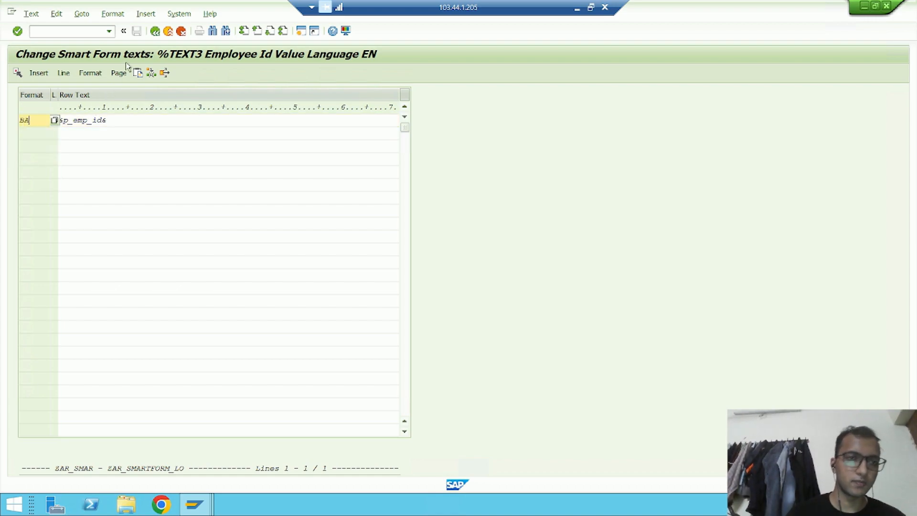
left_click(156, 31)
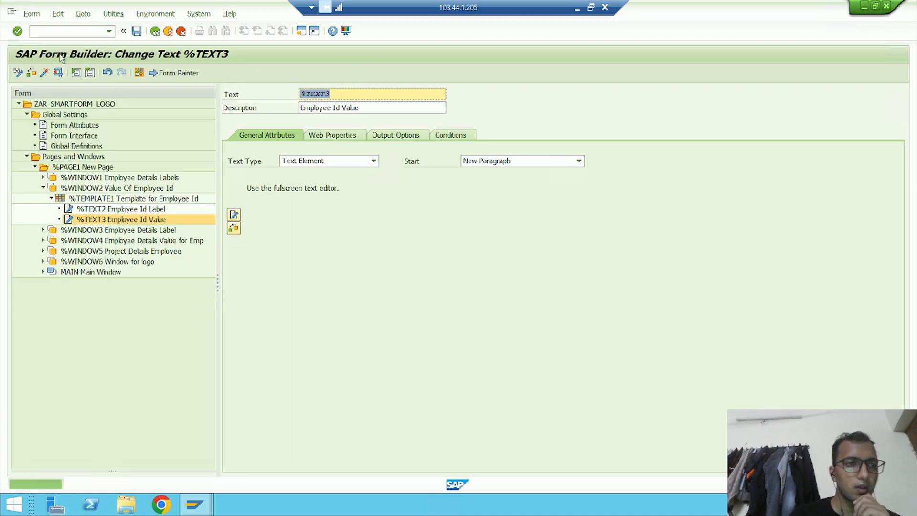
left_click(45, 73)
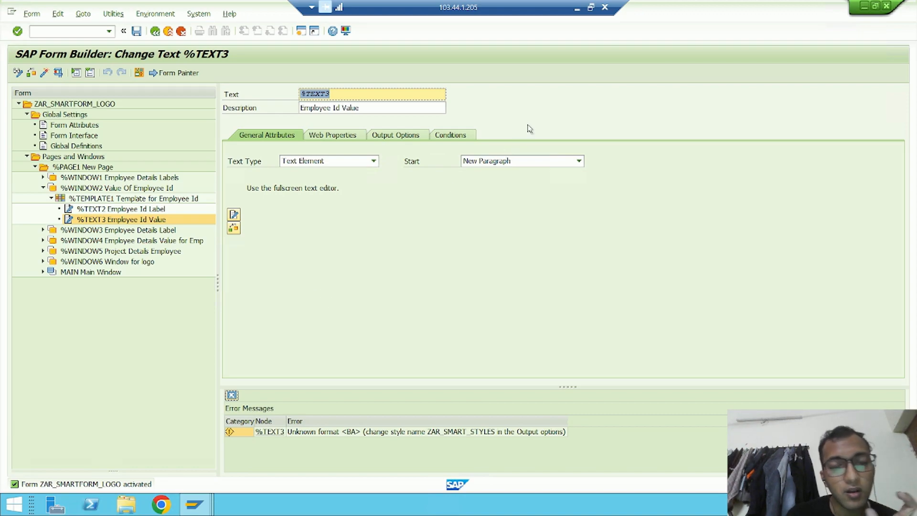
Check the BA character format in the style session, reopen the %TEXT3 text and reset the line's format to *.
key("alt+Tab")
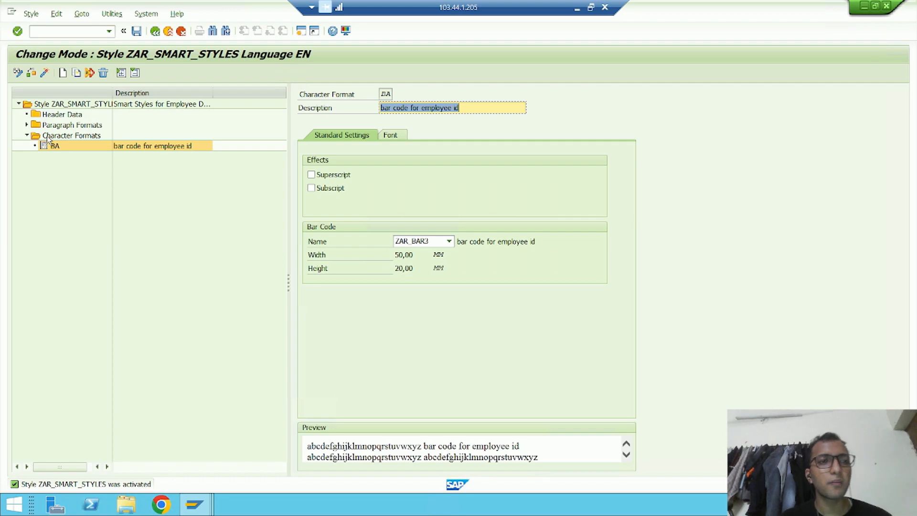
key("alt+Tab")
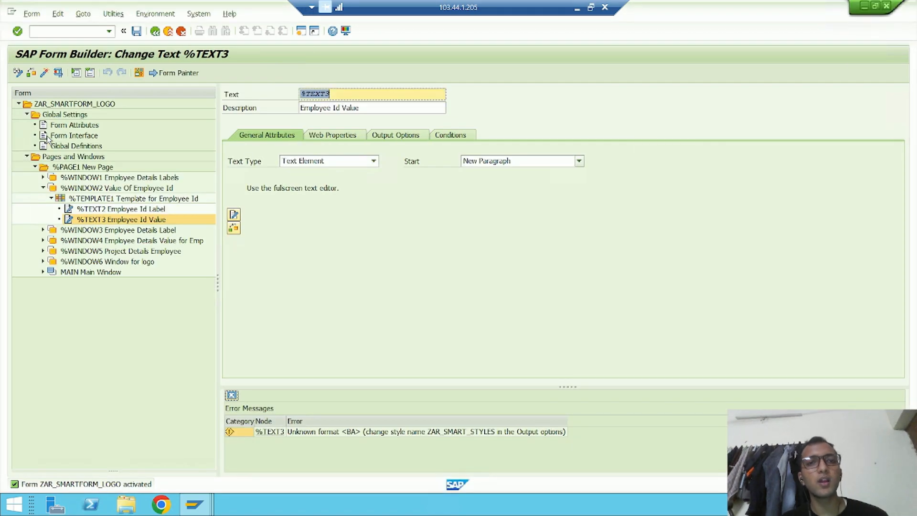
left_click(233, 214)
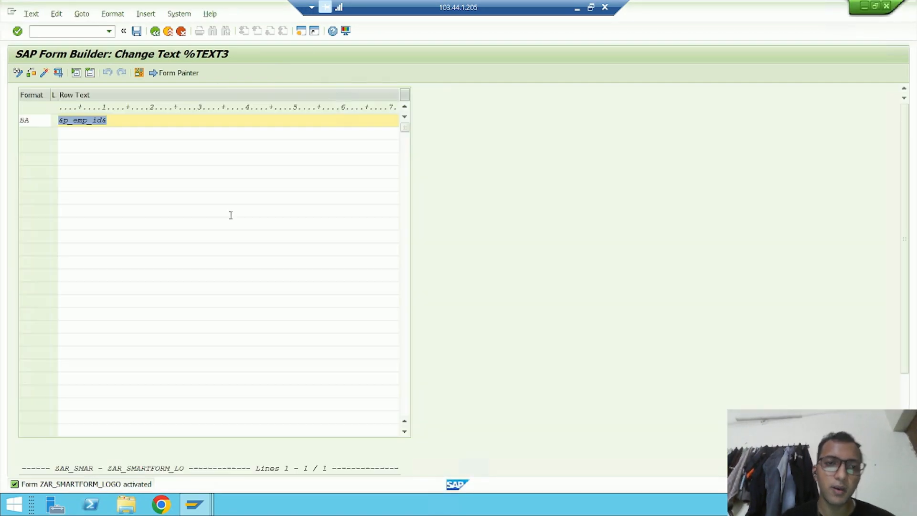
left_click(36, 120)
type("*")
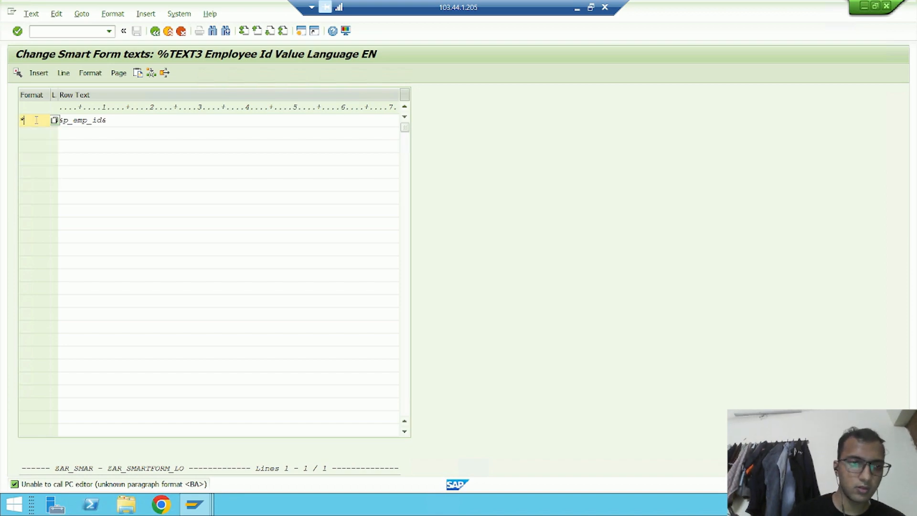
Look up in the Notion notes in Chrome how the character format is written around the employee ID variable, and return to SAP.
left_click(130, 119)
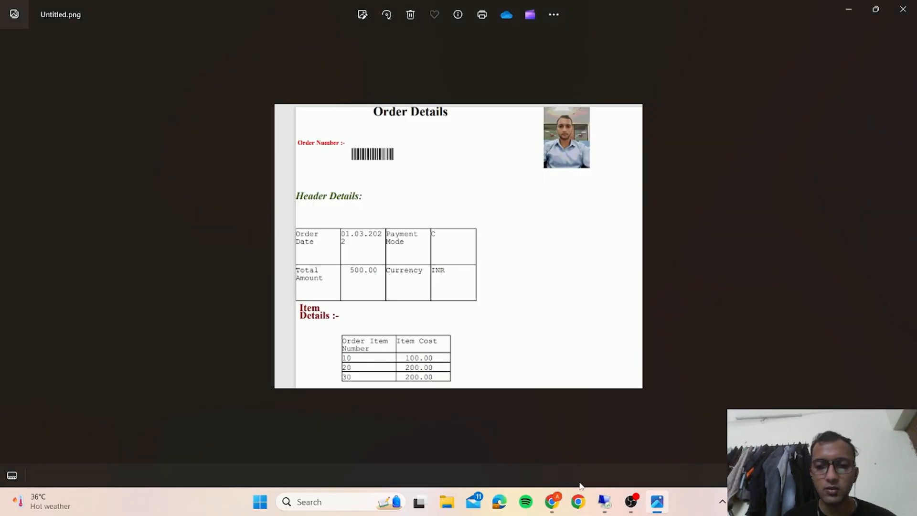
left_click(552, 501)
scroll(441, 377, "down", 8)
scroll(448, 373, "up", 6)
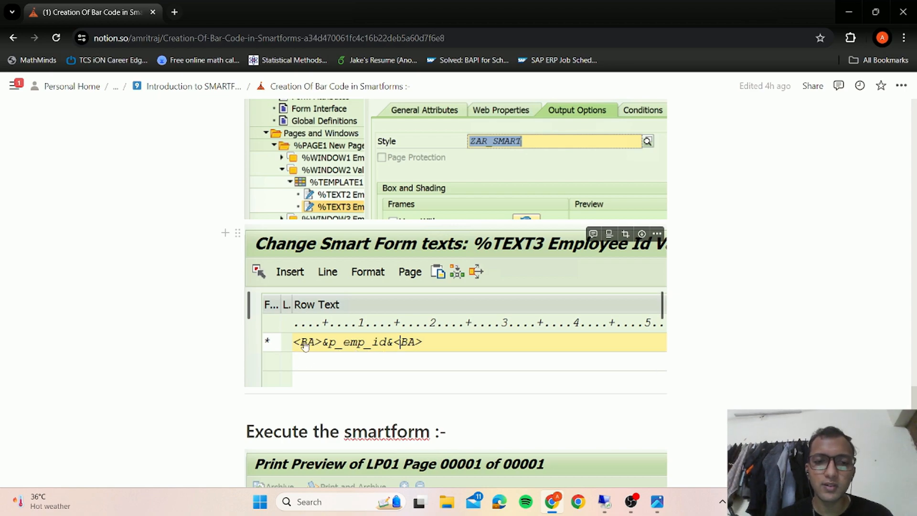
left_click(604, 501)
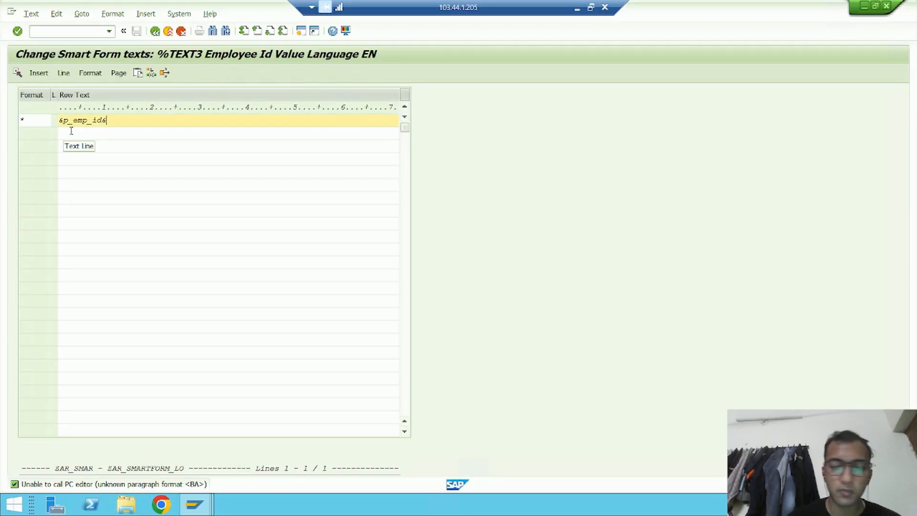
Change the text line to <BA>&p_emp_id&<BA> and activate the form ZAR_SMARTFORM_LOGO.
key("Left")
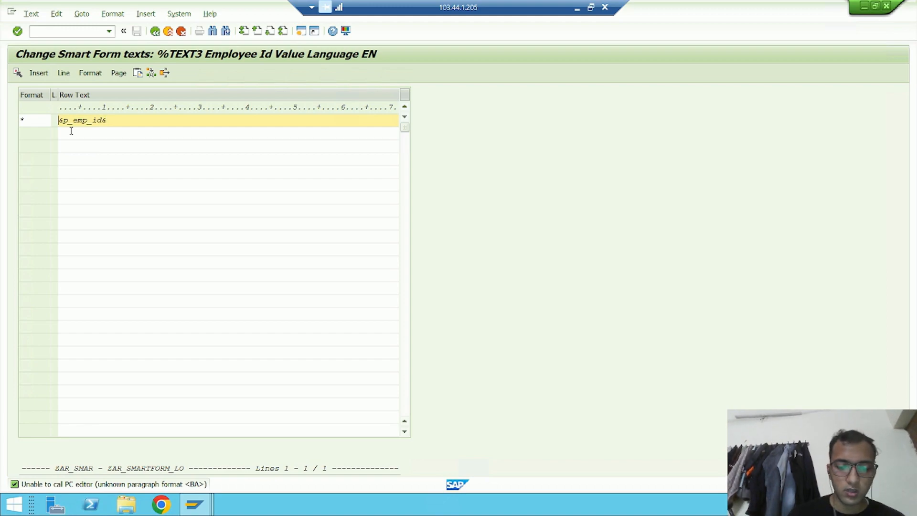
type("<BA>")
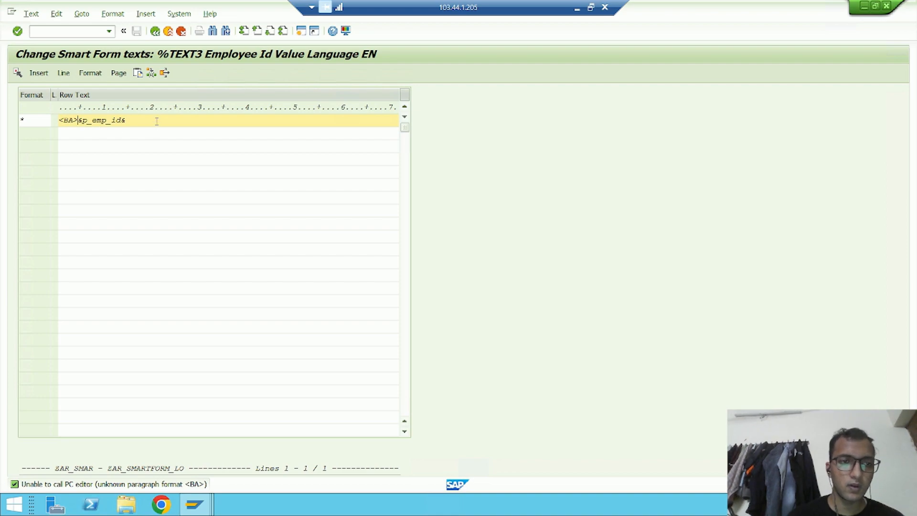
type("BA>")
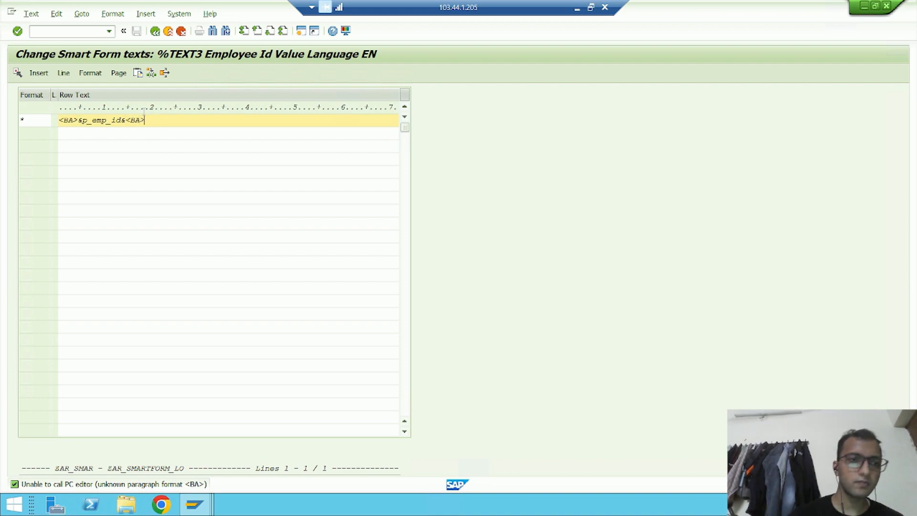
left_click(154, 32)
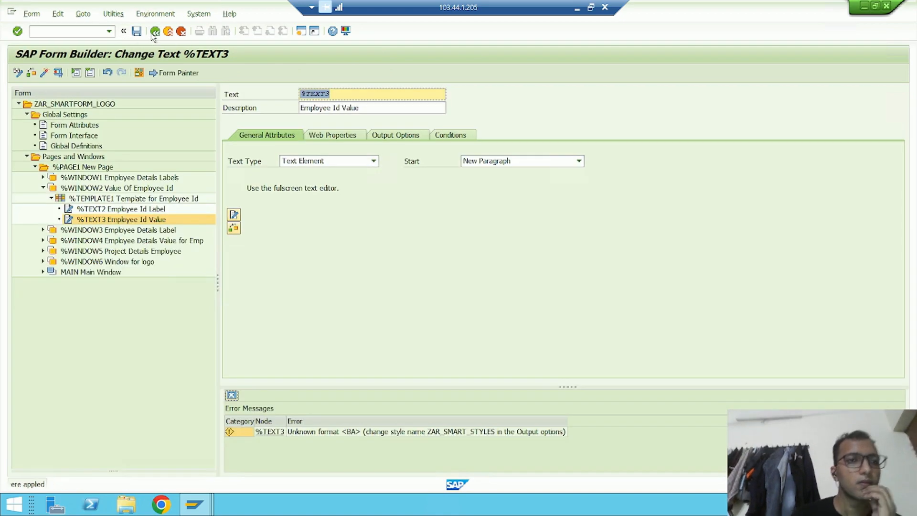
left_click(45, 73)
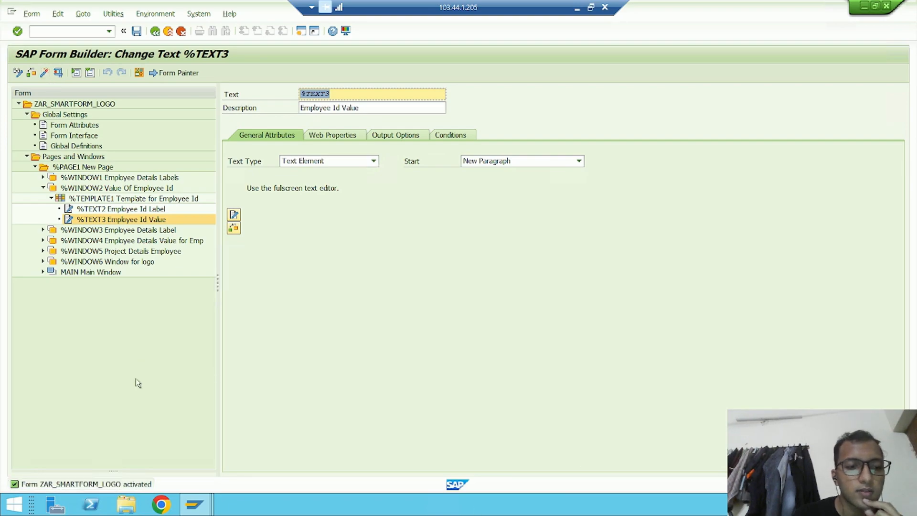
Test the smartform's function module with an employee ID in P_EMP_ID and display the print preview for output device LP01.
left_click(58, 73)
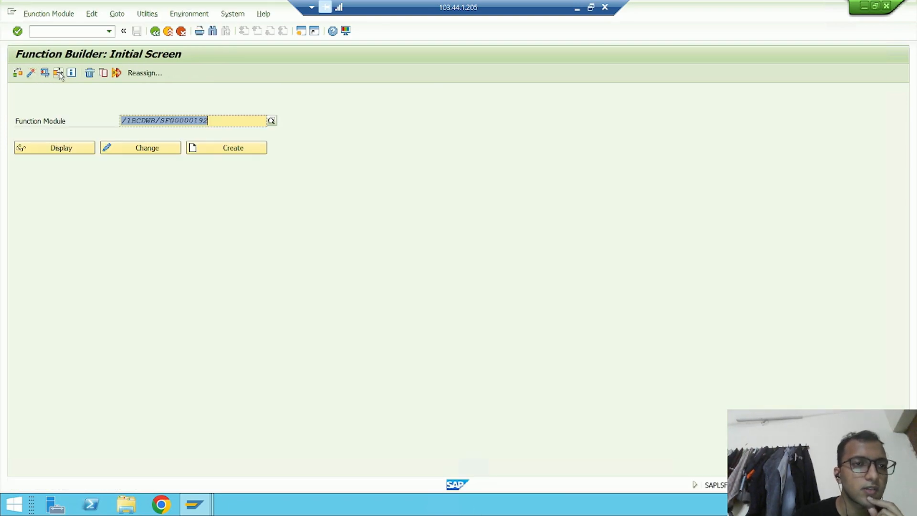
left_click(45, 73)
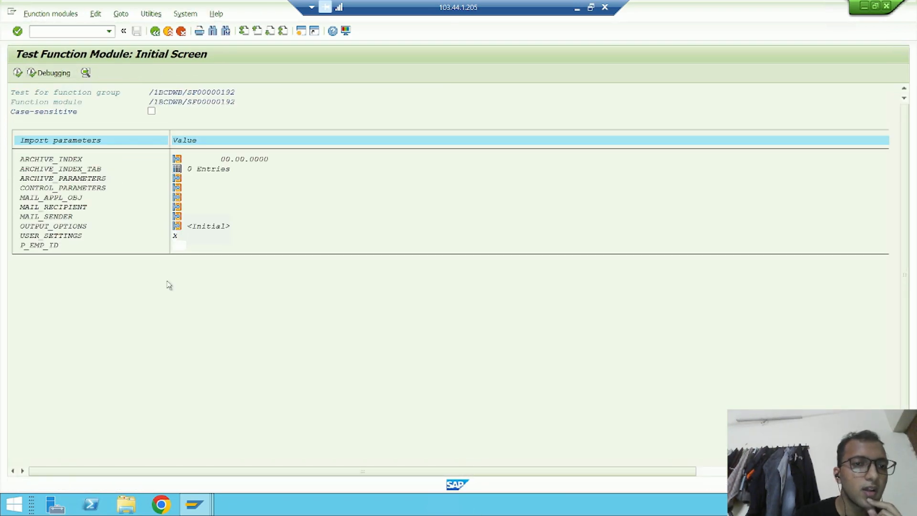
left_click(178, 245)
type("01")
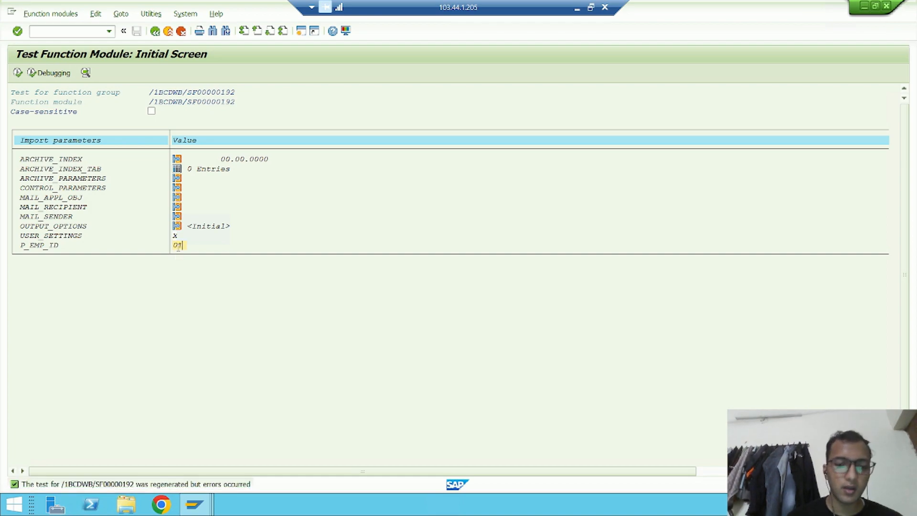
type("1")
left_click(17, 73)
key("Down")
key("Return")
left_click(323, 350)
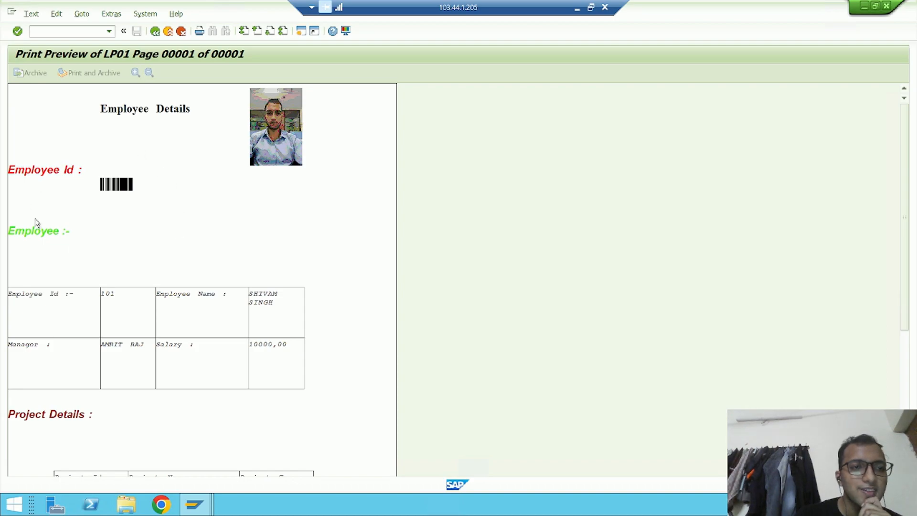
Look through the employee form's print preview from the bar code down to the project details table.
scroll(37, 222, "down", 5)
scroll(199, 326, "up", 2)
scroll(230, 323, "up", 3)
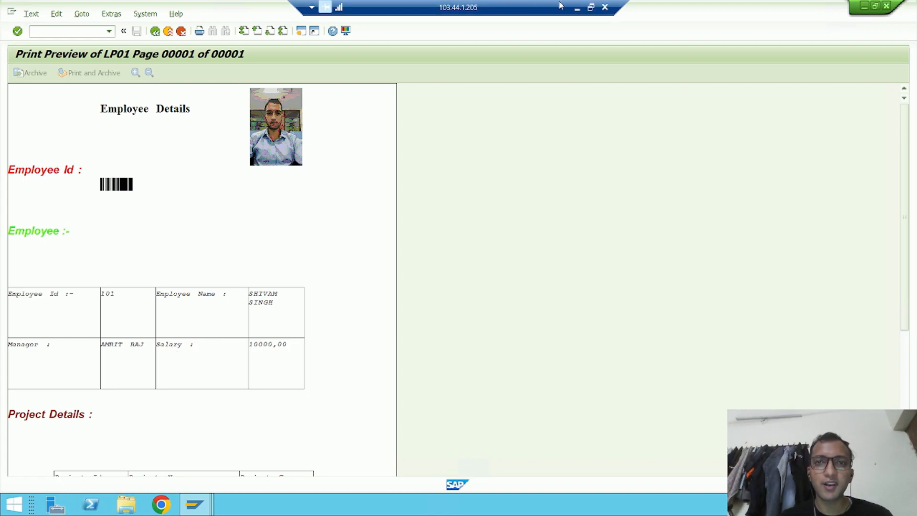
View the Order Details sample in Untitled.png, return to the SAP remote session and compare it with the print preview's bar code and layout.
left_click(577, 7)
mouse_move(603, 511)
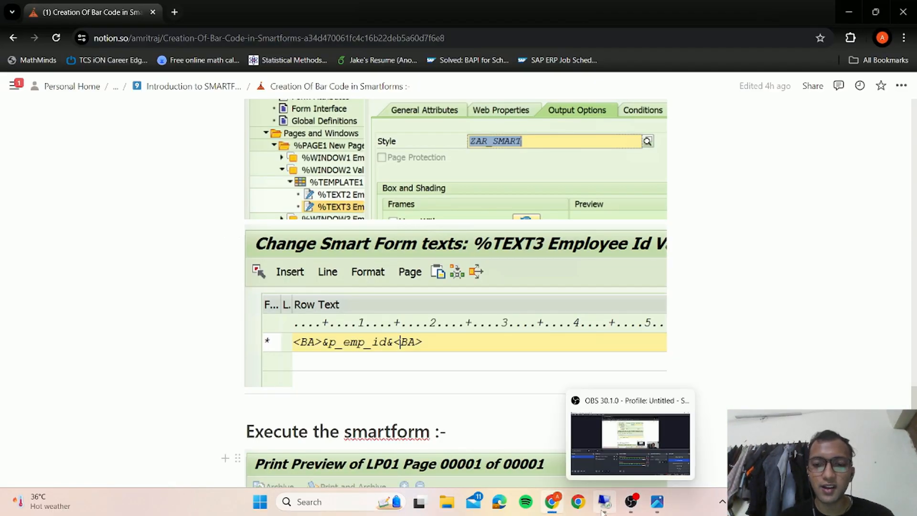
left_click(657, 501)
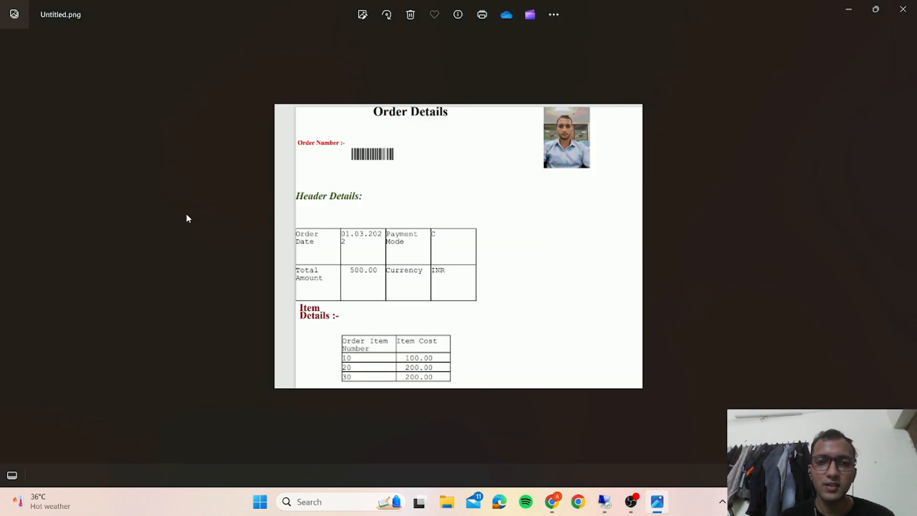
left_click(604, 502)
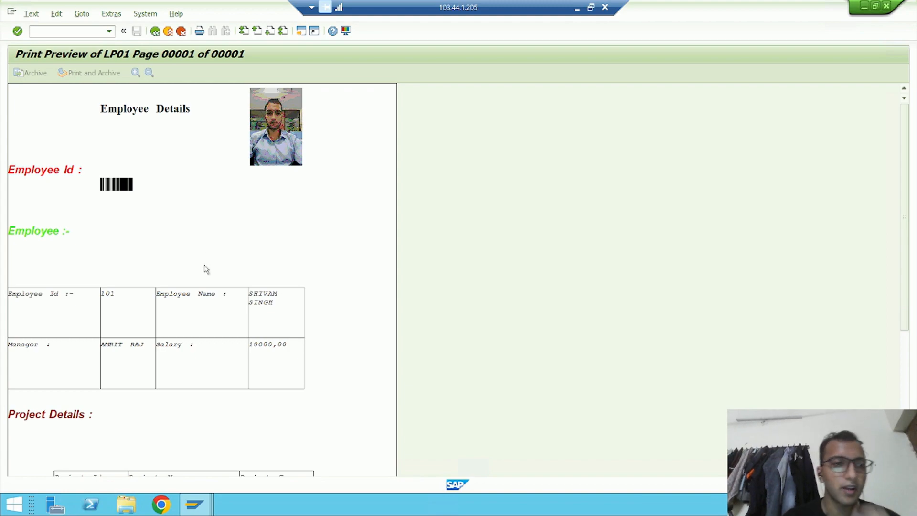
scroll(212, 296, "down", 2)
scroll(213, 330, "down", 3)
scroll(211, 342, "up", 5)
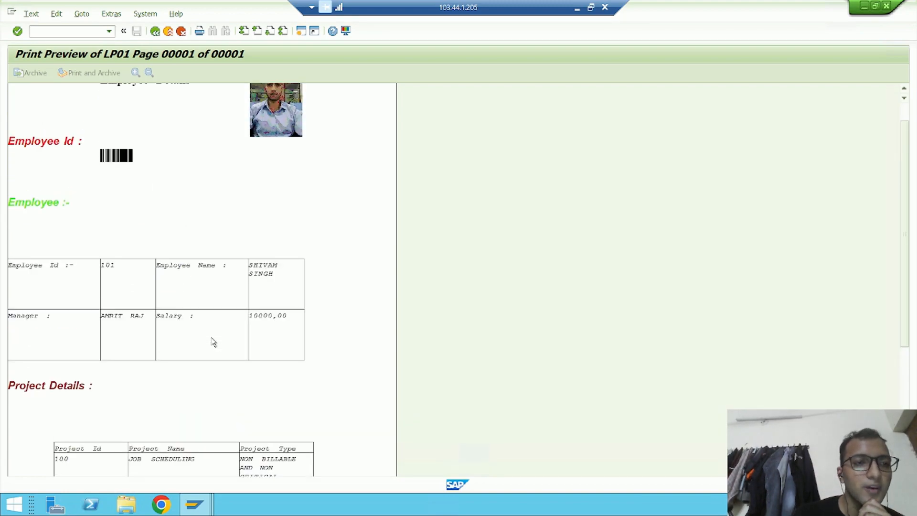
scroll(213, 342, "up", 1)
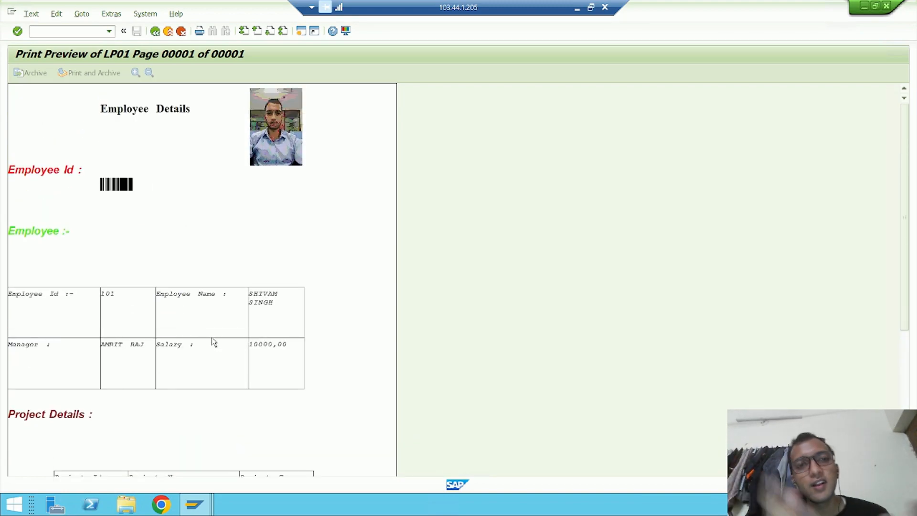